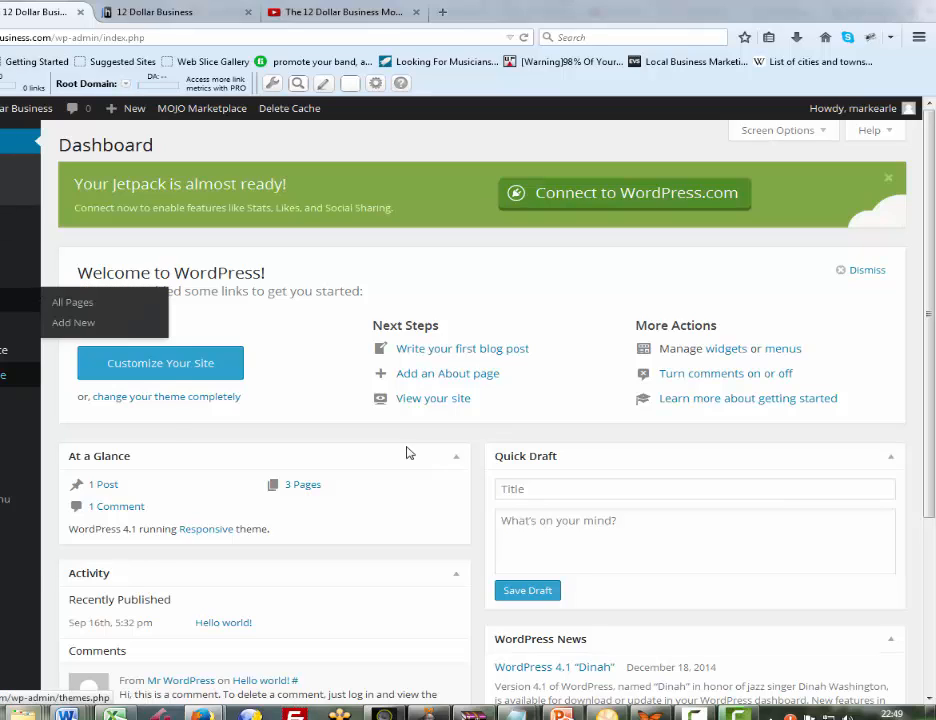
Open the Responsive theme's options and expand the Home Page settings
mouse_move(10, 375)
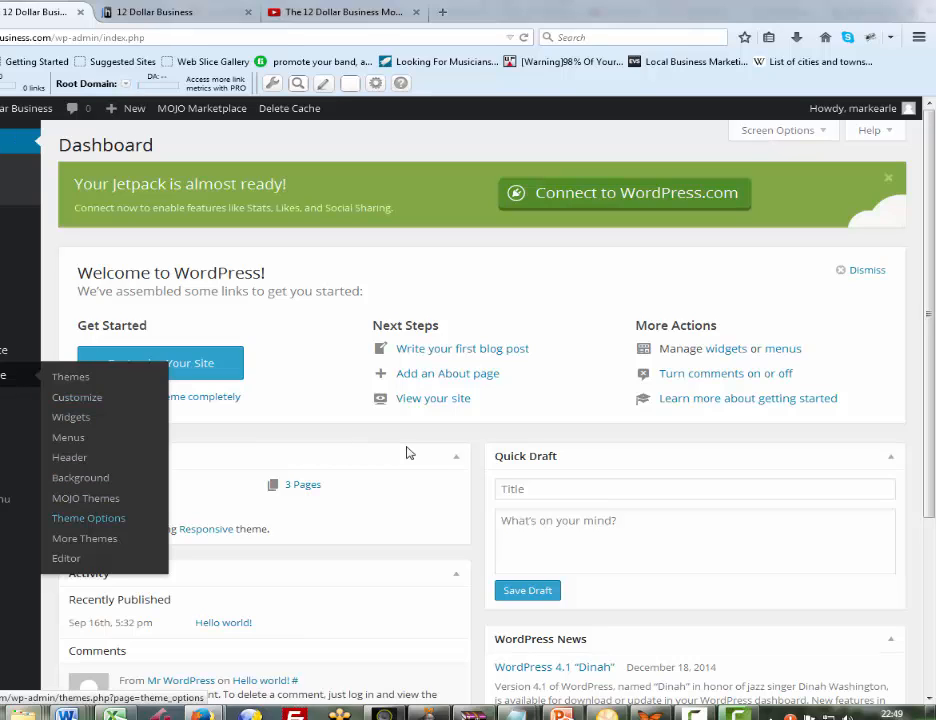
click(88, 518)
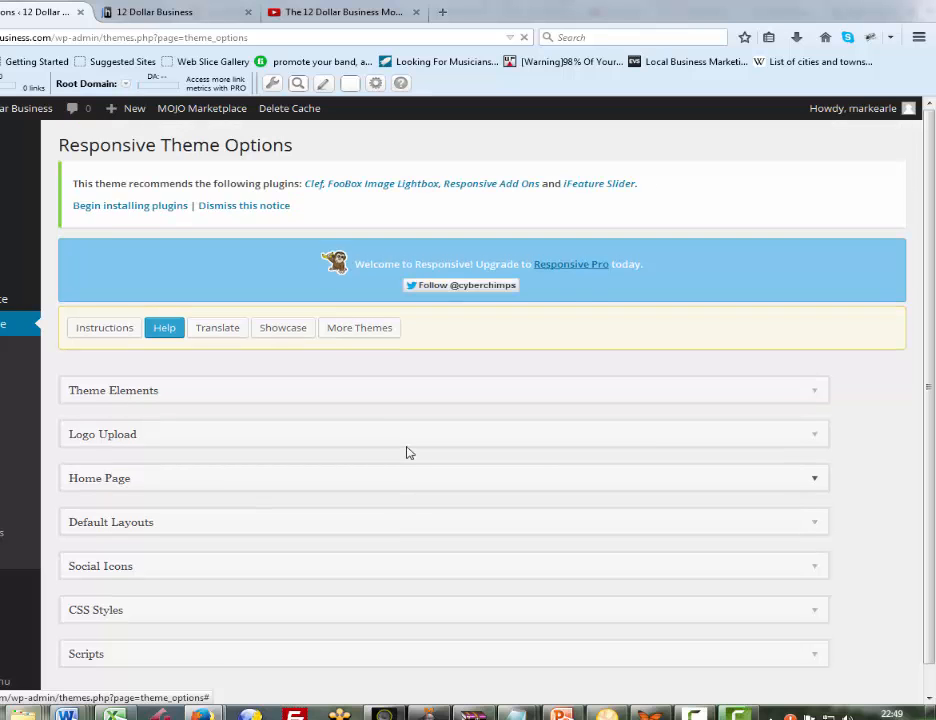
scroll(407, 453, down, 5)
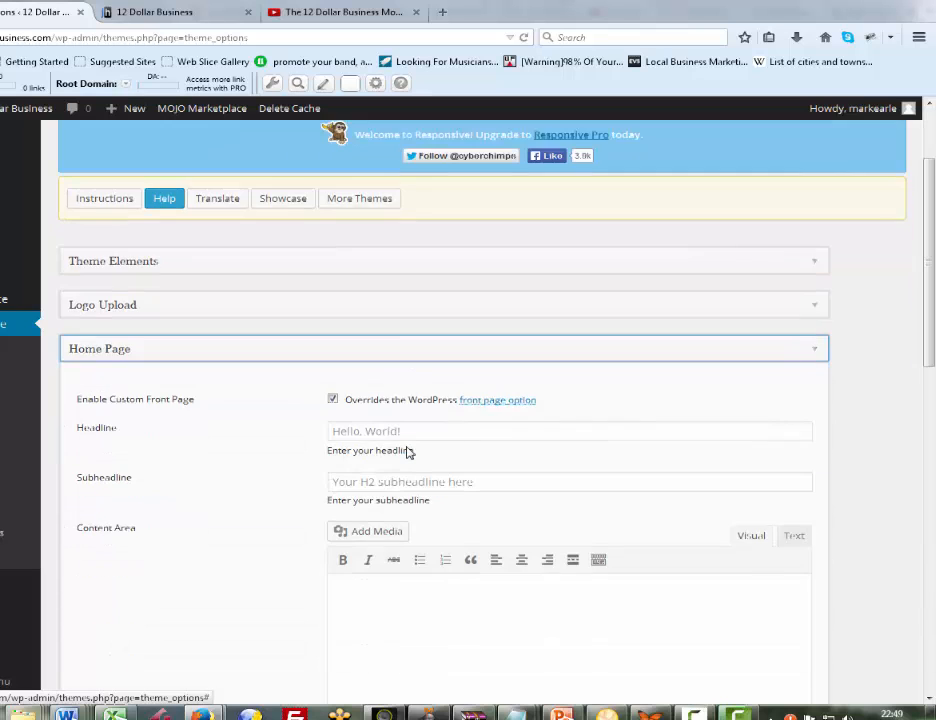
scroll(407, 453, up, 1)
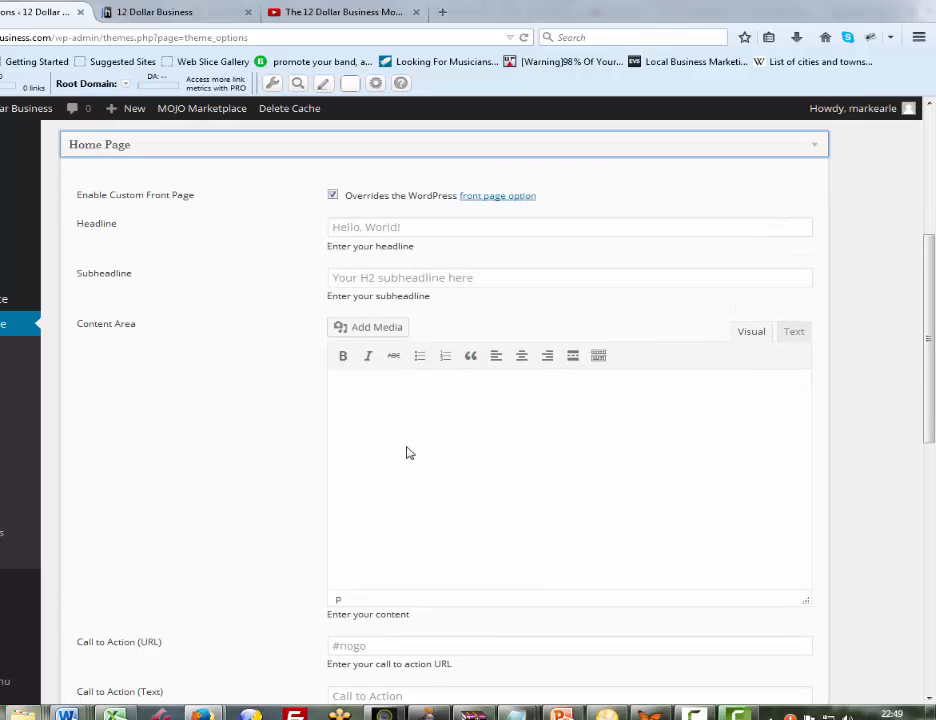
Set the home page headline to "Totally Free!"
key(Tab)
key(Tab)
key(Tab)
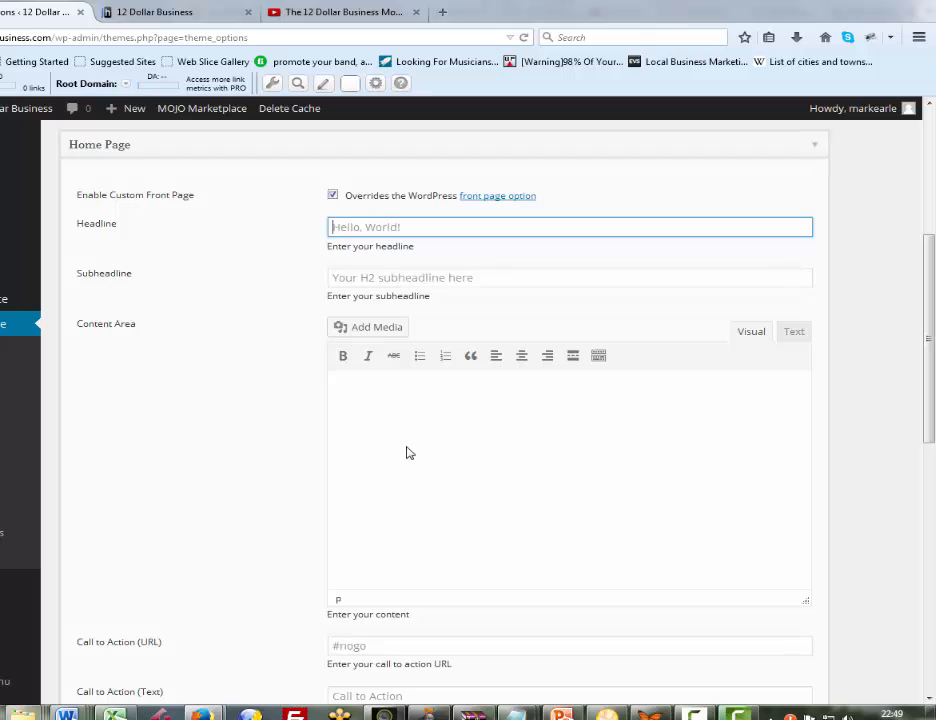
text(Totally Free!)
Set the home page subheadline to "Create Your First Website"
key(Tab)
text(C)
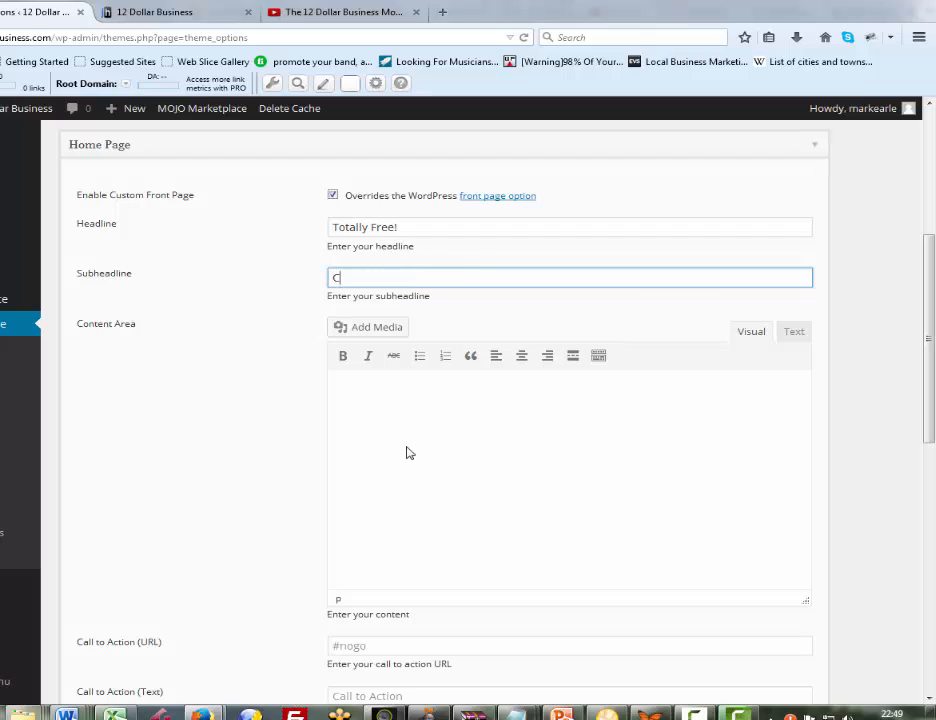
text(reatew)
key(BackSpace)
text(Your First Web)
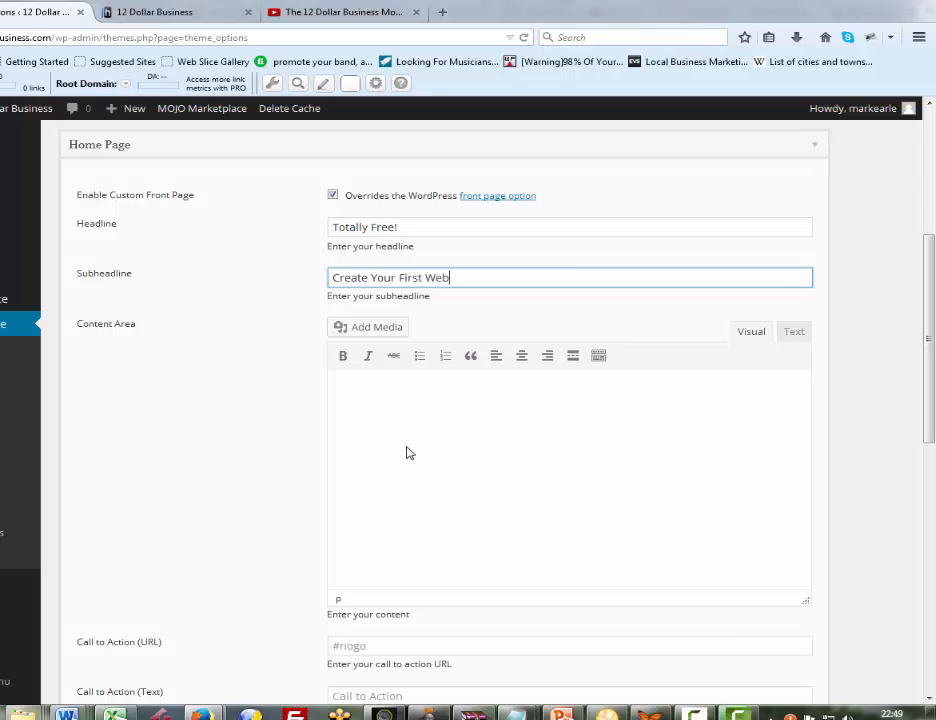
text(site)
Begin the home page content text with "Free video tutorial series shows you exactly how I created this website and"
click(406, 453)
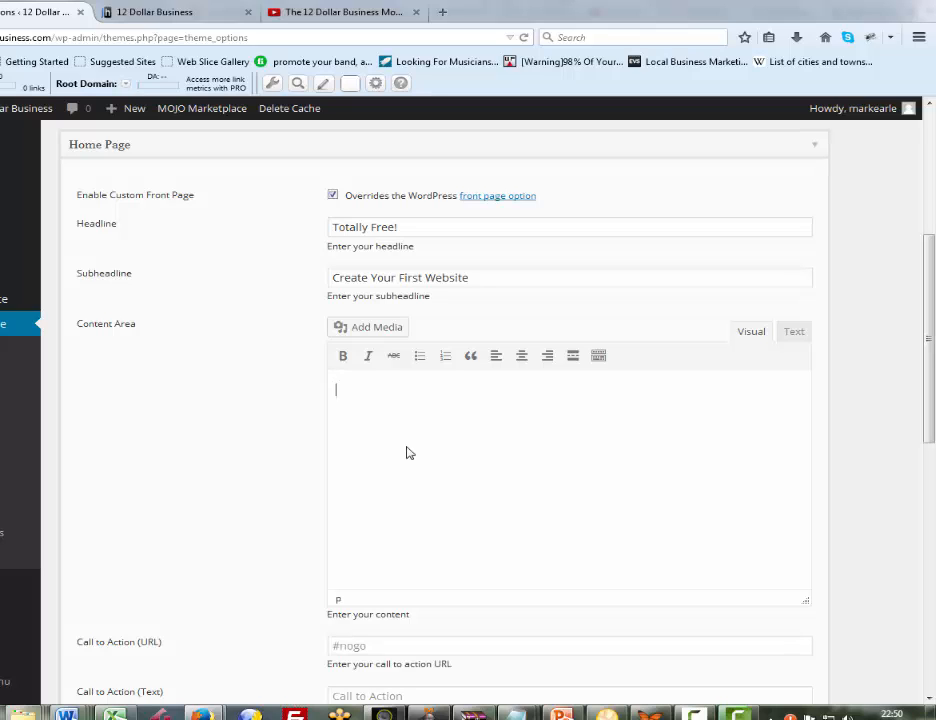
text(Free video tutorial)
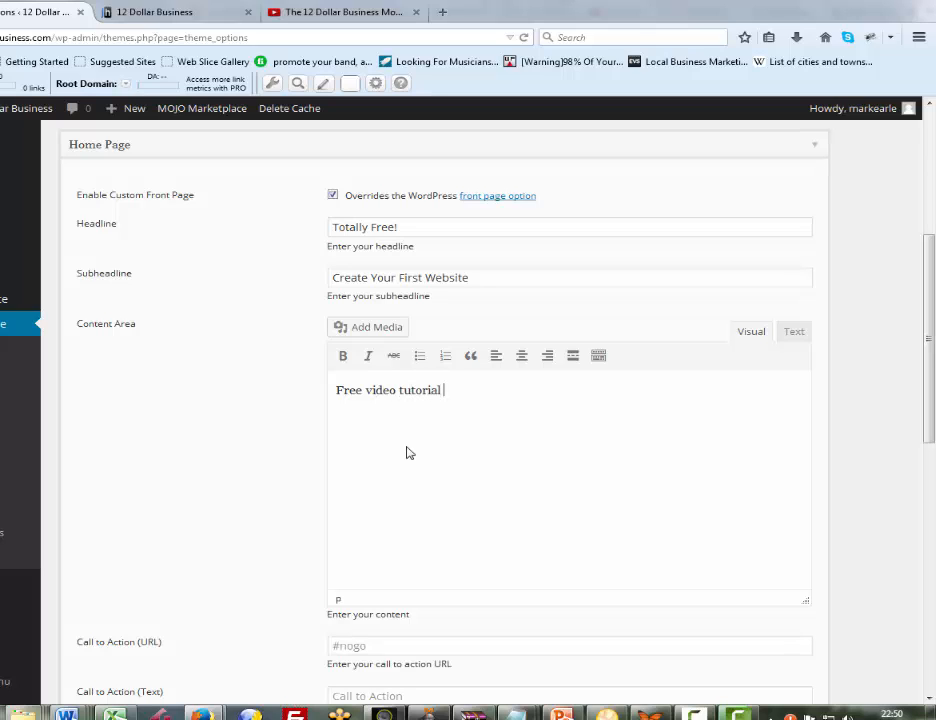
text( series shows you ex)
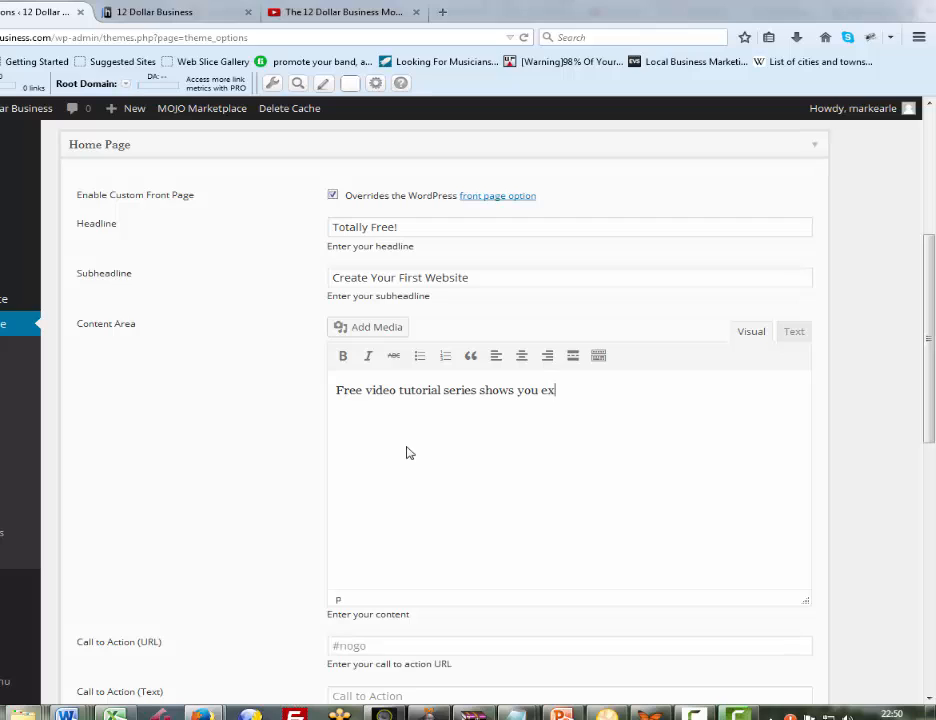
text(actly how I created this)
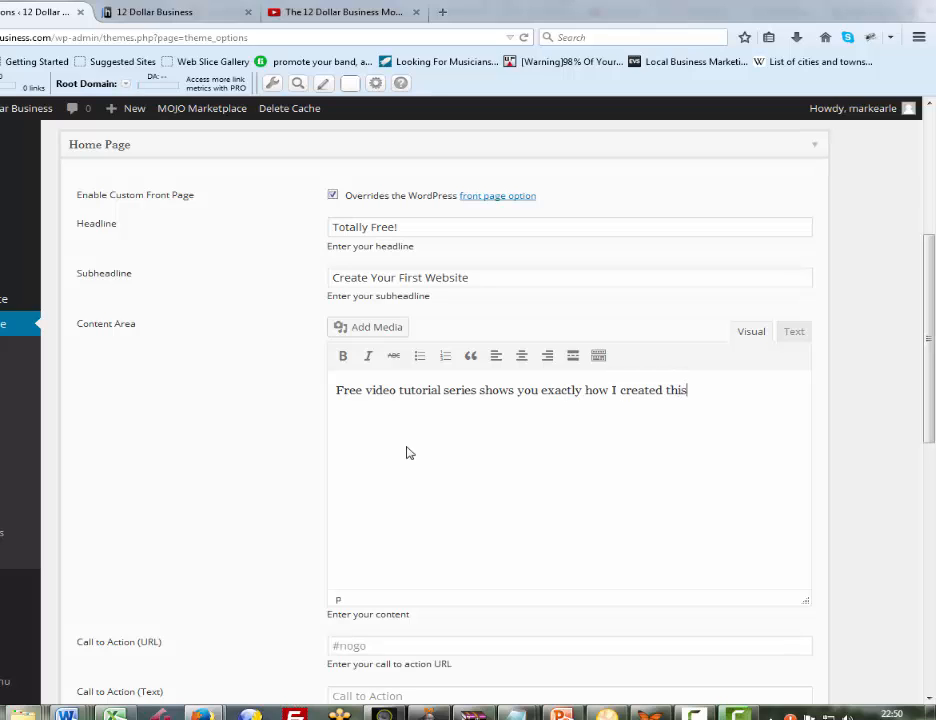
text( website and how )
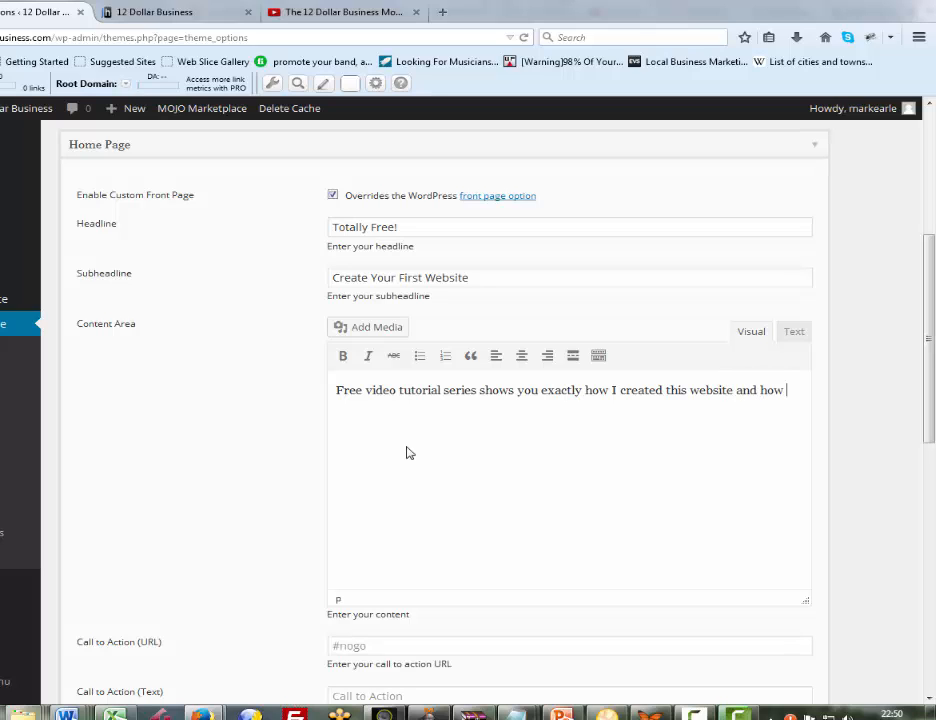
text(you can follow al)
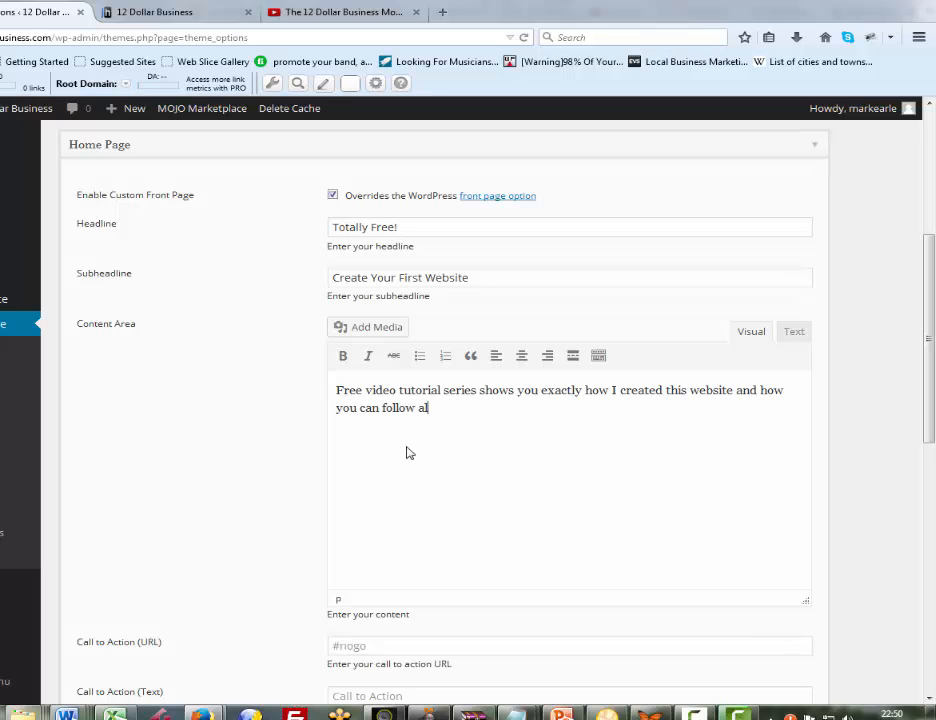
text(ong watching over my)
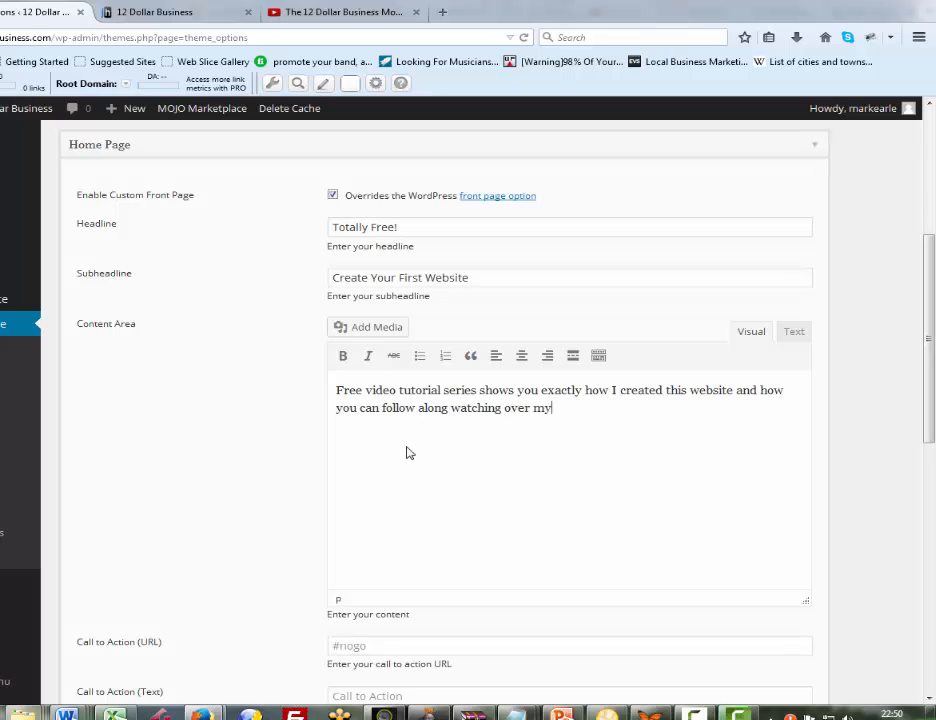
text( shoulder as you bu)
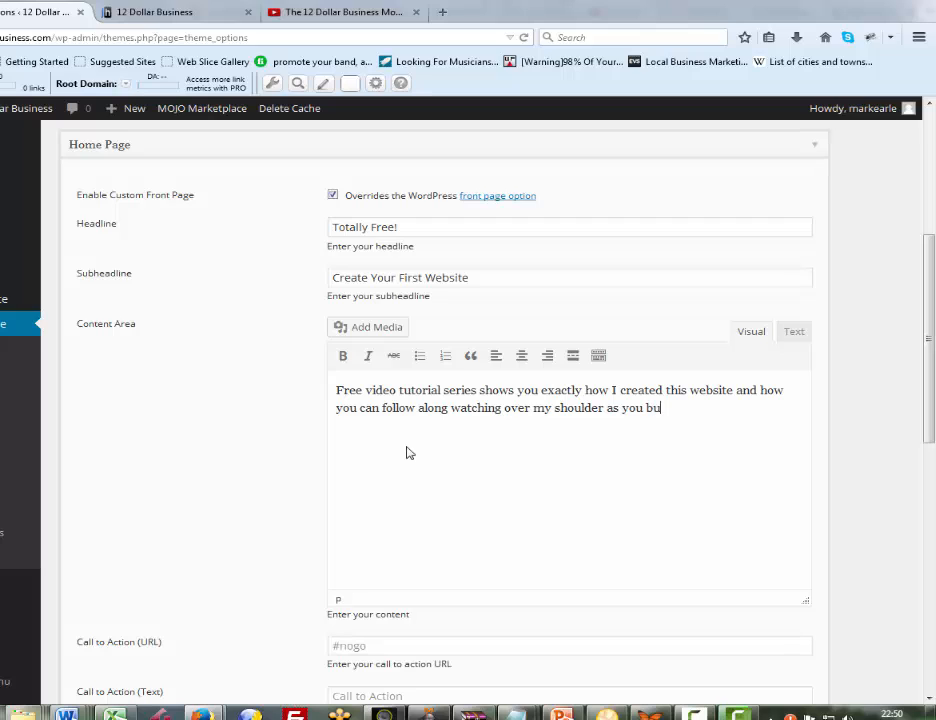
text(ild your site.)
Check the call to action on the live home page, and set its URL to "/get-started-for-free/" in the theme options
scroll(406, 453, down, 3)
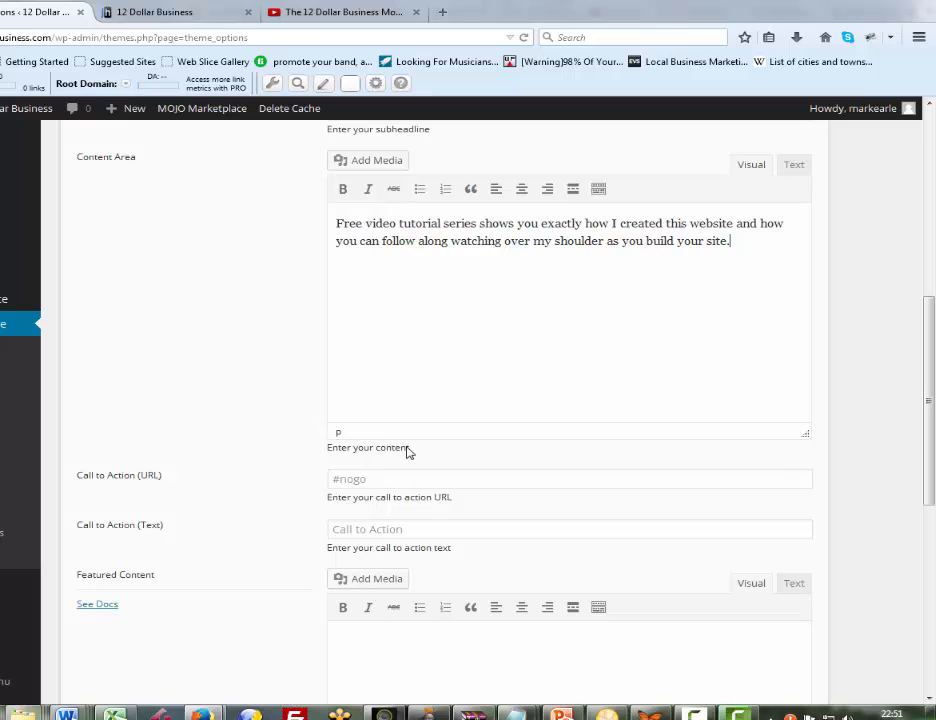
key(ctrl+Tab)
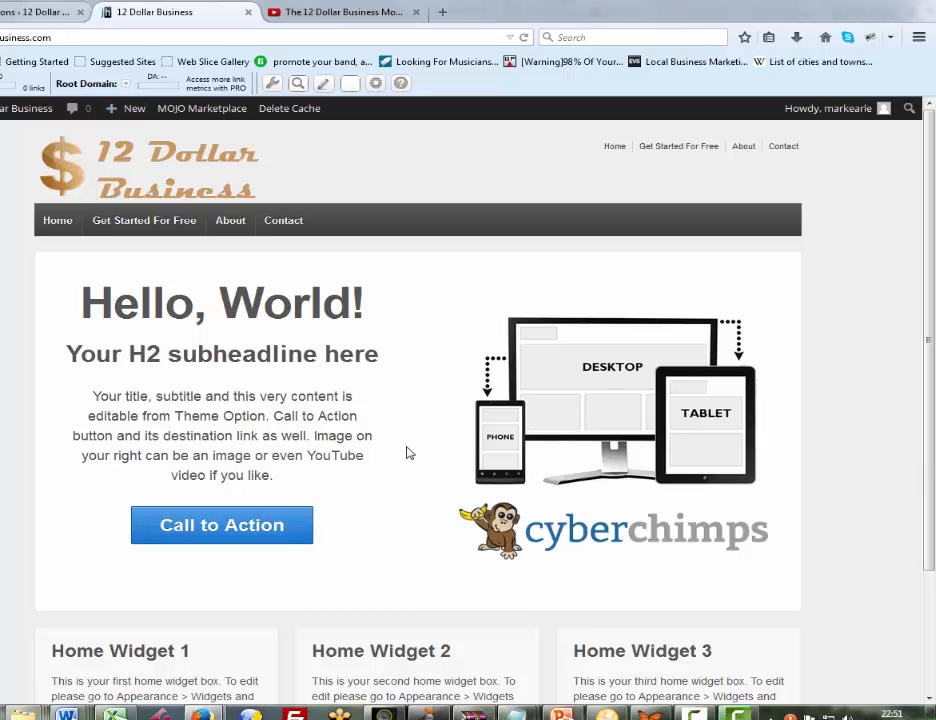
key(ctrl+shift+Tab)
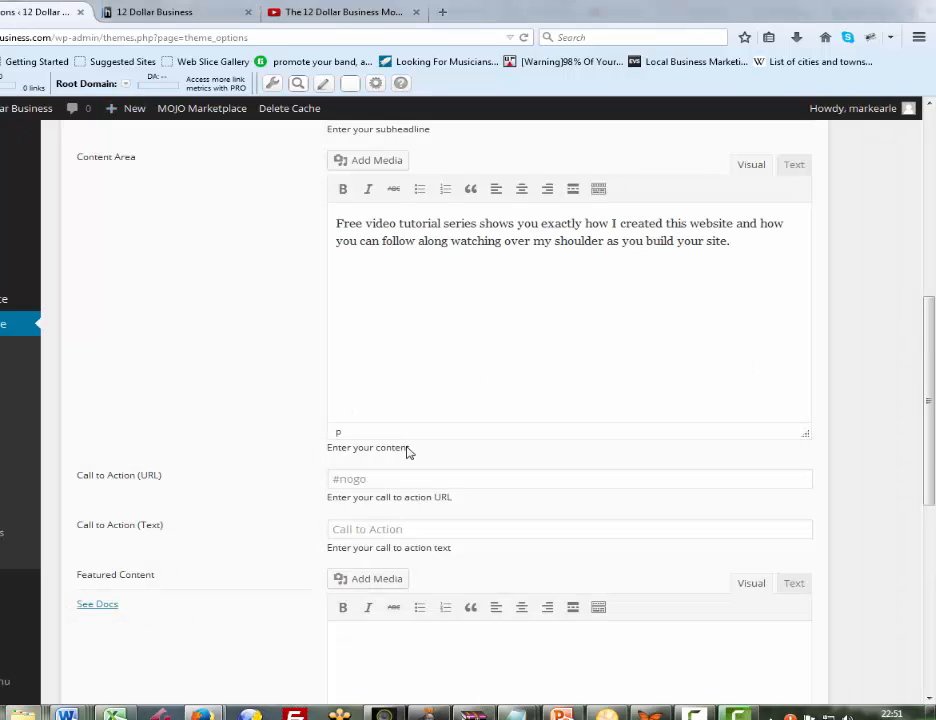
key(Tab)
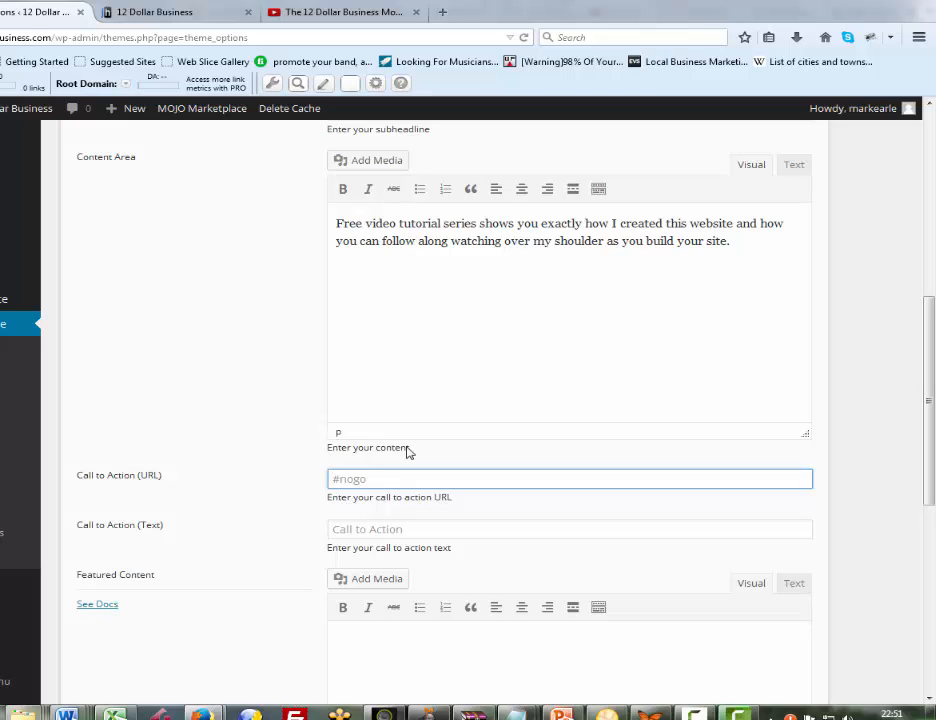
text(/get-started-for-free)
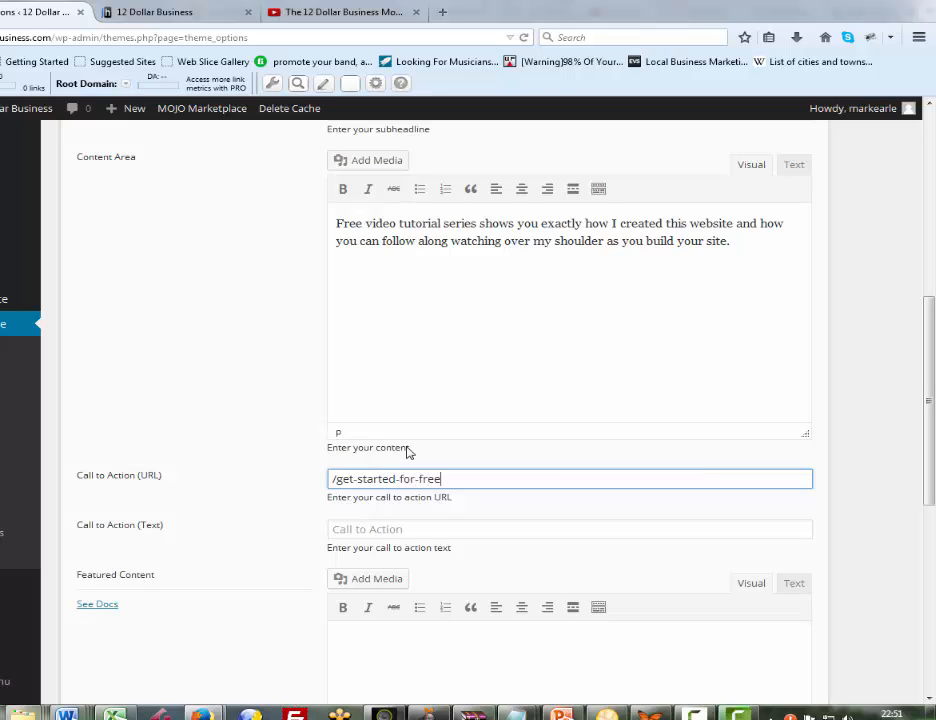
text(/)
Open the live Get Started For Free page to check its address, and return to the theme options
key(ctrl+Tab)
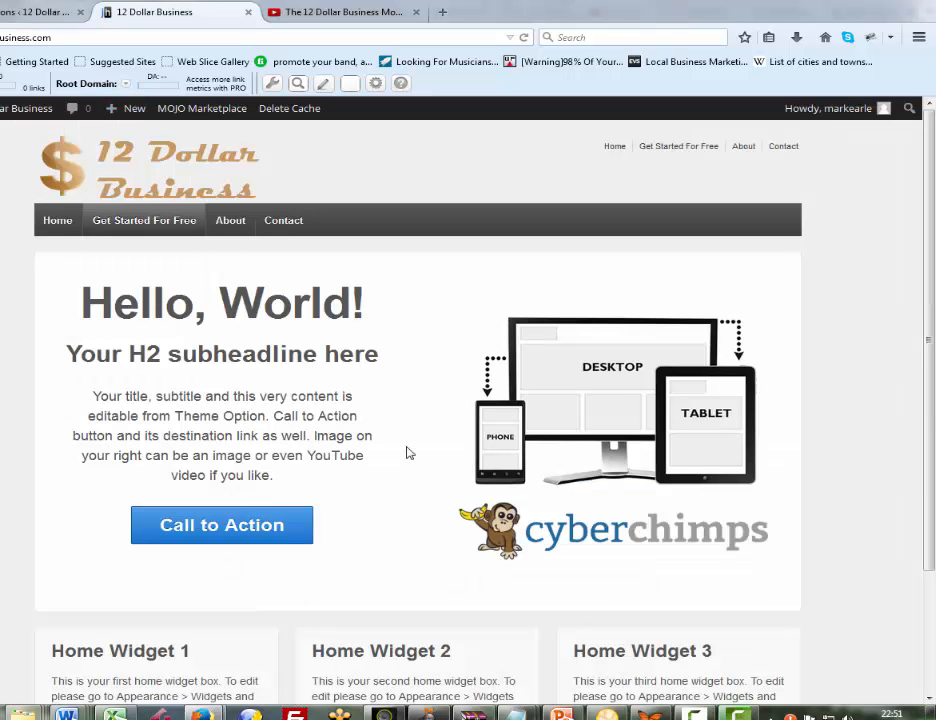
click(144, 220)
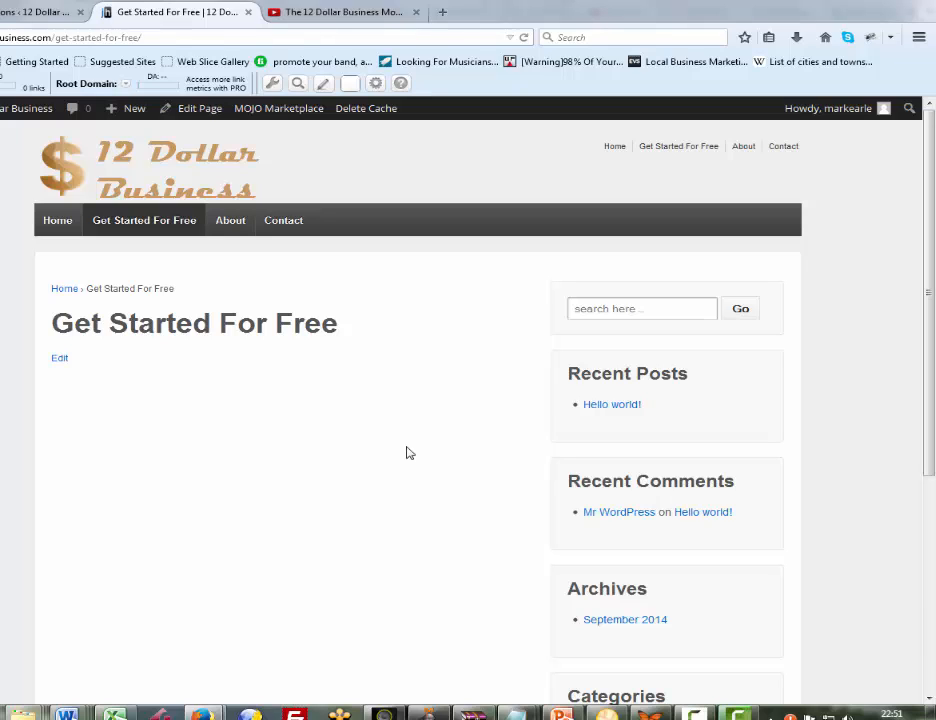
key(ctrl+shift+Tab)
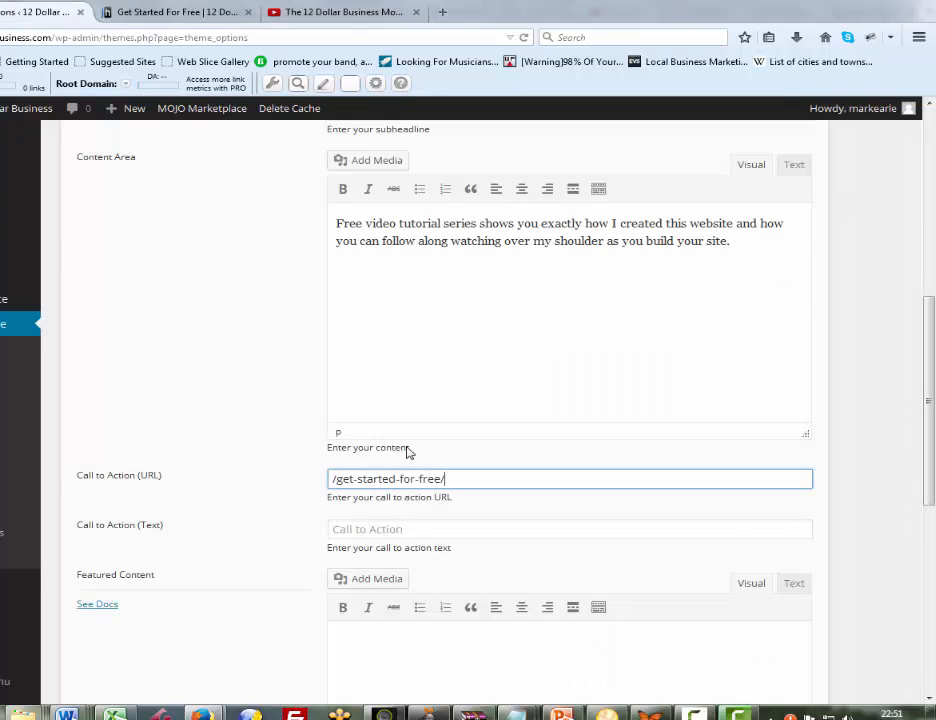
Set the call to action text to "Get Started Now"
key(Tab)
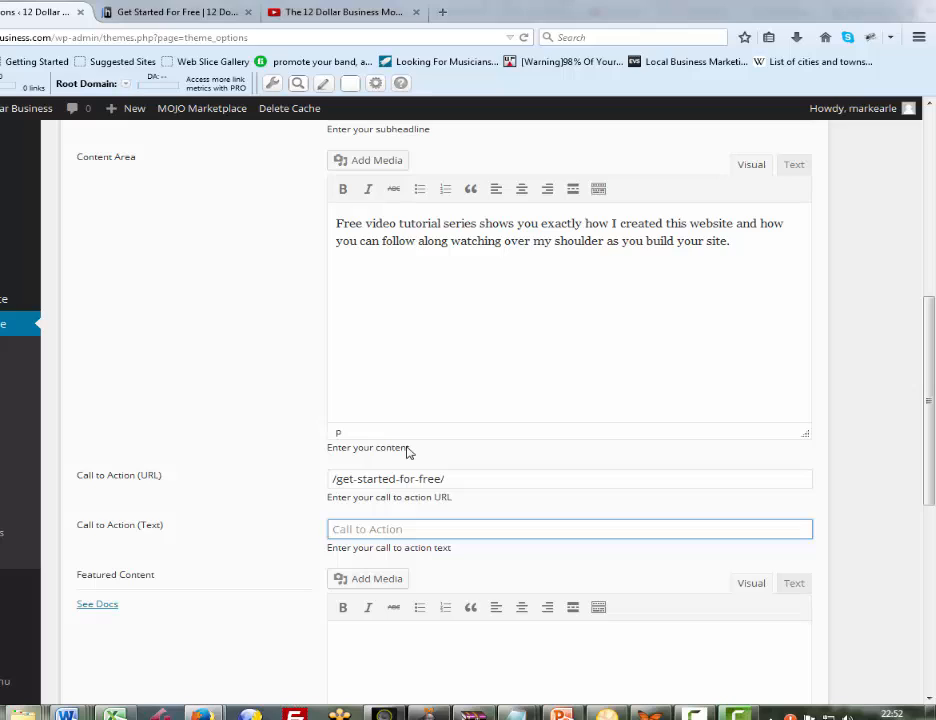
text(Get Started Now)
Review the home page entries and save the theme options
scroll(407, 453, down, 2)
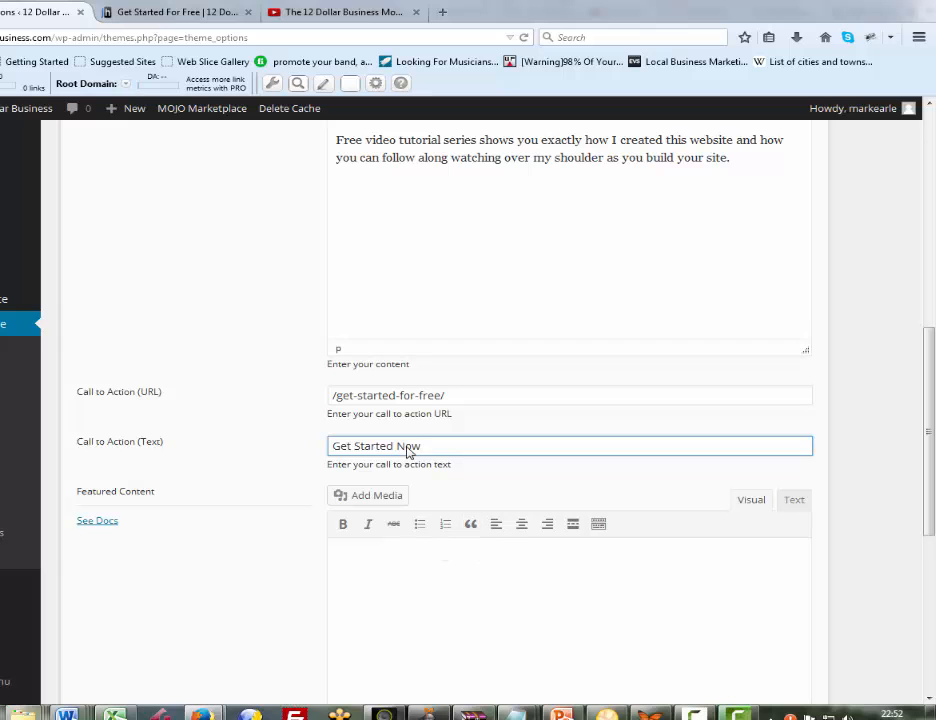
scroll(407, 453, up, 2)
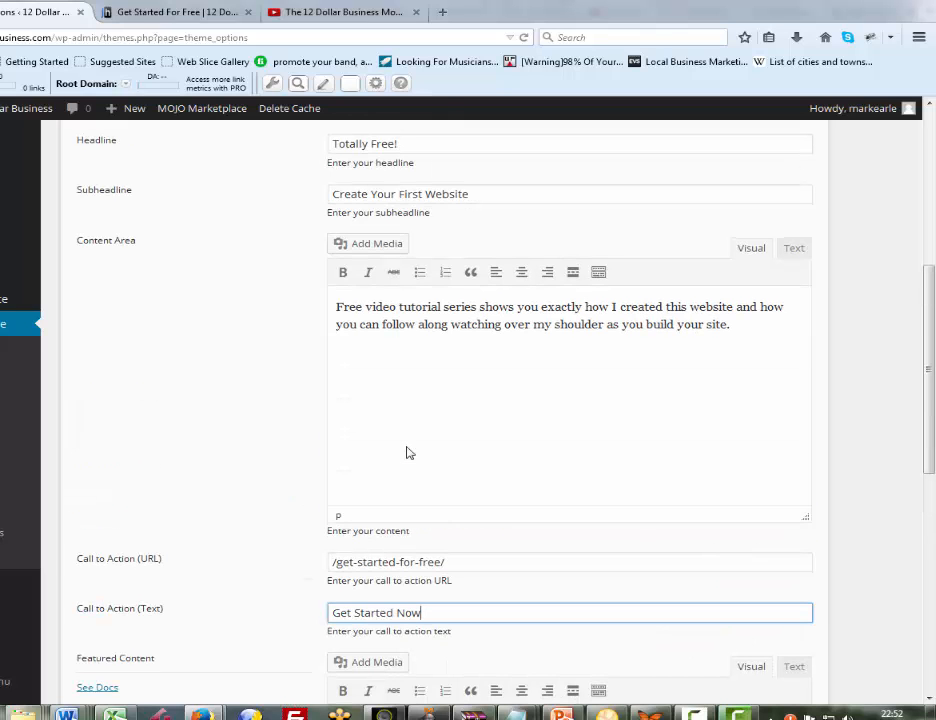
scroll(407, 453, up, 1)
scroll(407, 453, up, 2)
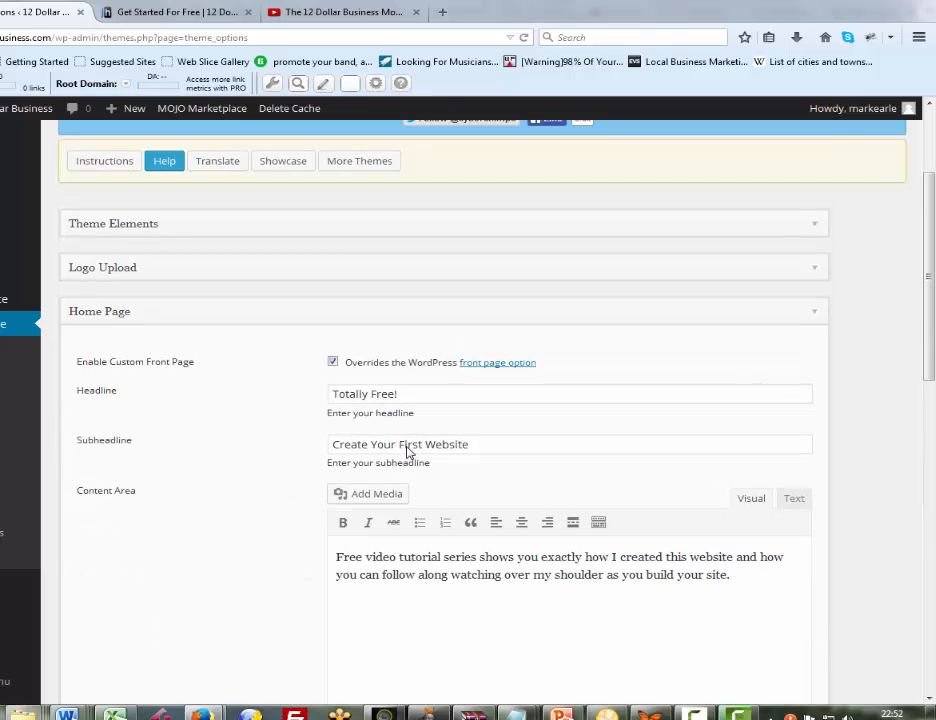
scroll(407, 453, down, 7)
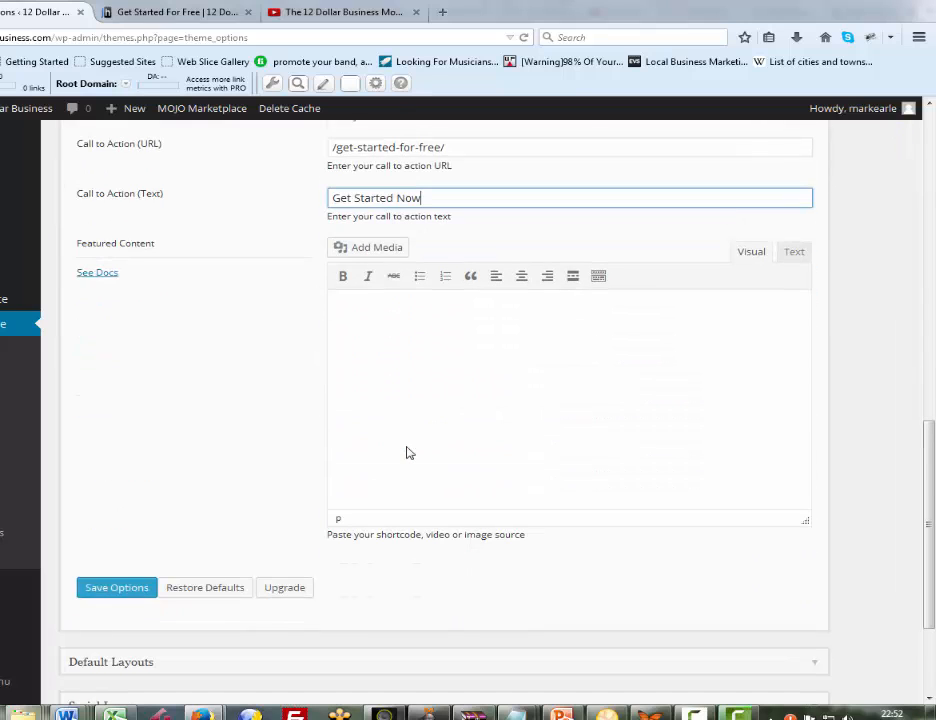
key(Return)
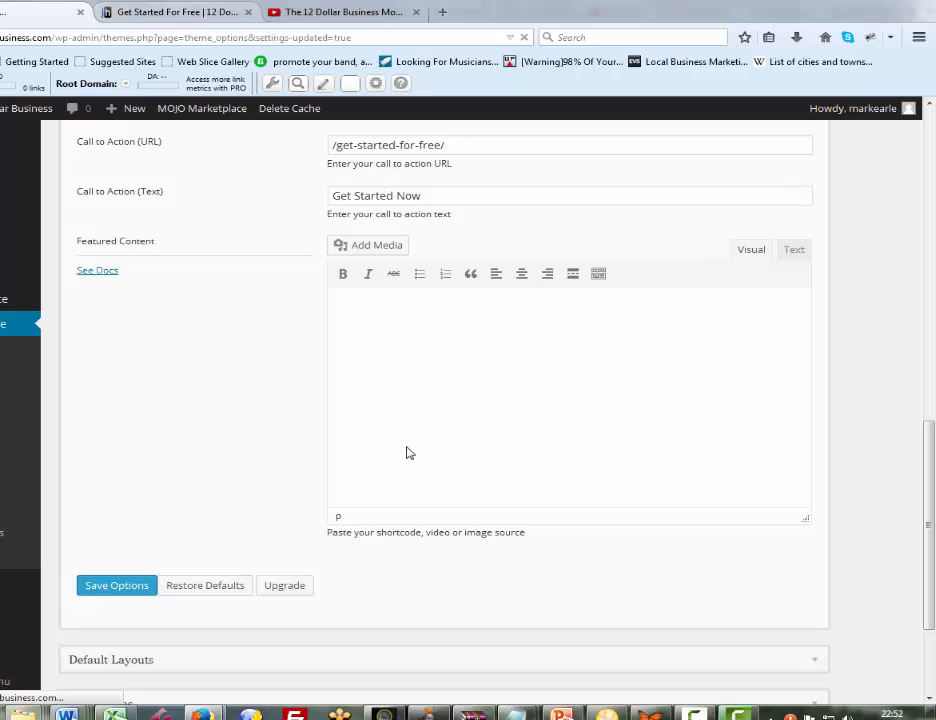
View the updated home page on the live site, and return to the theme options
click(178, 13)
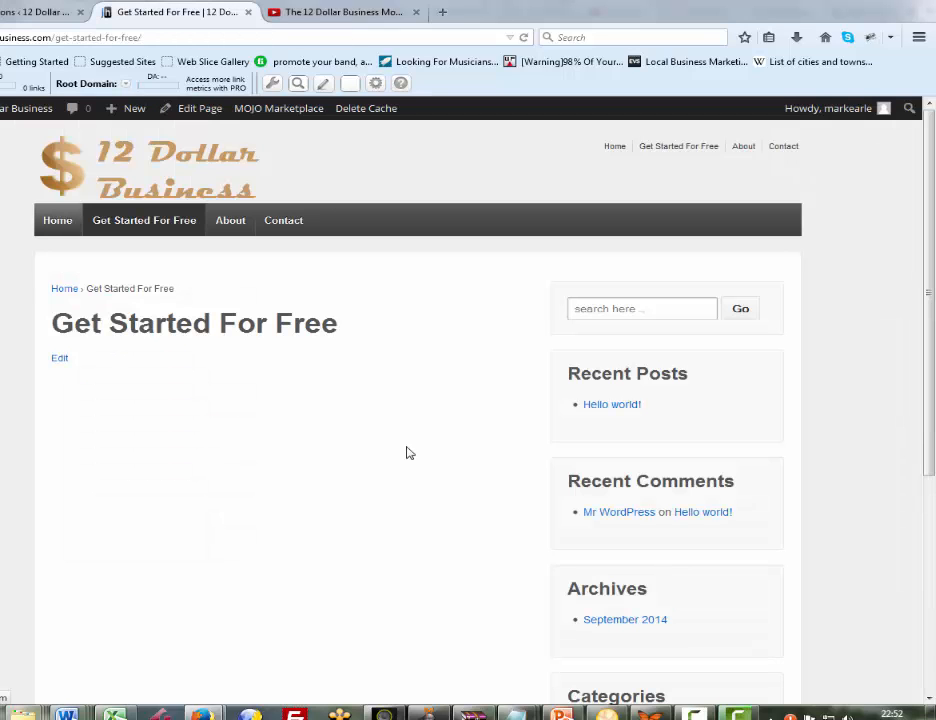
key(F5)
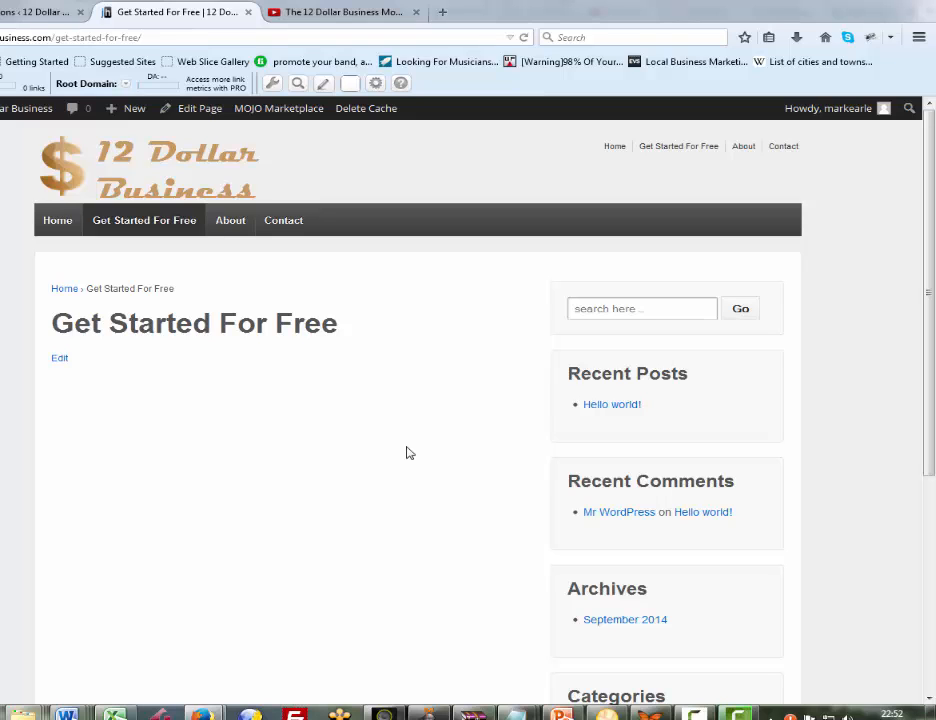
key(ctrl+Page_Up)
key(ctrl+Page_Down)
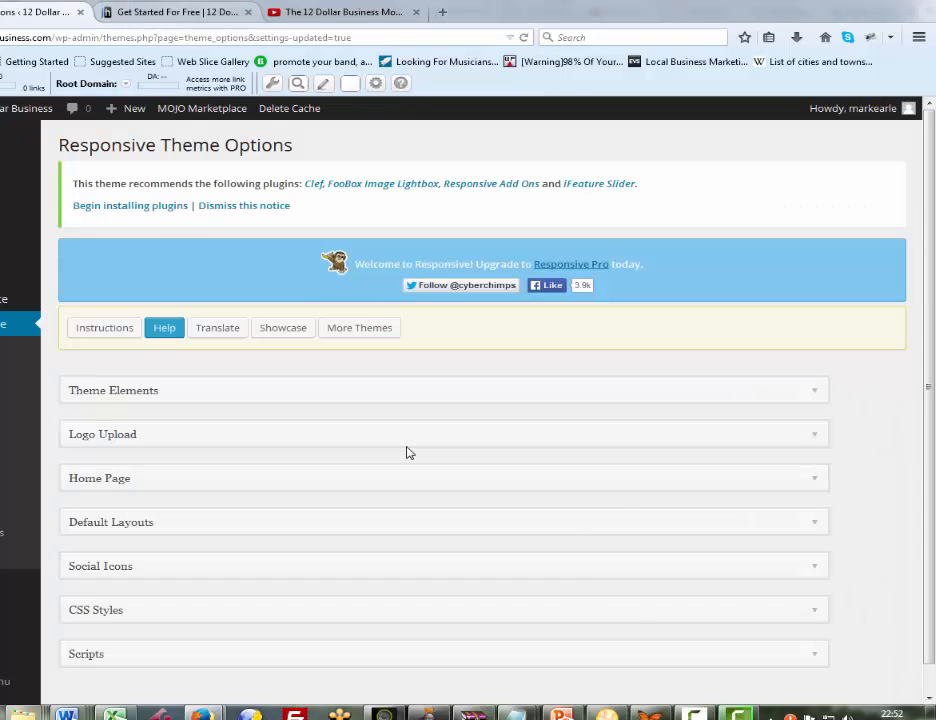
key(alt+Left)
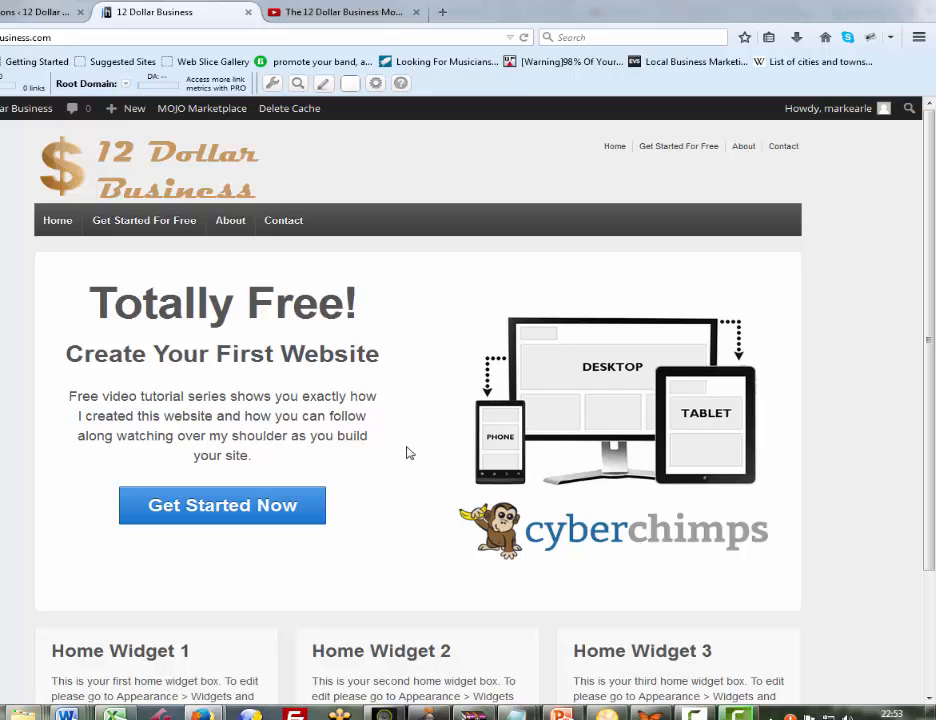
key(ctrl+shift+Tab)
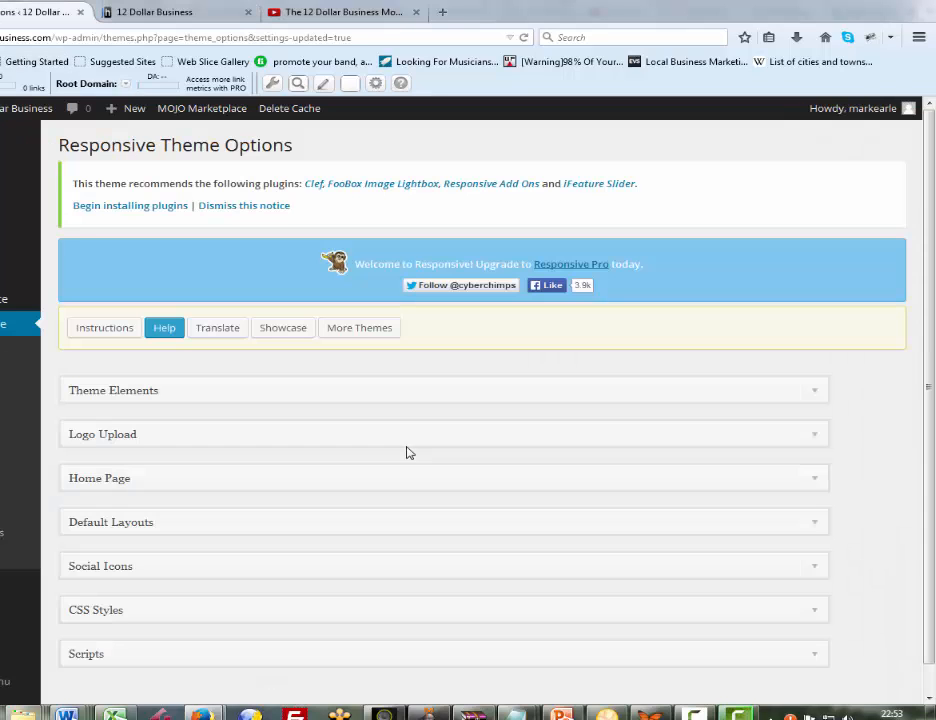
mouse_move(18, 143)
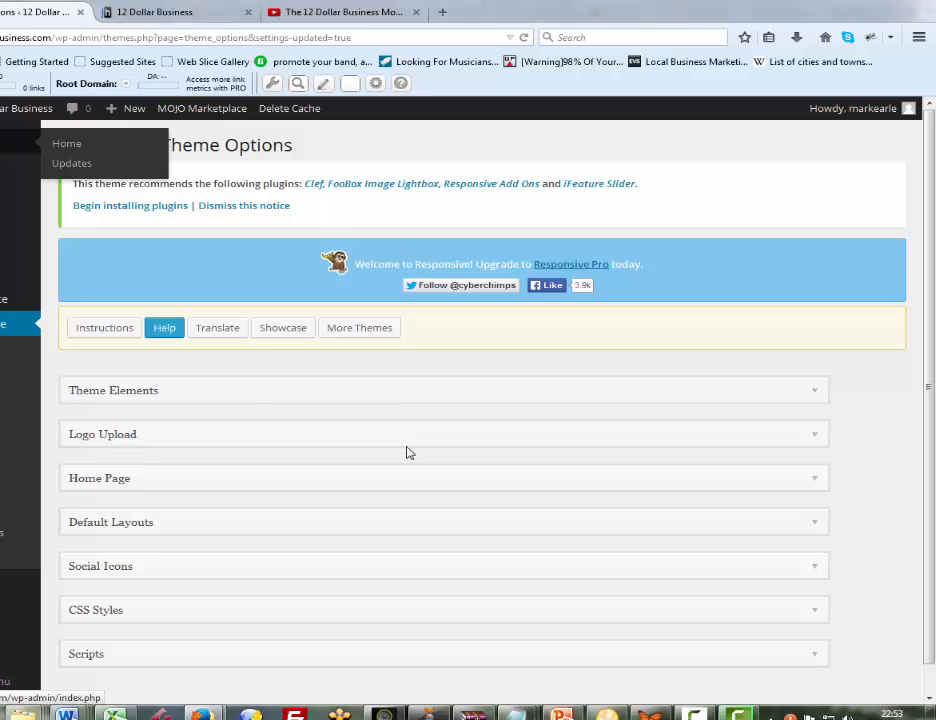
Expand the Home Page section of the theme options and go to its empty Featured Content area
scroll(406, 453, down, 1)
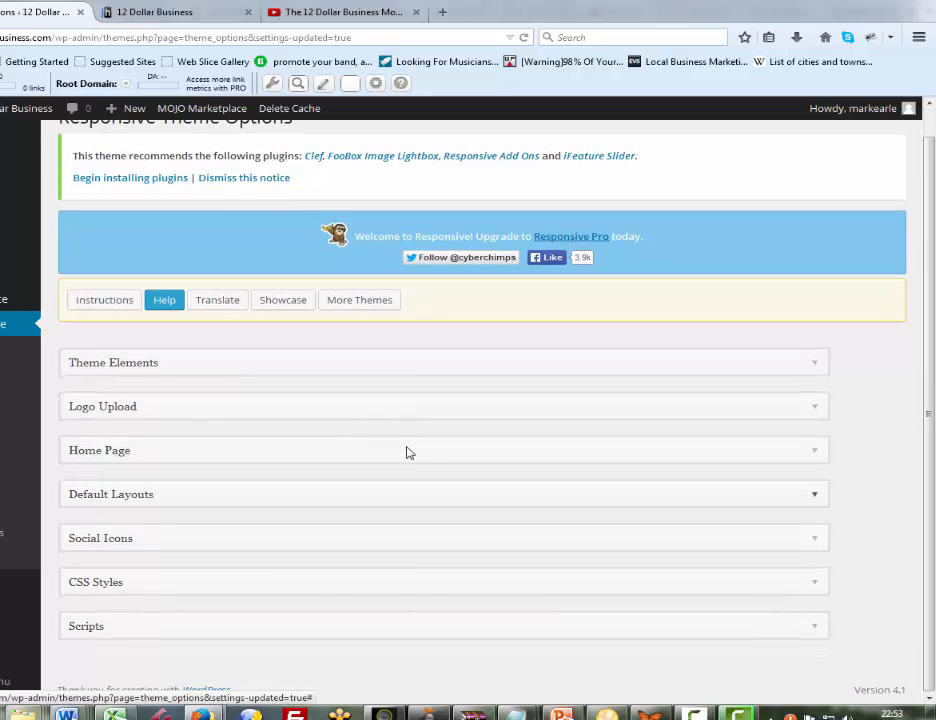
click(406, 453)
scroll(406, 453, down, 6)
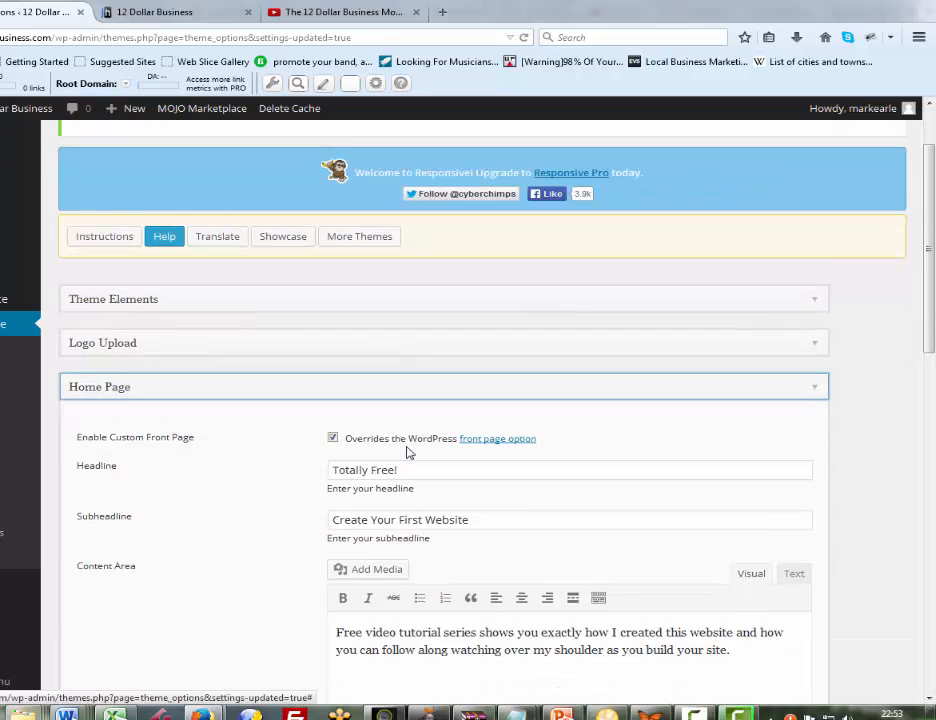
scroll(406, 453, down, 7)
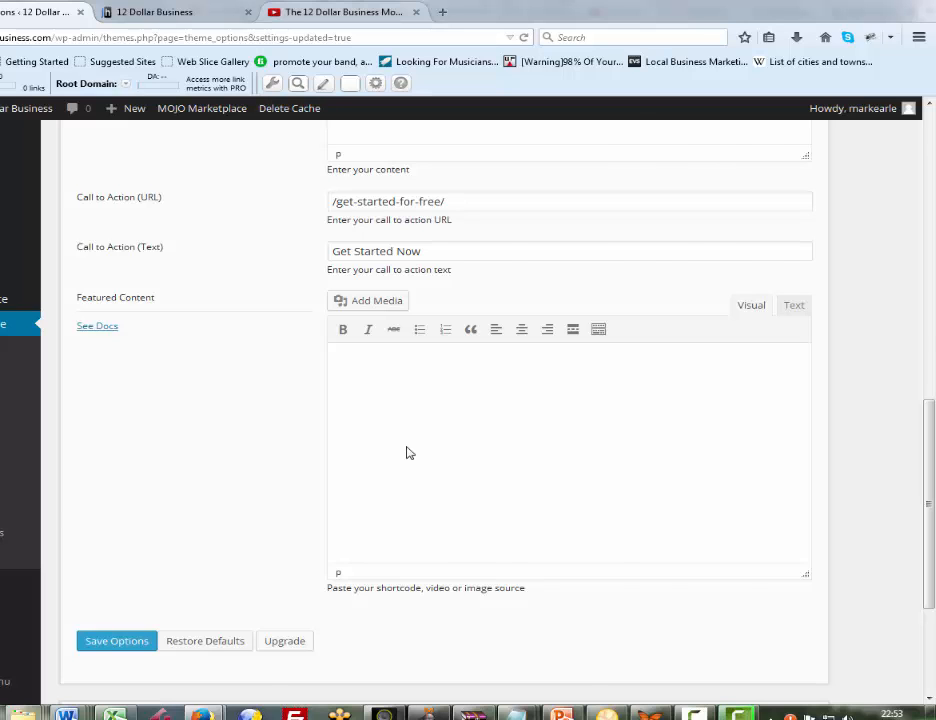
Switch to the YouTube page of The 12 Dollar Business Model video and open its embed code
key(ctrl+Tab)
key(ctrl+Tab)
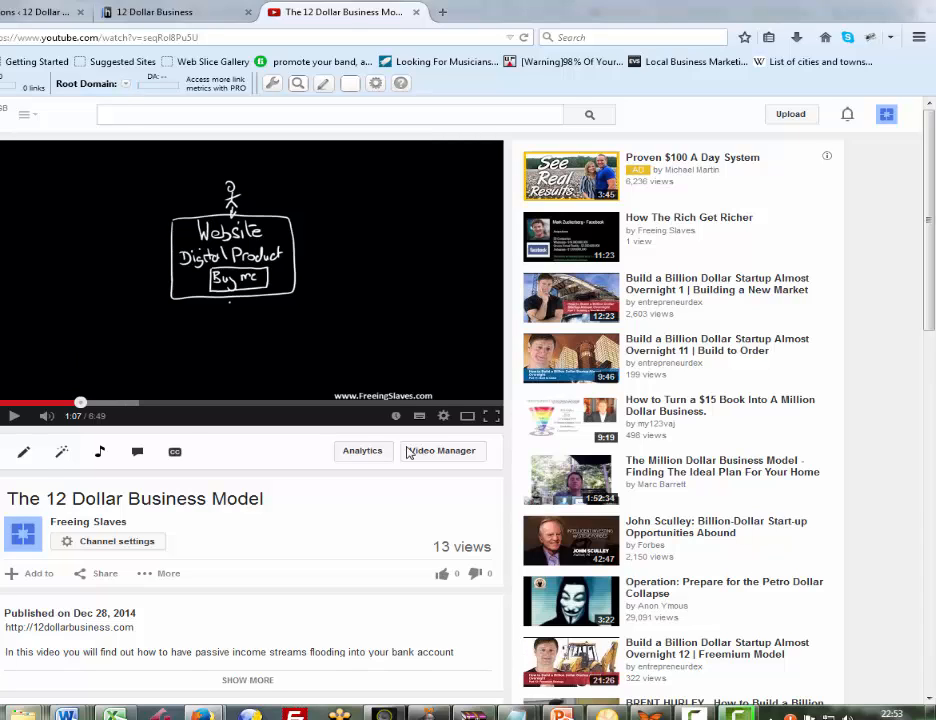
click(408, 452)
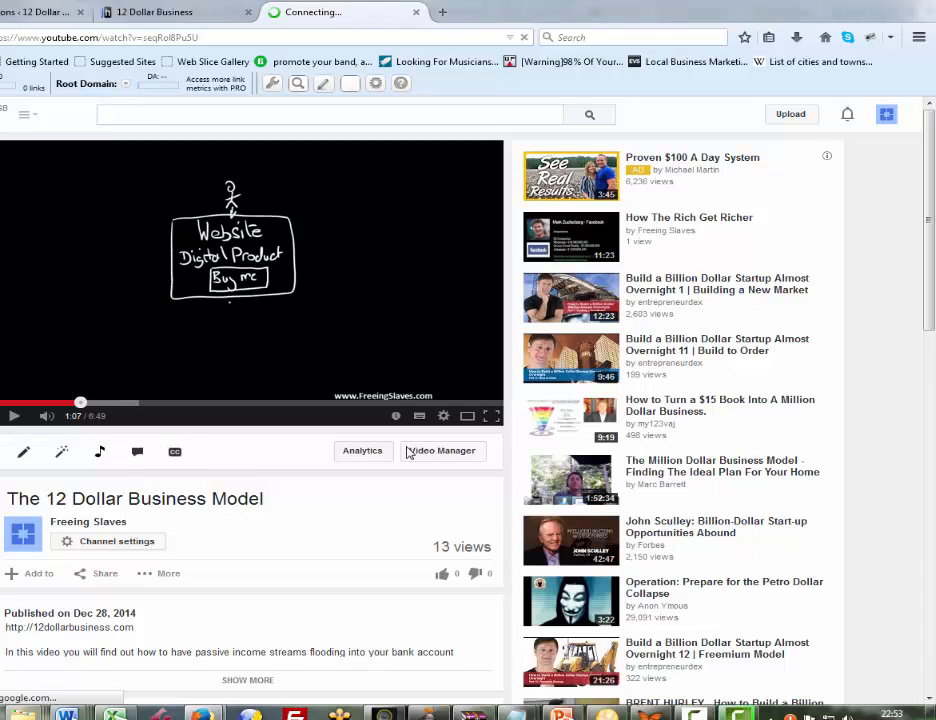
scroll(408, 452, down, 3)
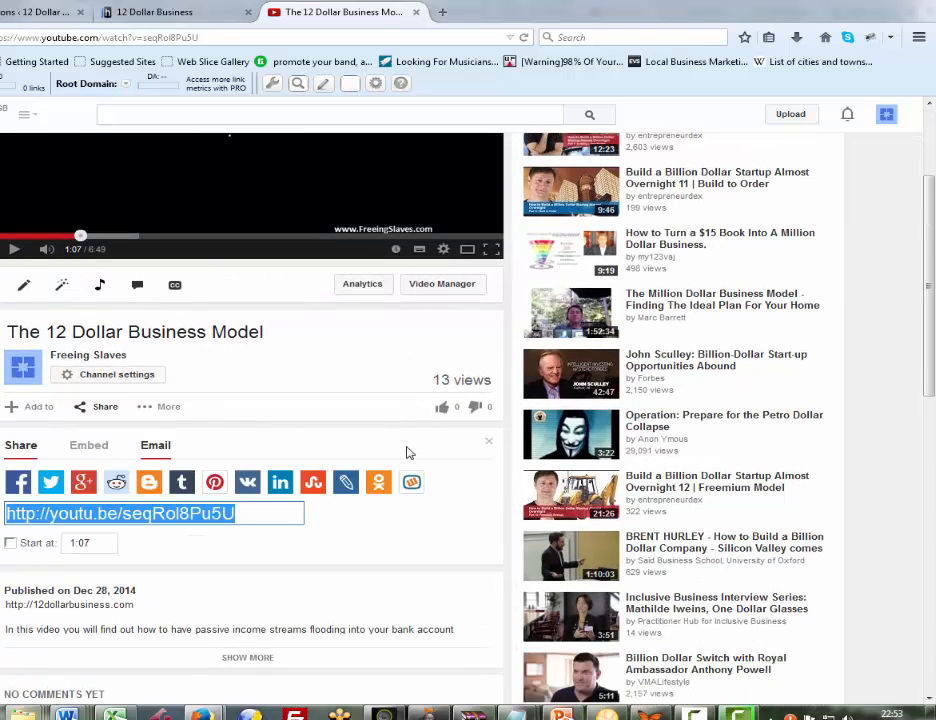
click(88, 445)
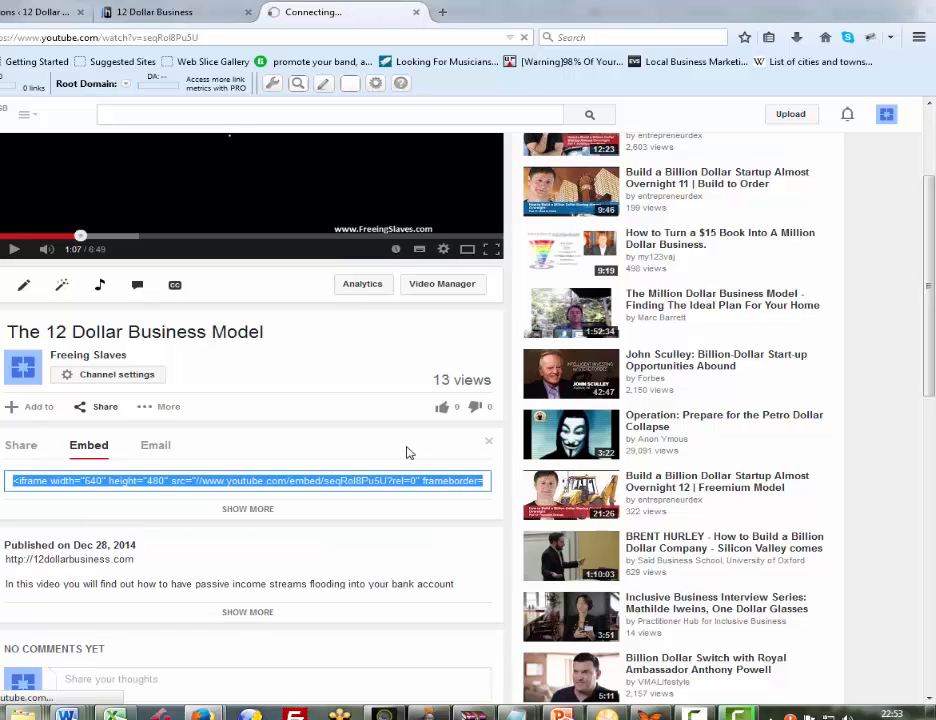
Expand the embed options to get the video preview, size and player settings
scroll(408, 452, down, 2)
scroll(408, 452, down, 2)
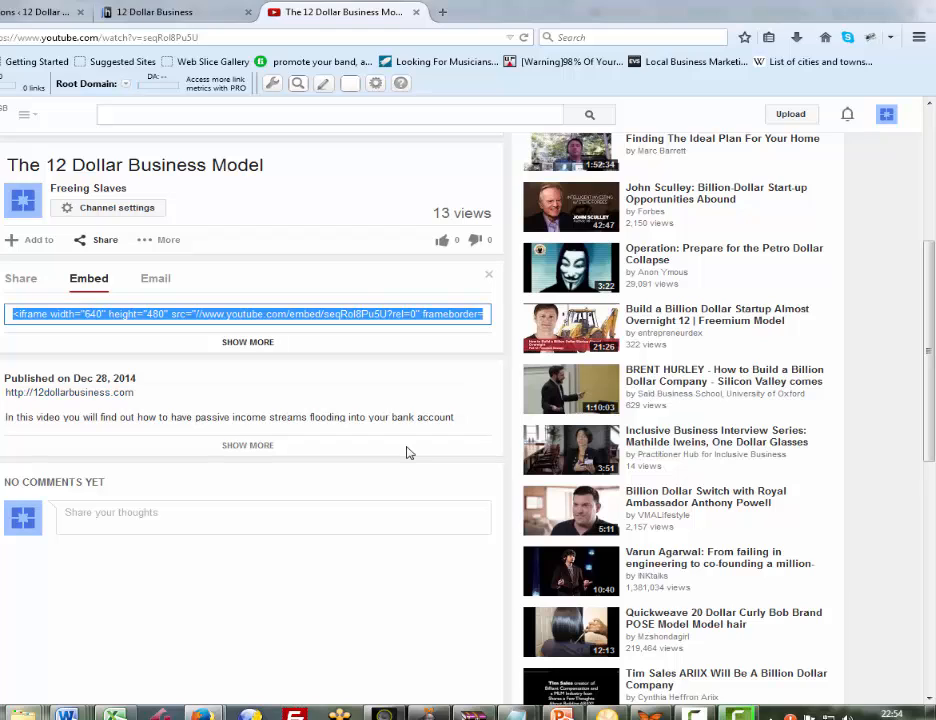
click(408, 450)
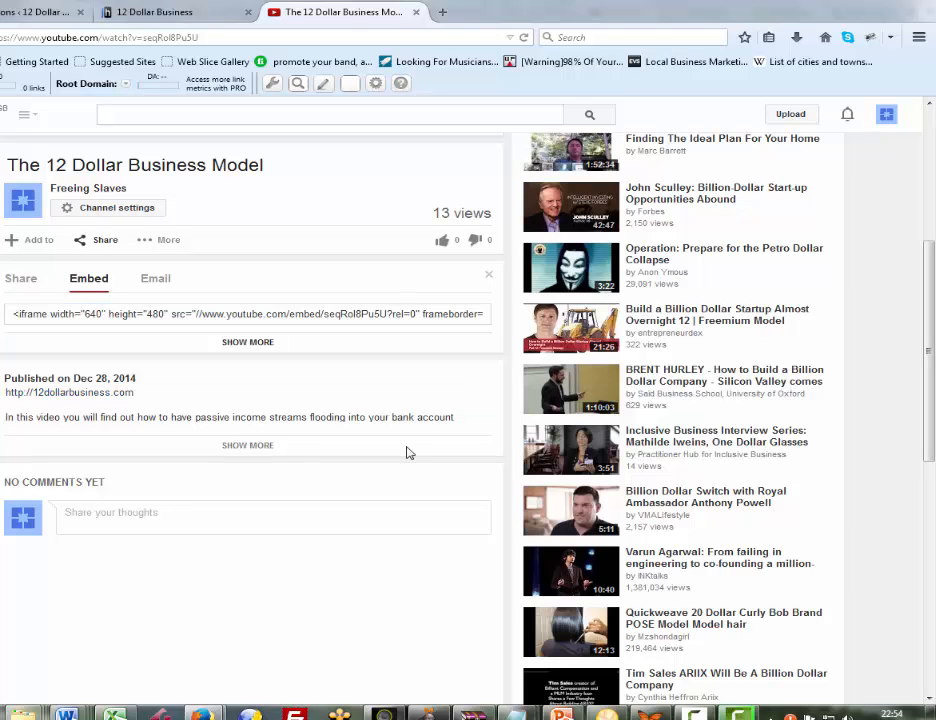
key(Return)
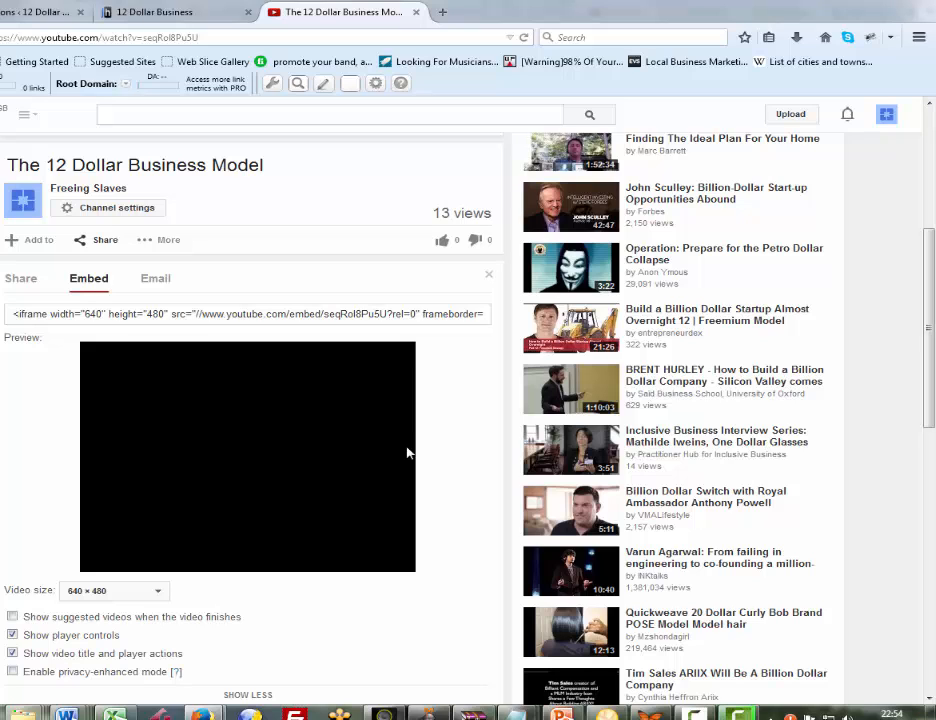
scroll(407, 453, down, 3)
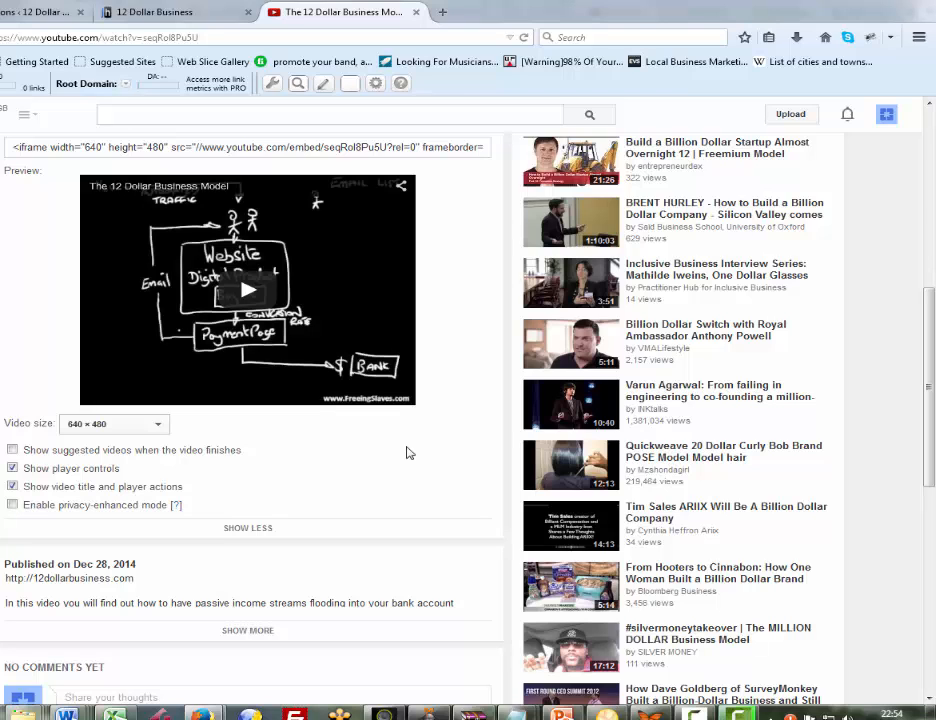
Check the pixel dimensions of the cyberchimps featured image on the live 12 Dollar Business home page
key(ctrl+shift+Tab)
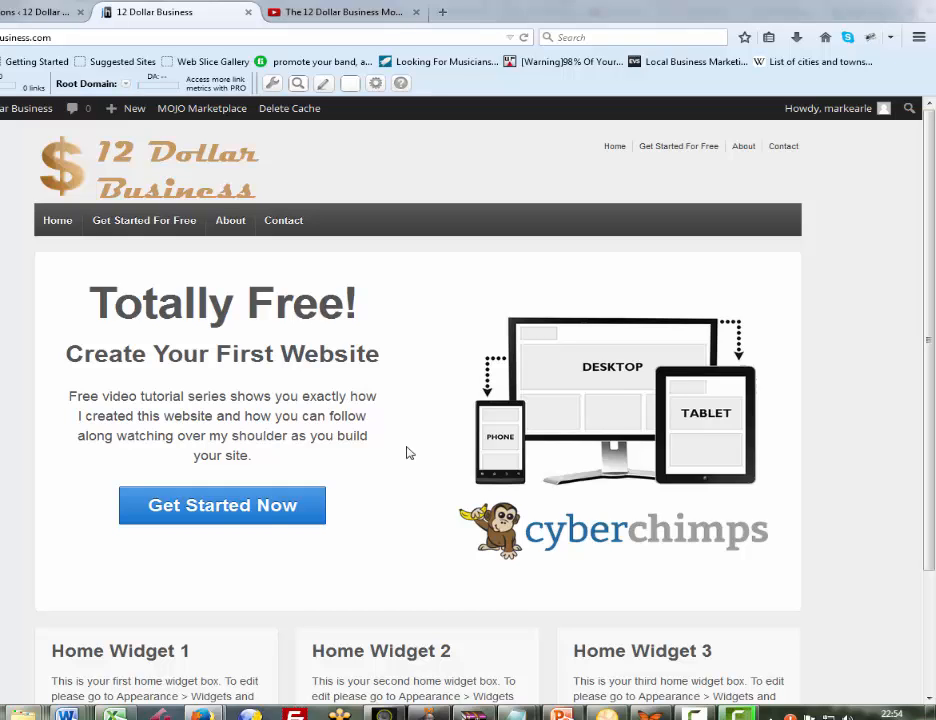
right_click(548, 351)
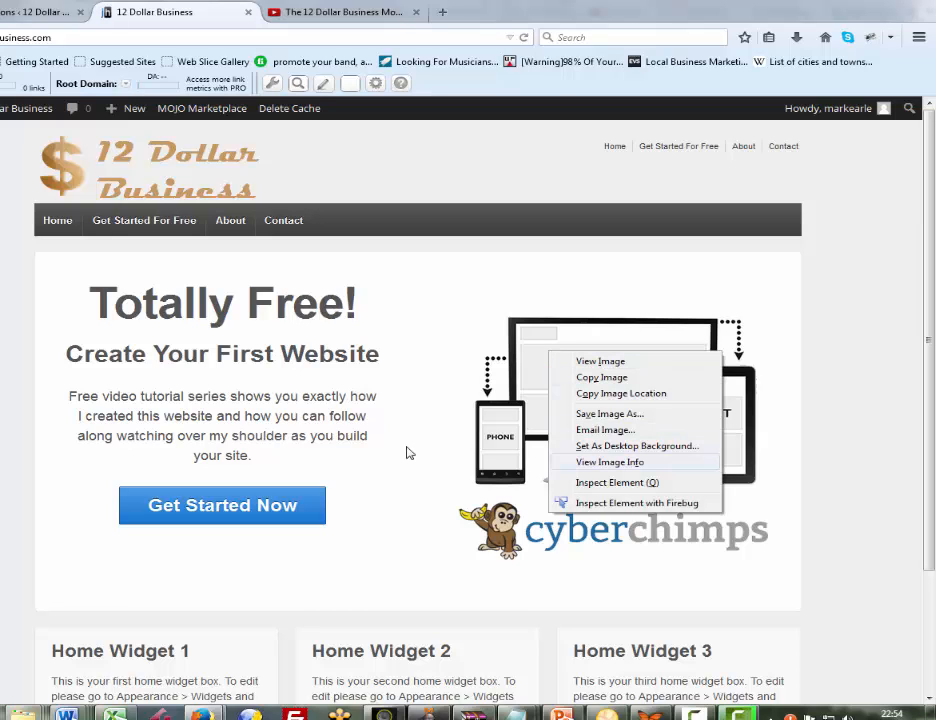
click(610, 462)
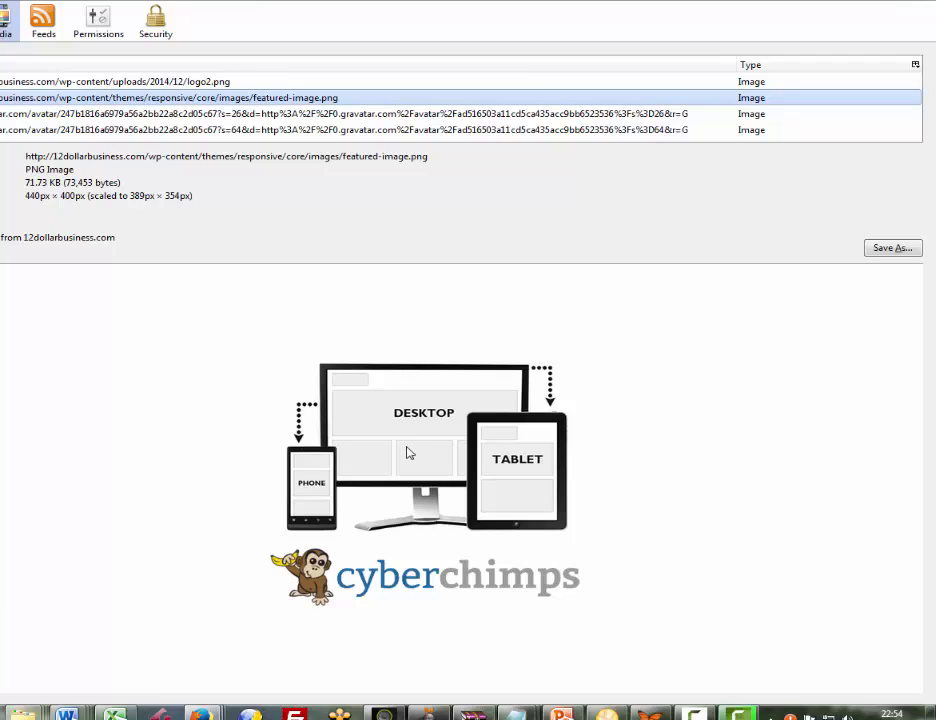
key(Escape)
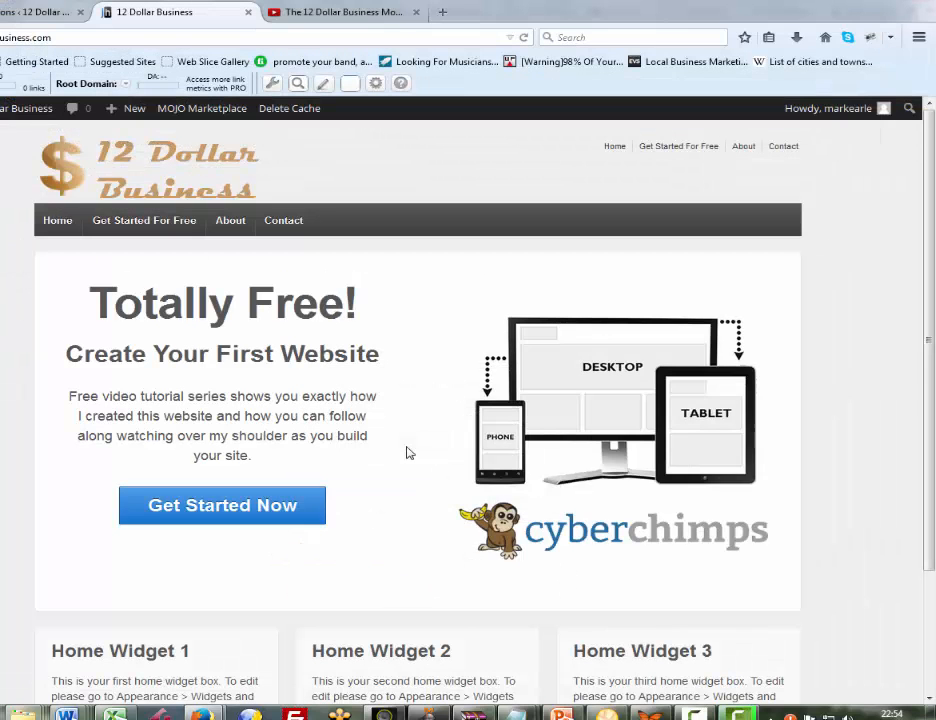
Return to the YouTube embed options and switch the video size to Custom size
key(ctrl+Tab)
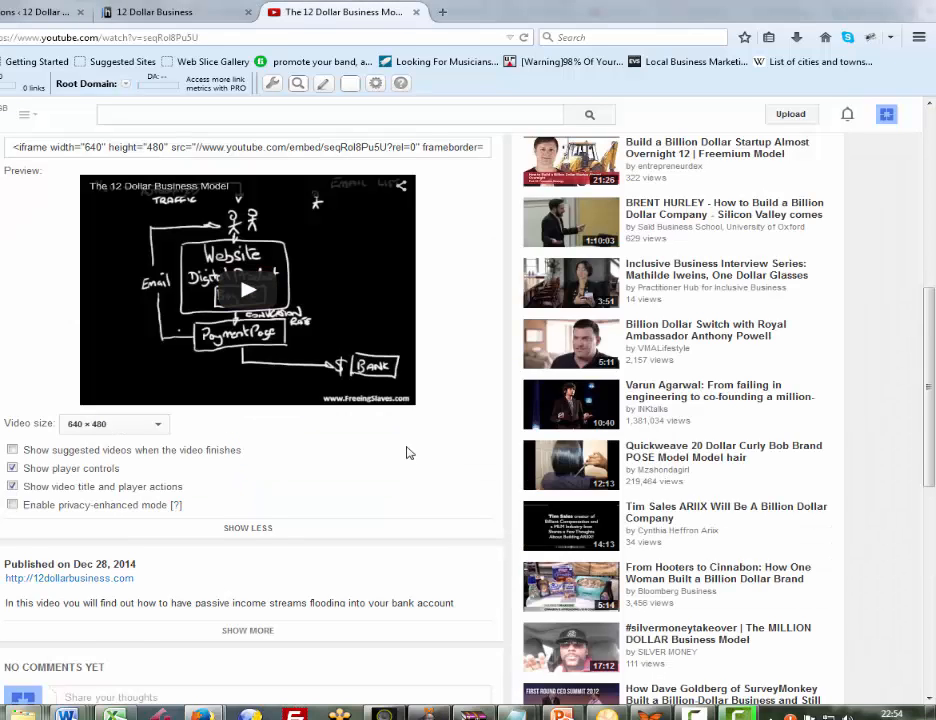
scroll(407, 453, down, 2)
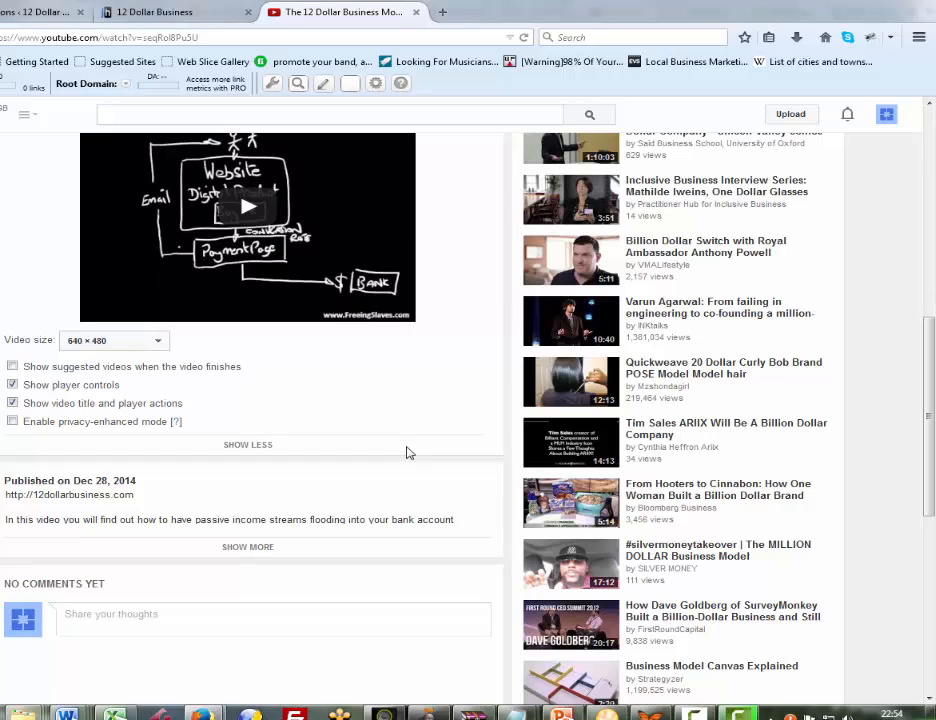
key(alt+Down)
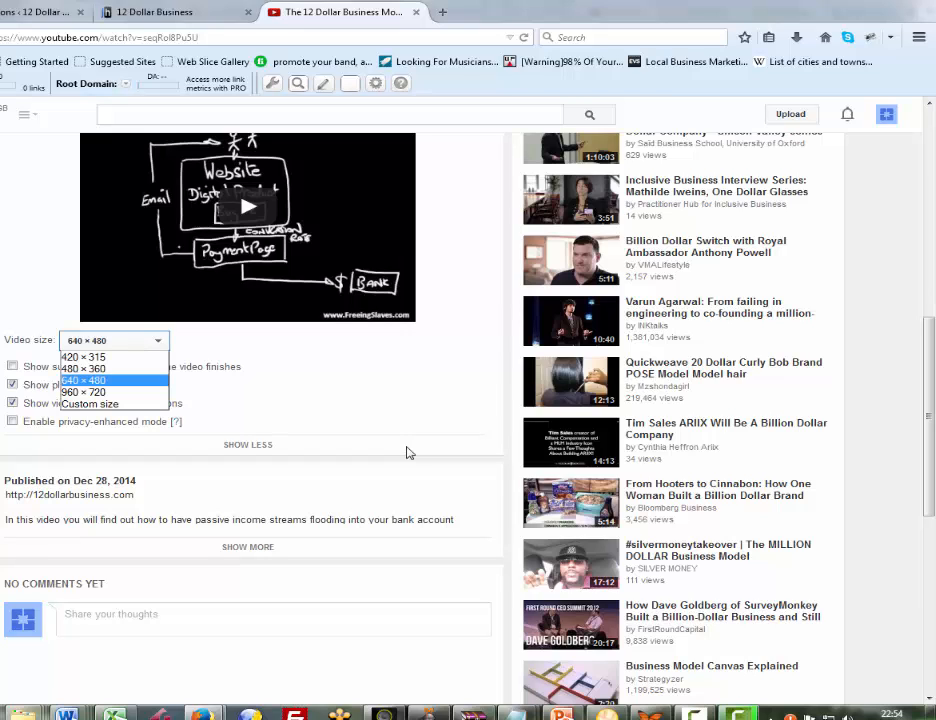
key(Down)
key(Down)
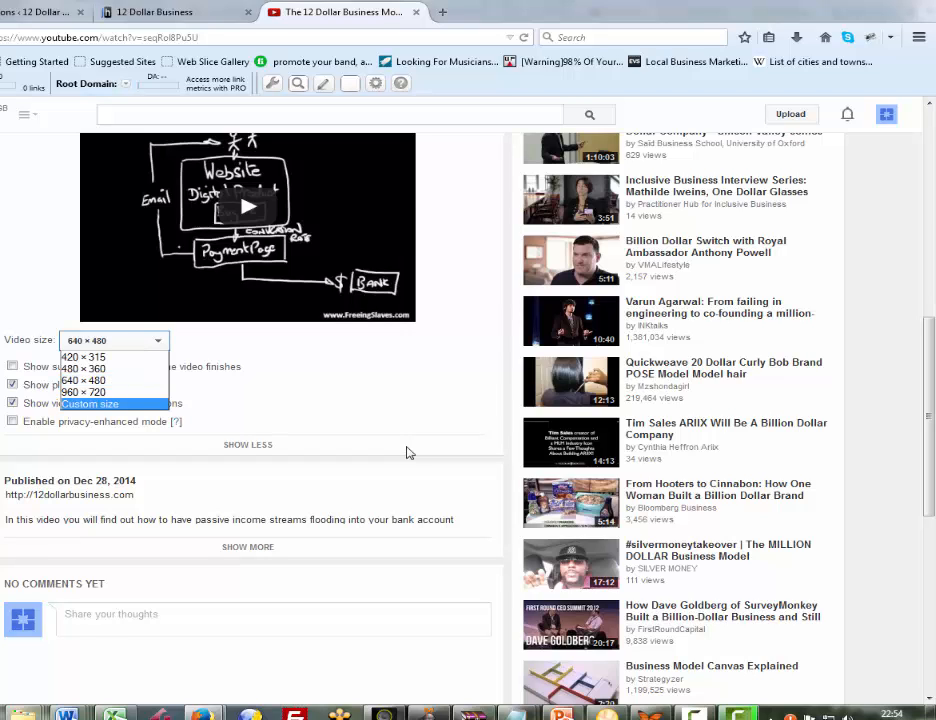
key(Return)
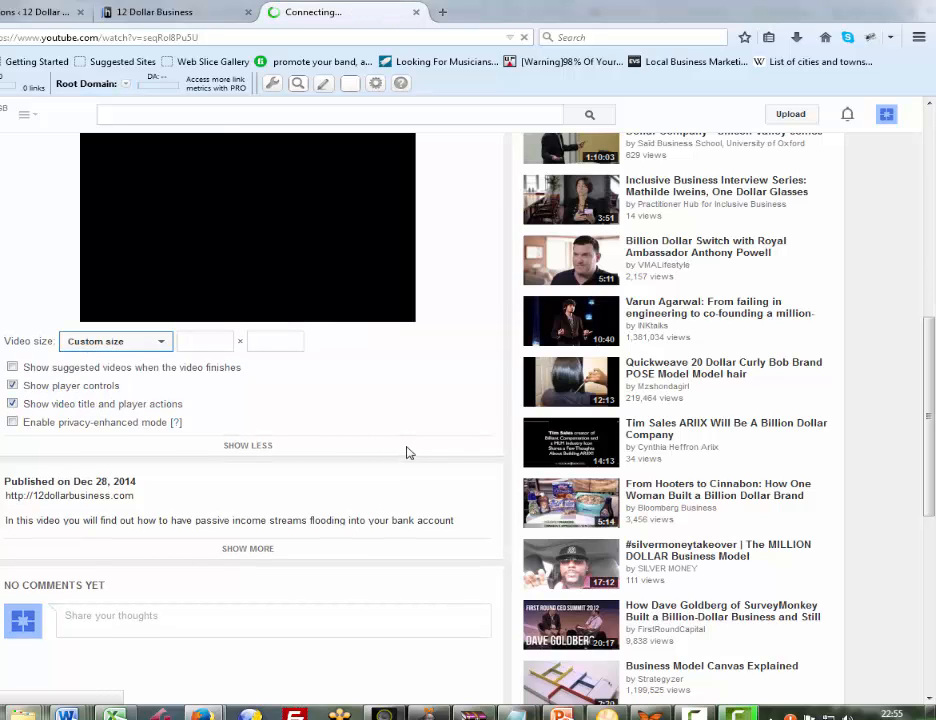
Try a custom embed size of 389 × 354, and a width of 472 with the same height
key(Tab)
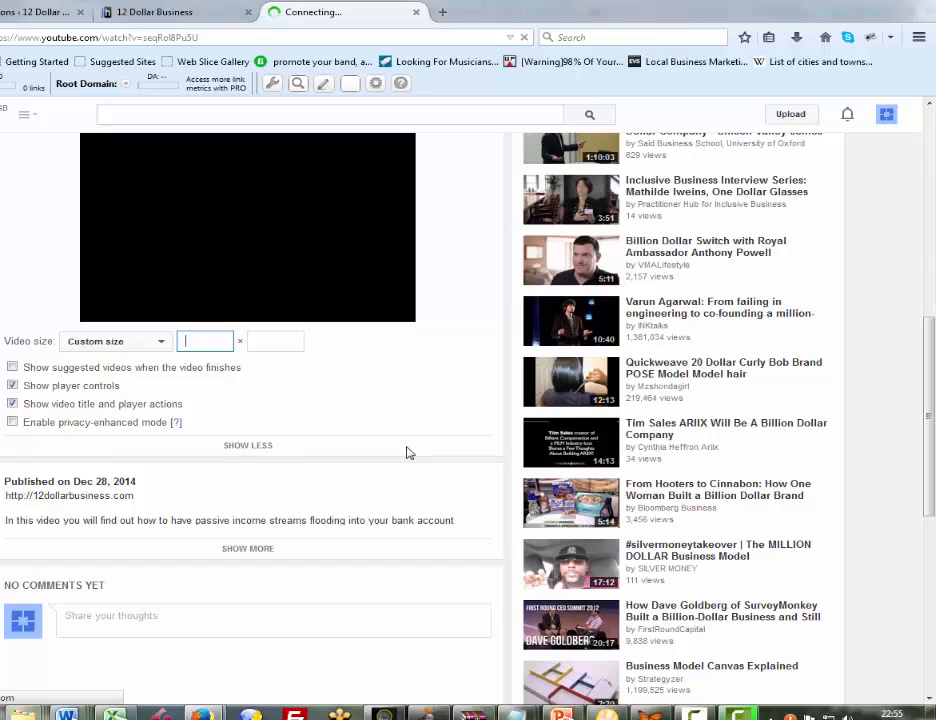
text(389)
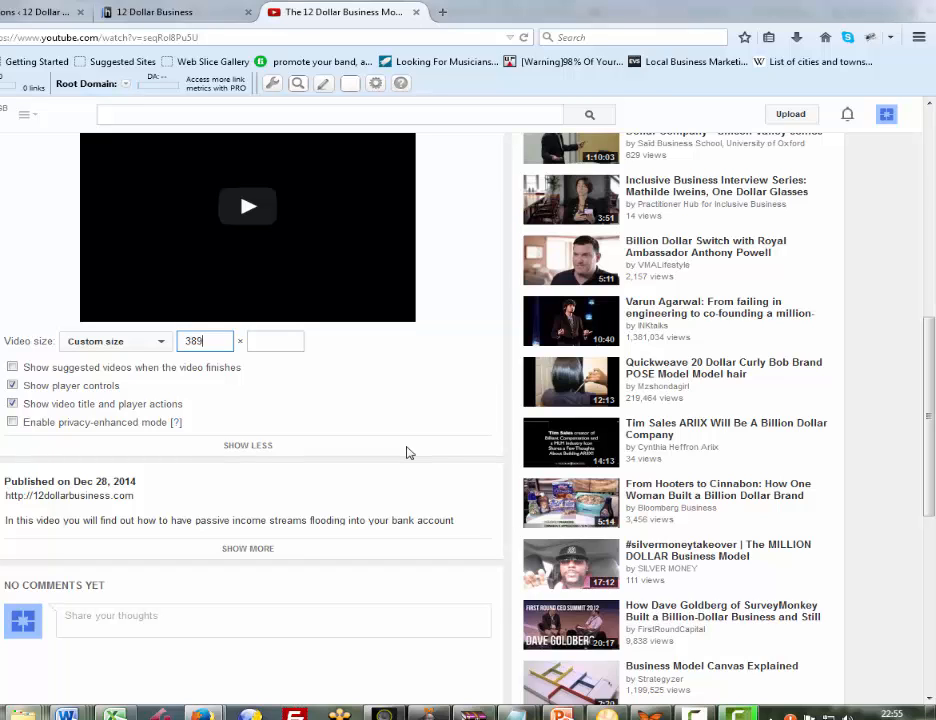
key(Tab)
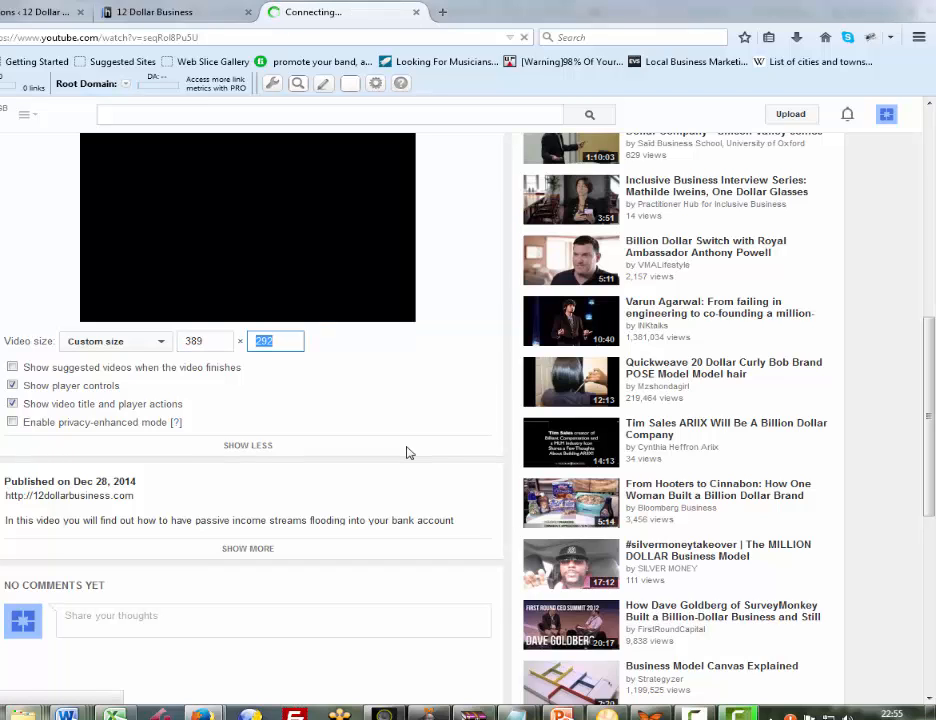
text(354)
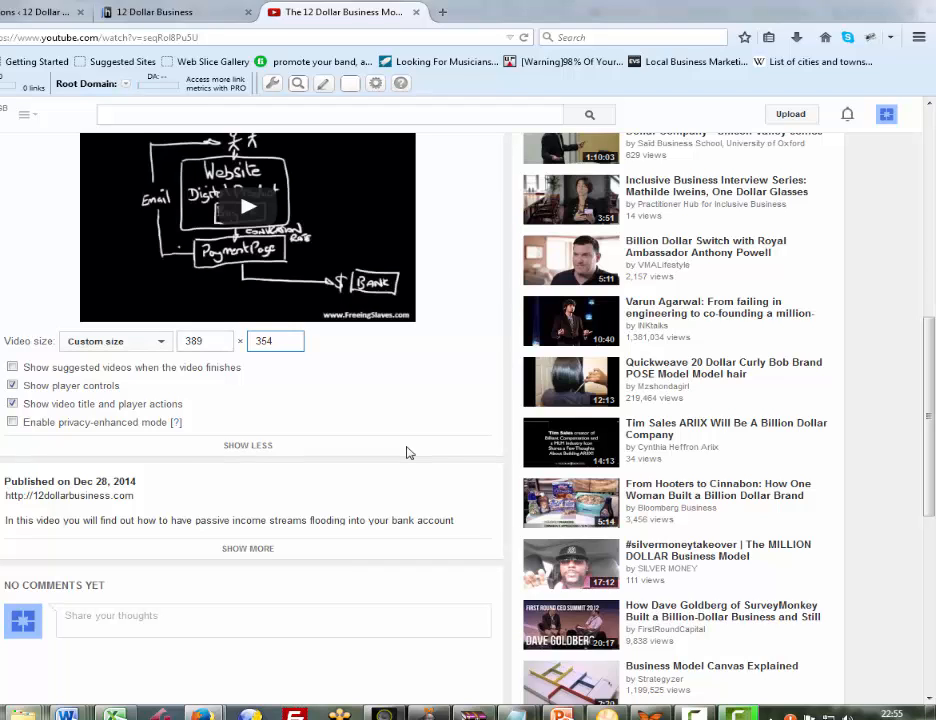
key(shift+Tab)
text(472)
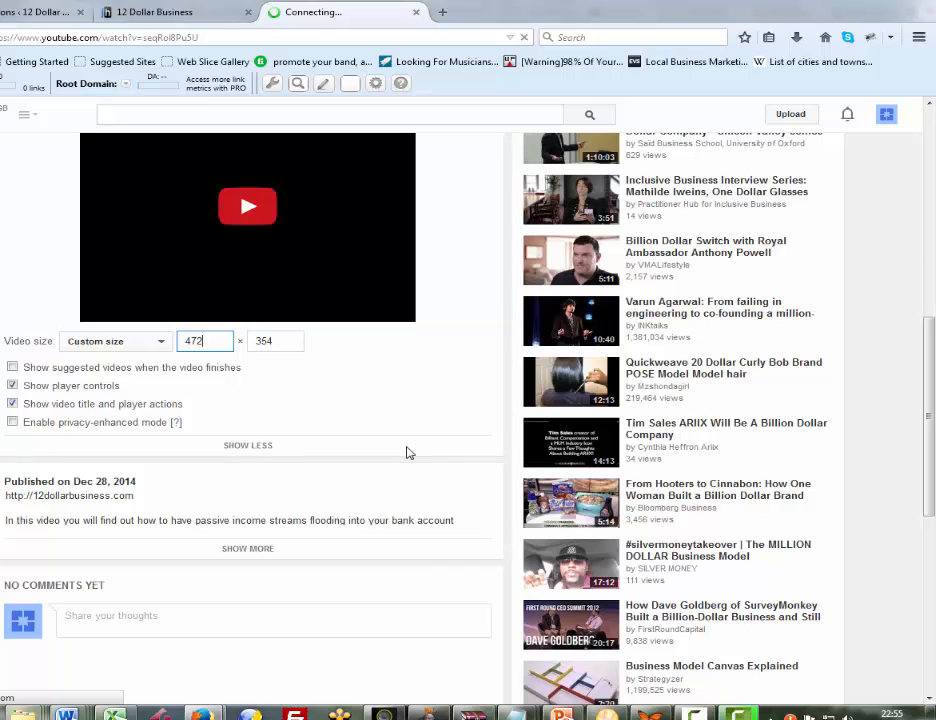
Clear the custom width and height of the video embed
key(BackSpace)
key(BackSpace)
key(BackSpace)
key(Tab)
text(040)
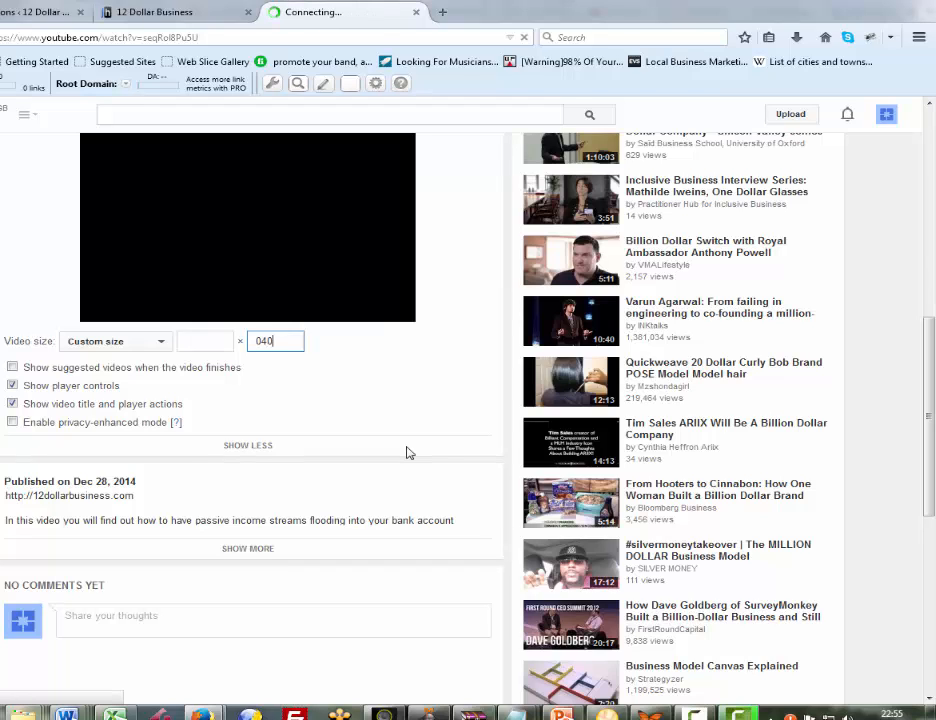
key(BackSpace)
key(BackSpace)
key(BackSpace)
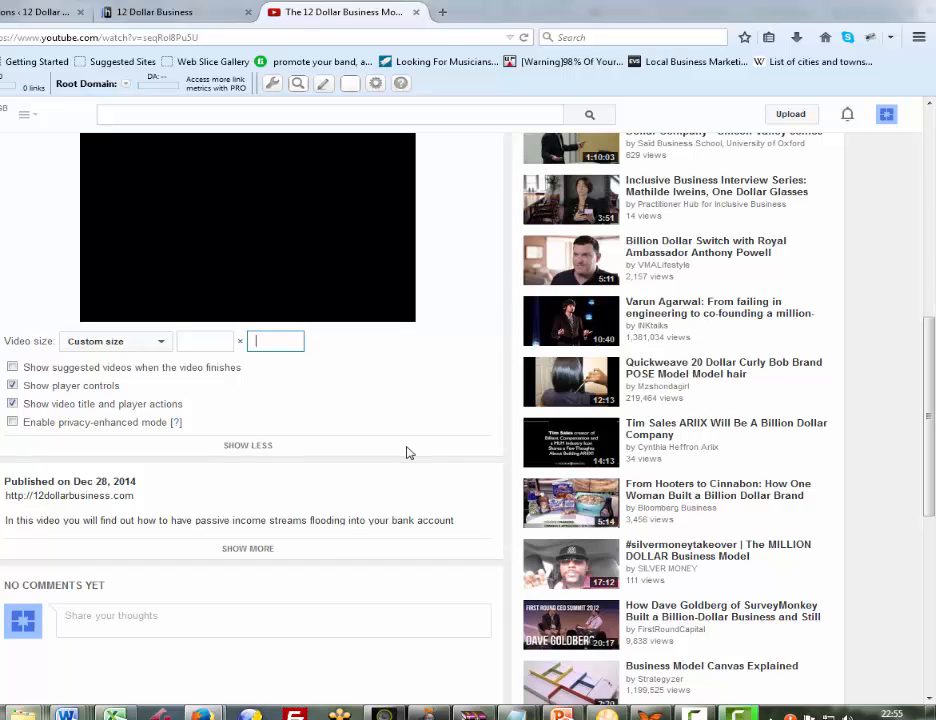
Set the custom embed width to 400 and let the height follow the video's proportions
key(shift+Tab)
text(04)
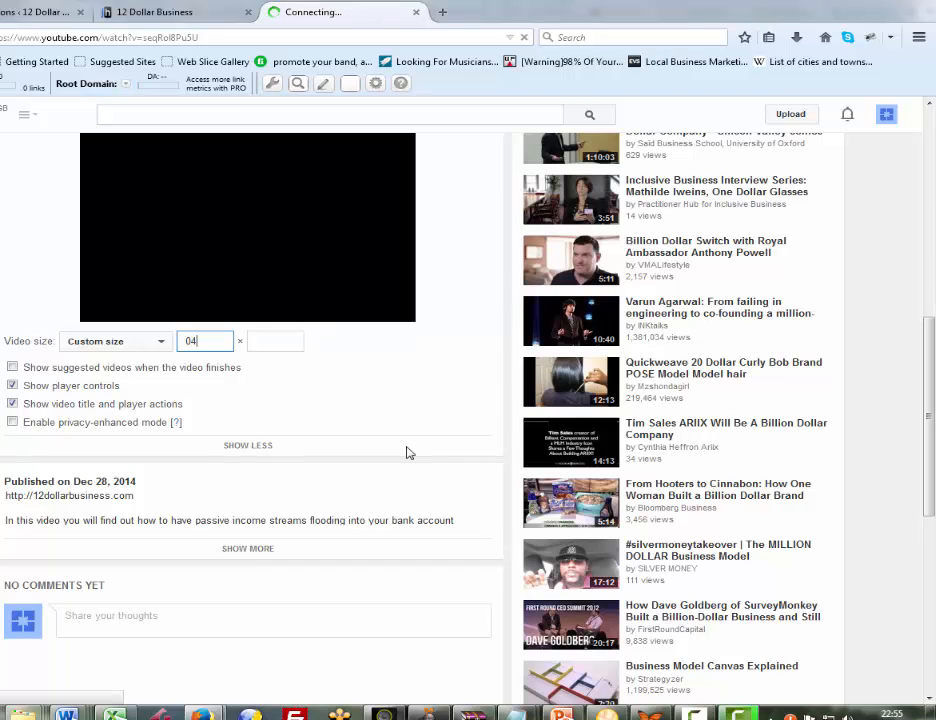
key(BackSpace)
key(BackSpace)
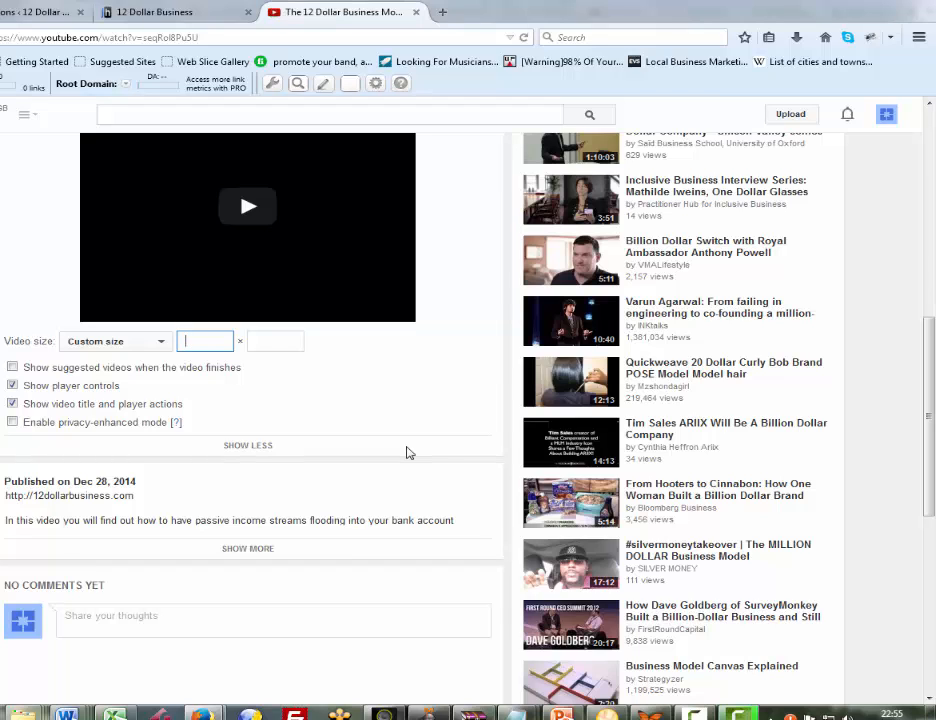
text(400)
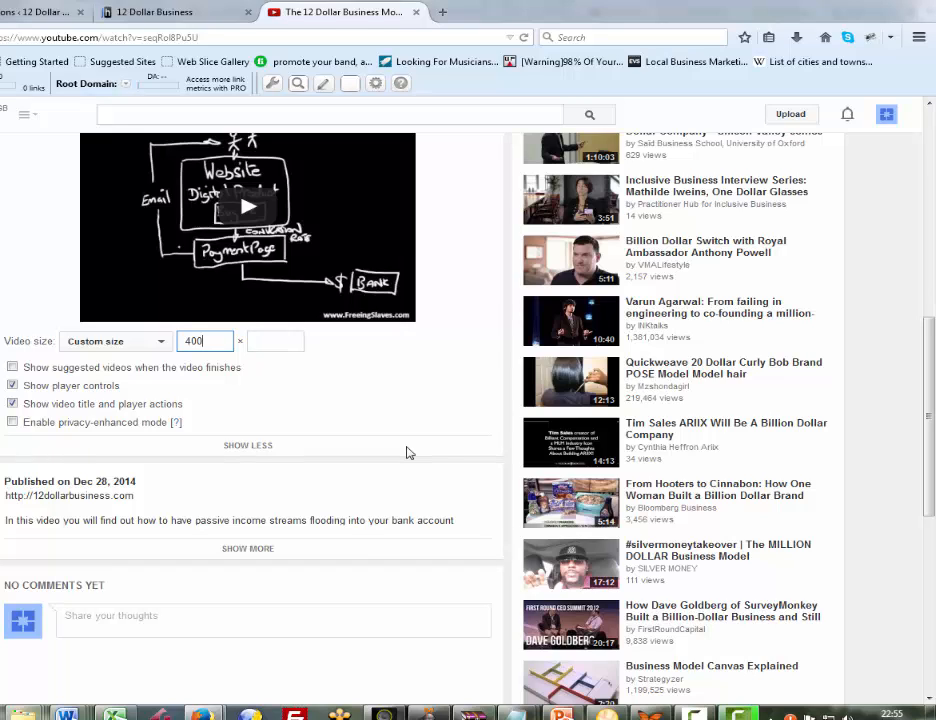
click(407, 453)
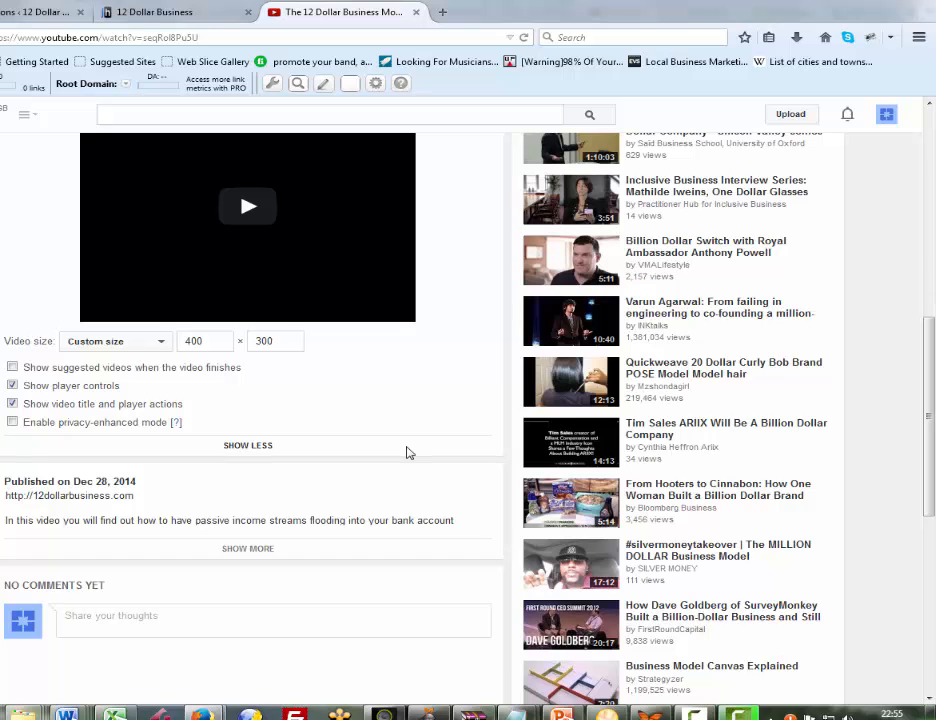
Copy the whole resized iframe embed code and return to the WordPress theme options
scroll(406, 452, up, 2)
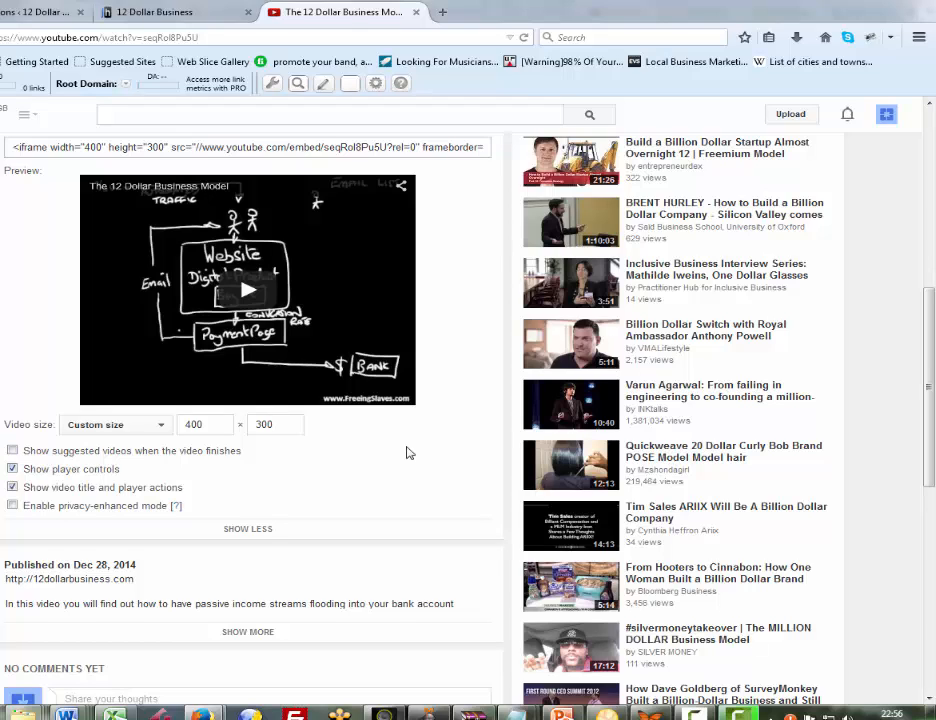
key(ctrl+a)
right_click(324, 147)
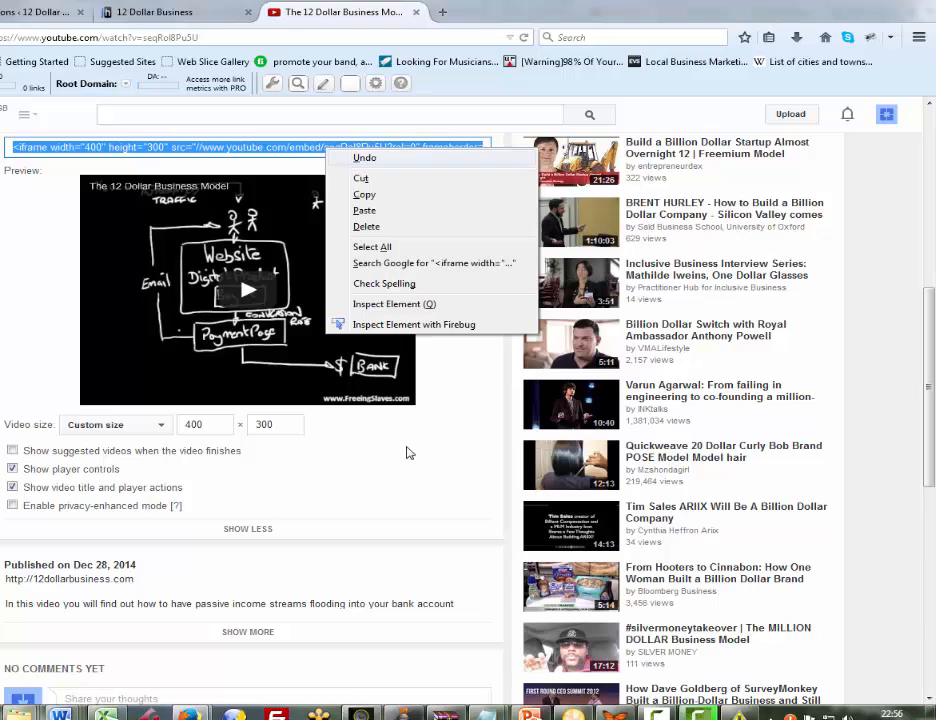
click(364, 194)
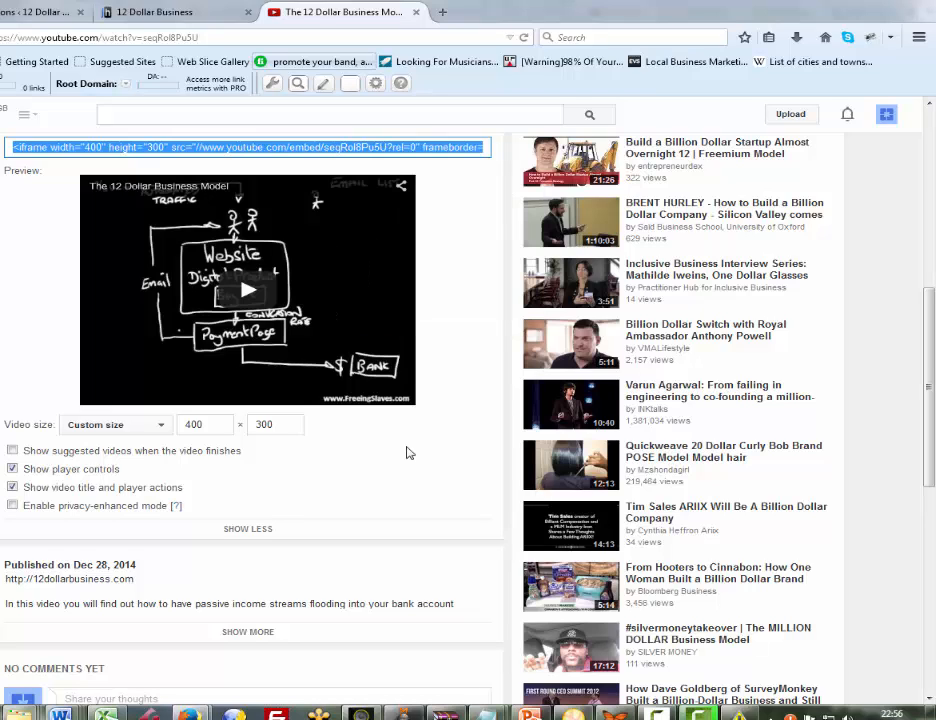
key(ctrl+Tab)
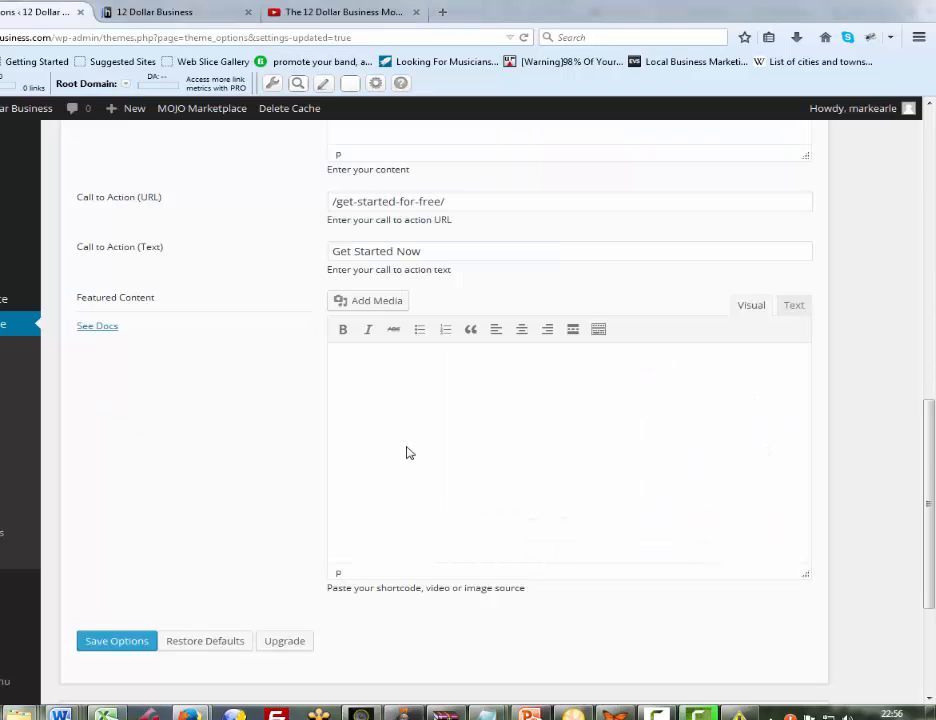
Paste the 400 × 300 YouTube iframe code into the Featured Content visual editor and save the theme options
click(406, 453)
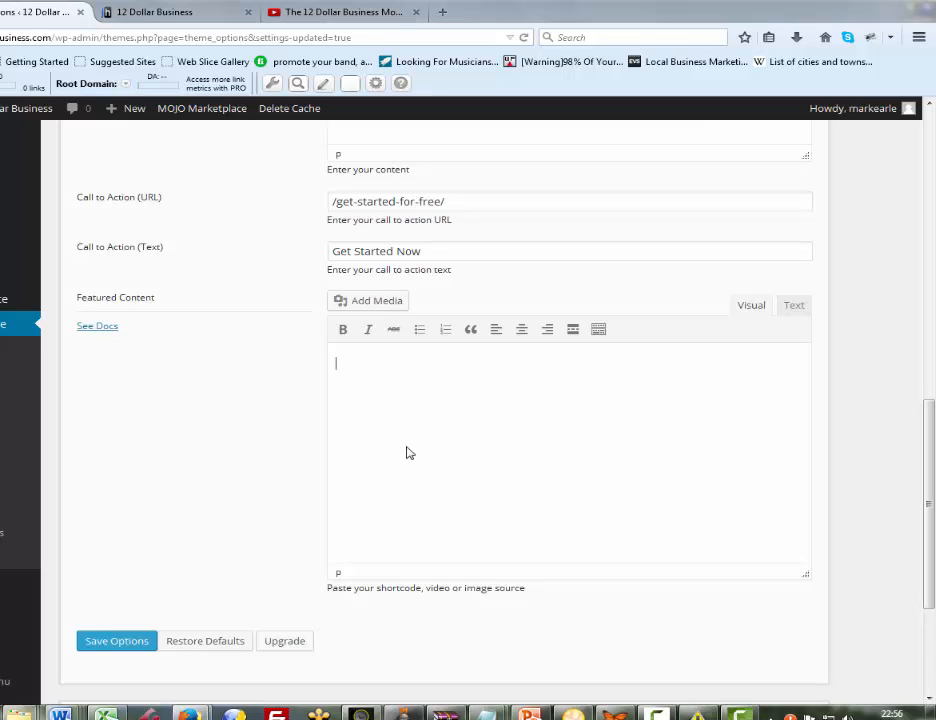
right_click(406, 453)
key(p)
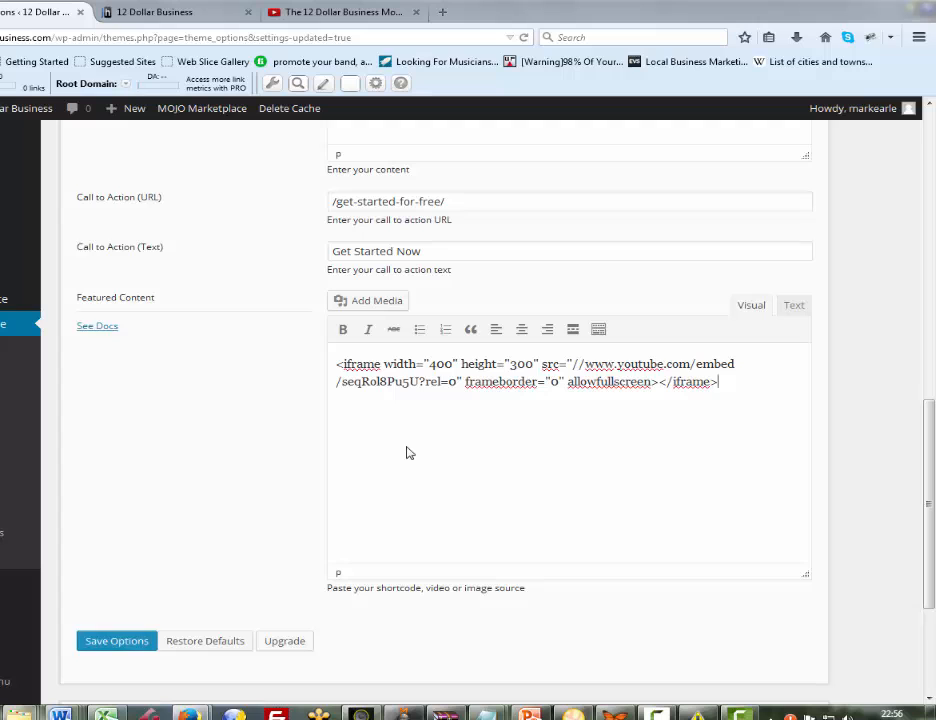
click(117, 641)
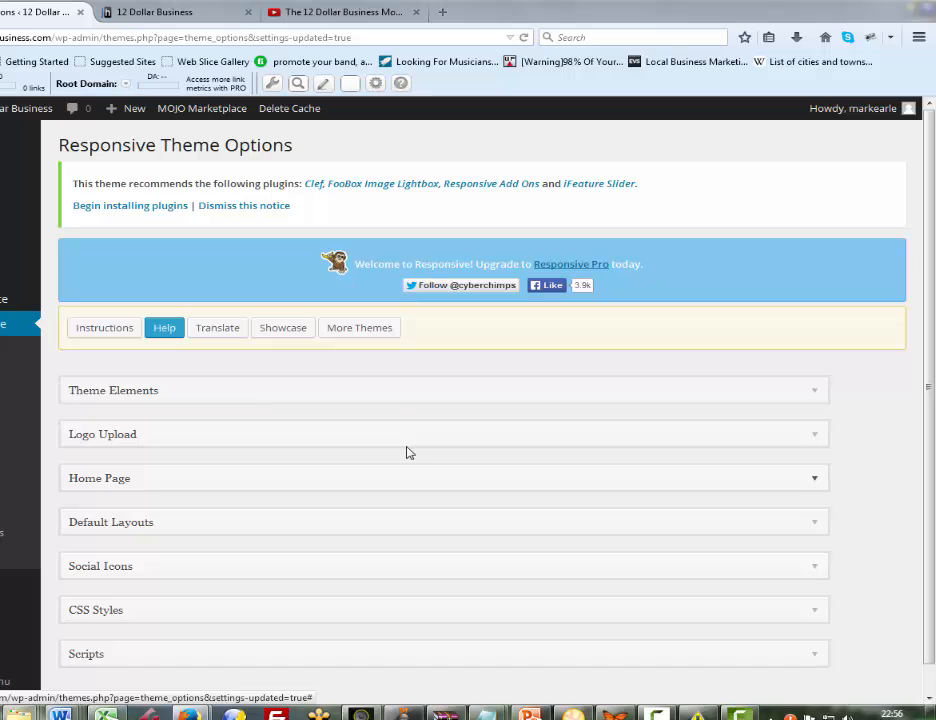
Reopen the Home Page options and cut the whole iframe code out of the Featured Content visual editor
click(408, 452)
scroll(408, 452, down, 3)
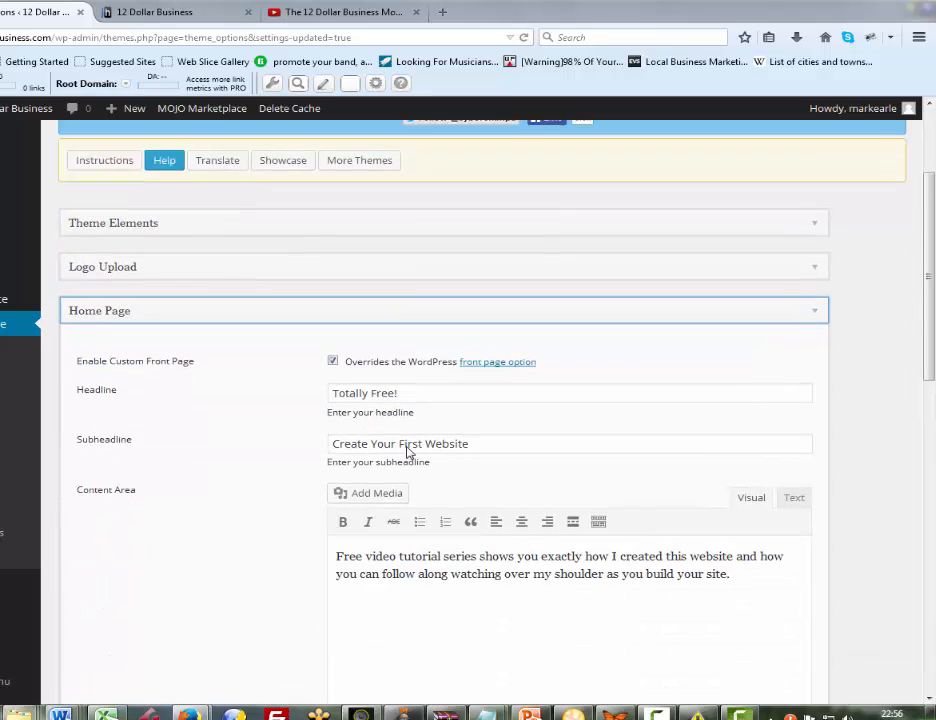
scroll(408, 452, down, 3)
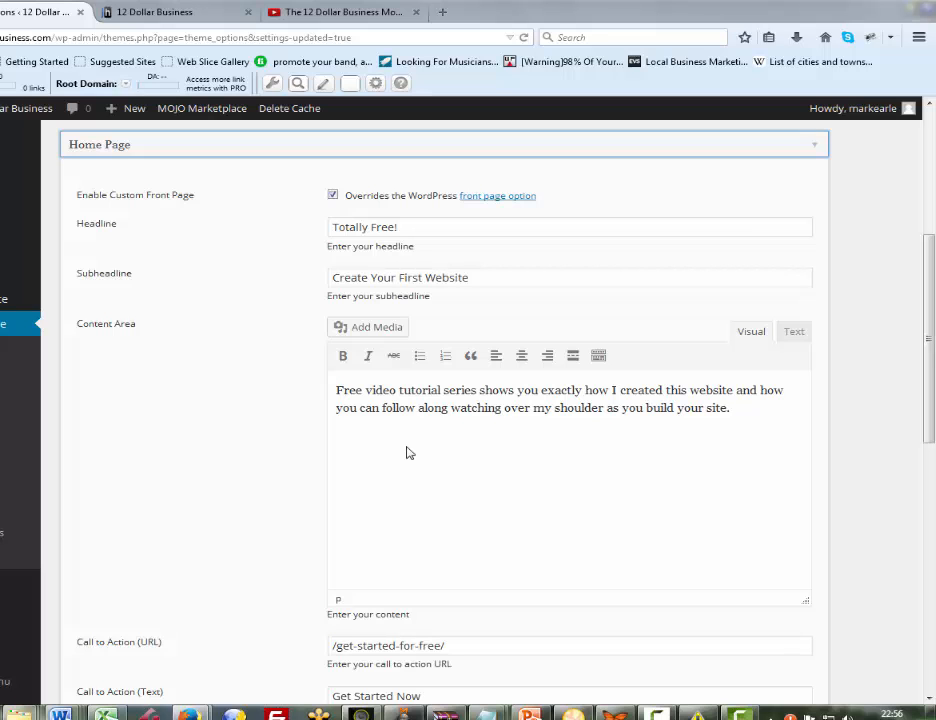
scroll(407, 453, down, 6)
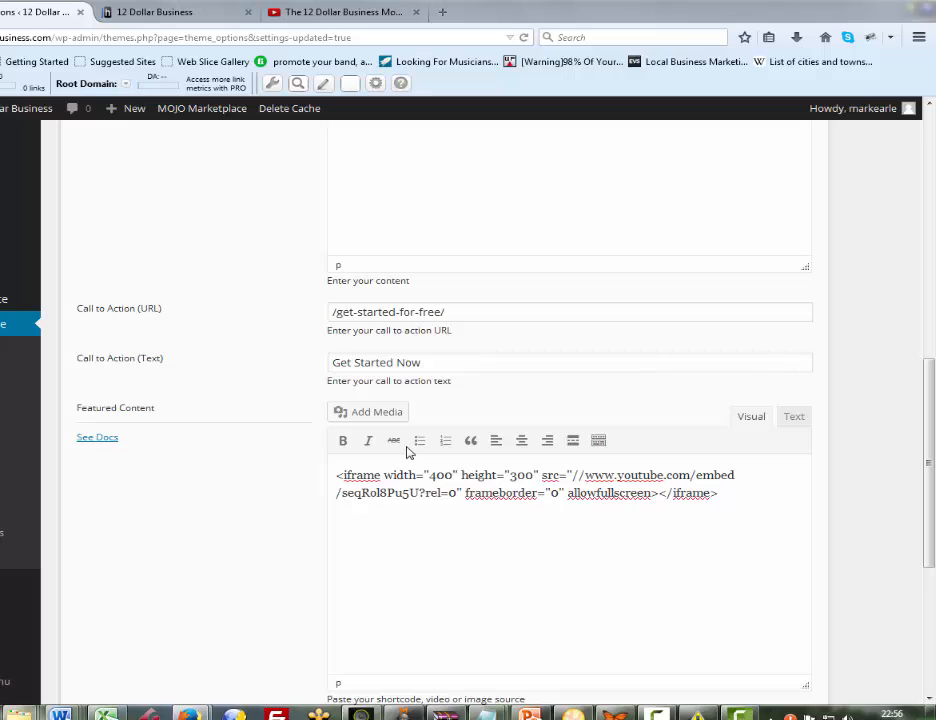
mouse_move(336, 475)
mouse_down()
mouse_move(728, 476)
mouse_move(719, 493)
mouse_up()
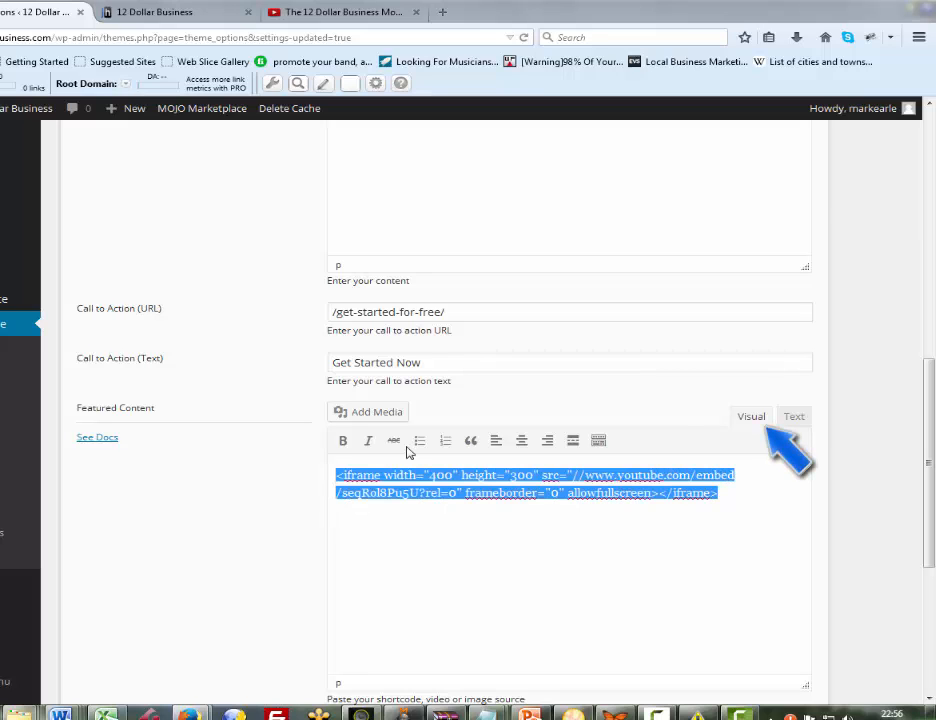
right_click(678, 487)
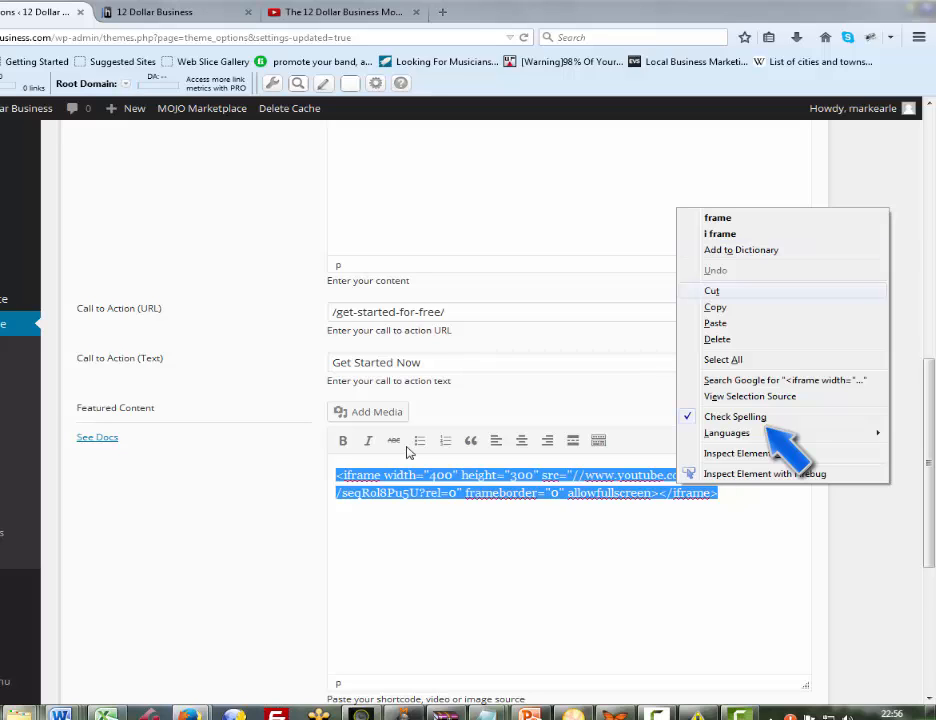
click(712, 291)
Paste the iframe embed code into the Featured Content in text mode and save the theme options
click(794, 416)
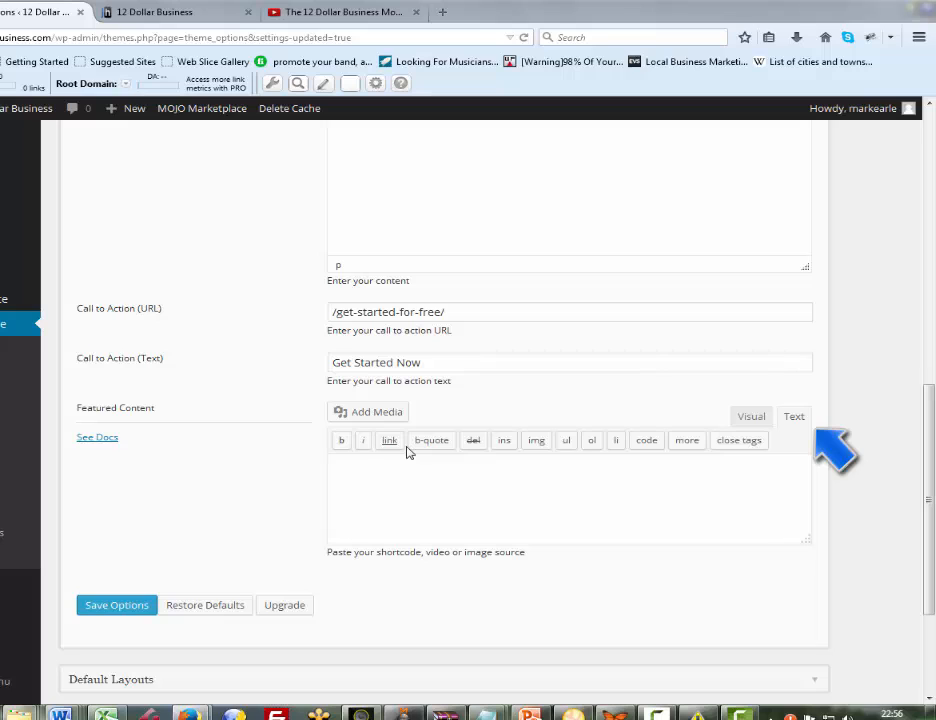
right_click(375, 468)
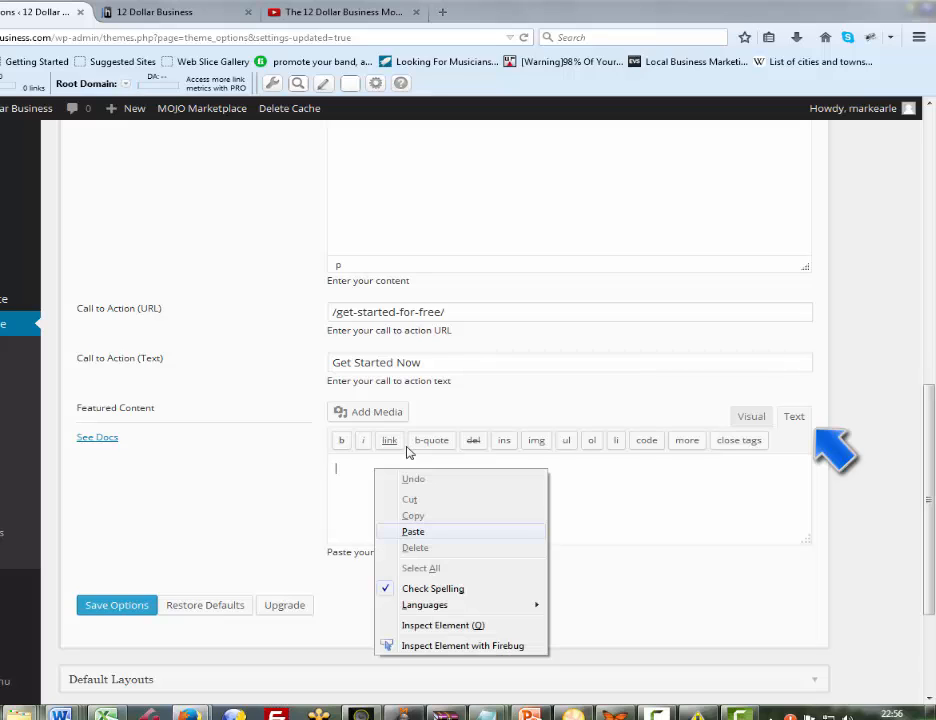
key(Return)
key(Tab)
key(Return)
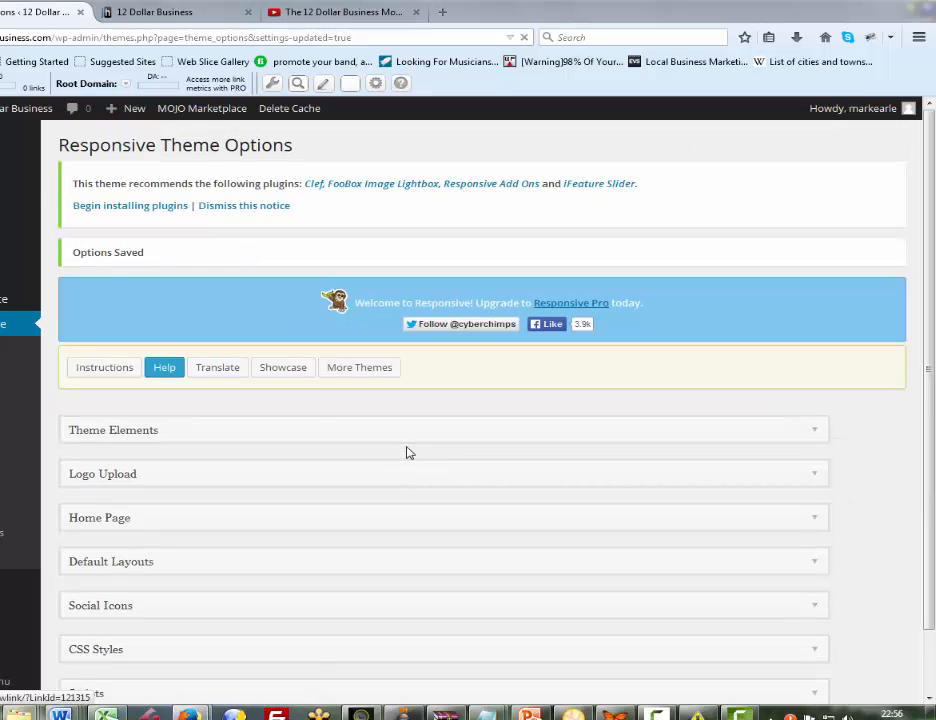
Reload the live home page and check the featured area and the home widget boxes below it
key(ctrl+Tab)
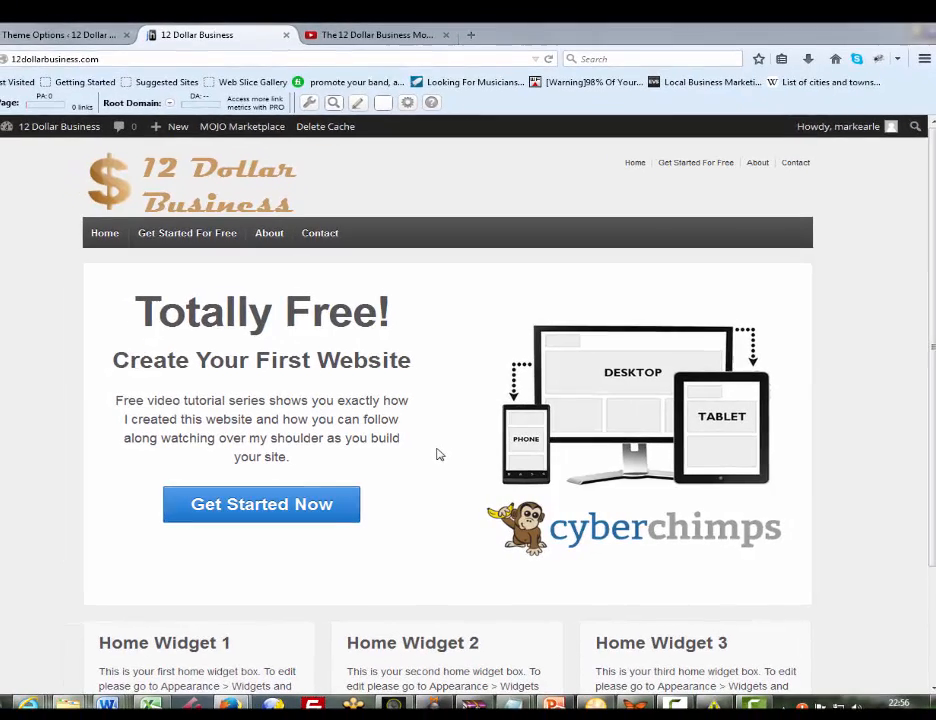
key(F5)
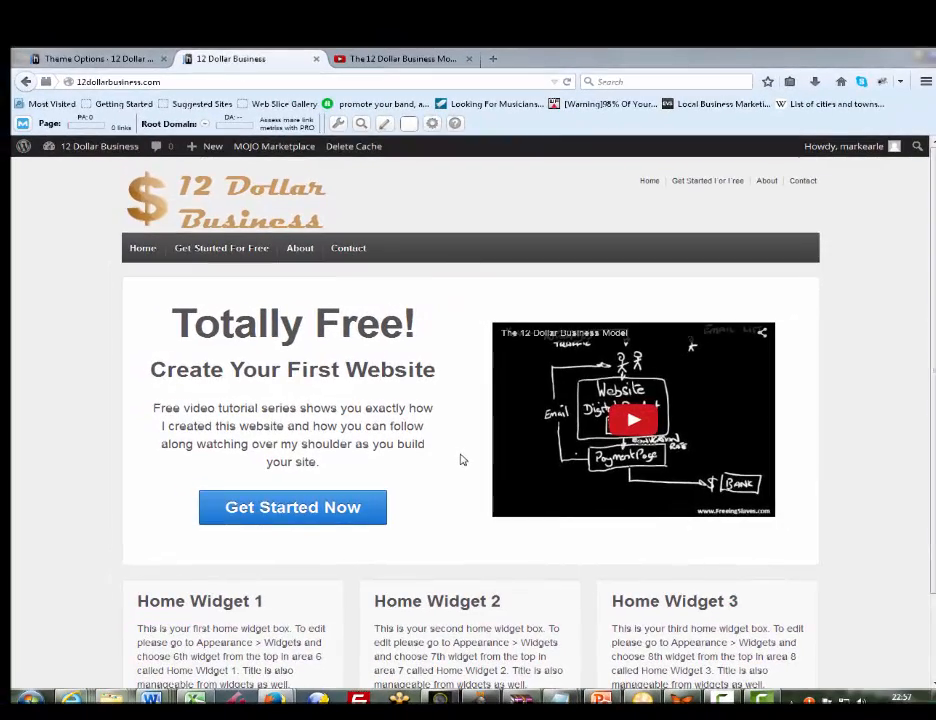
scroll(462, 460, down, 2)
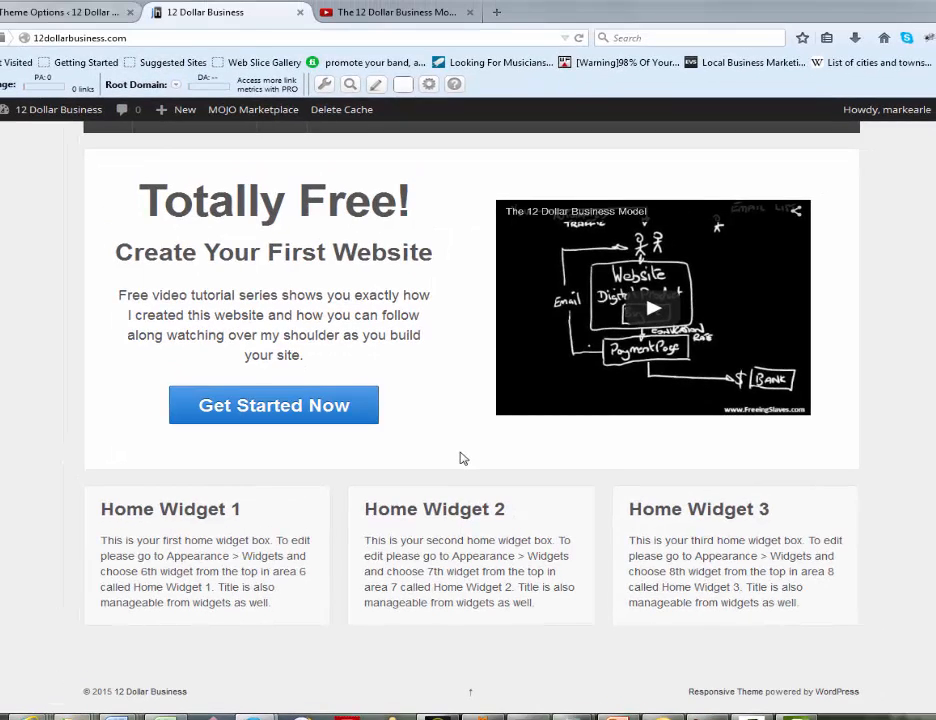
Return to the WordPress dashboard, open the Widgets page and look over the available widgets and widget areas
click(44, 12)
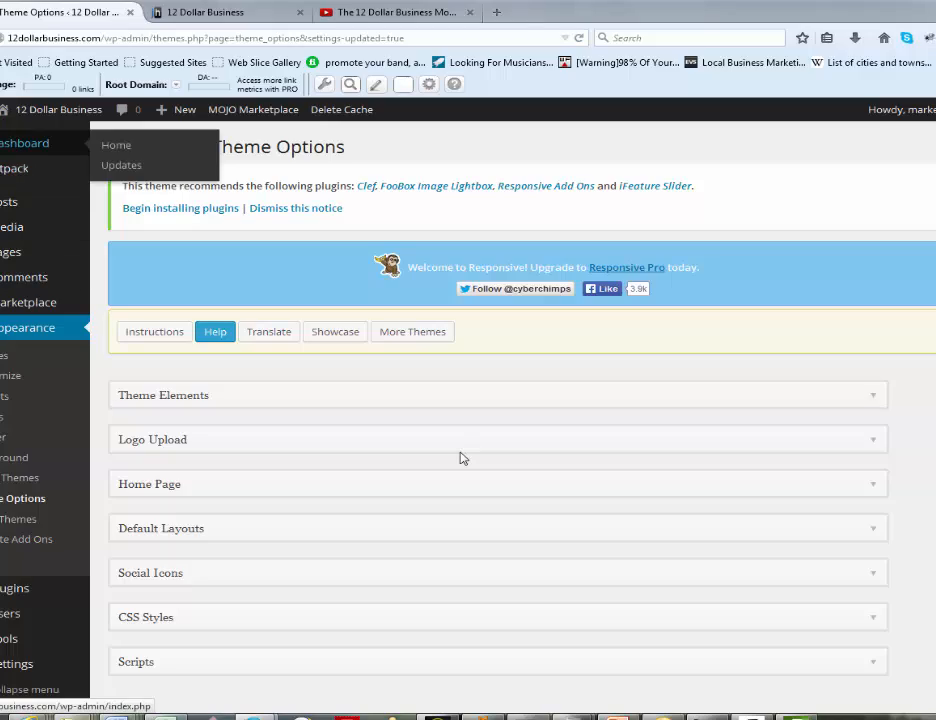
click(26, 143)
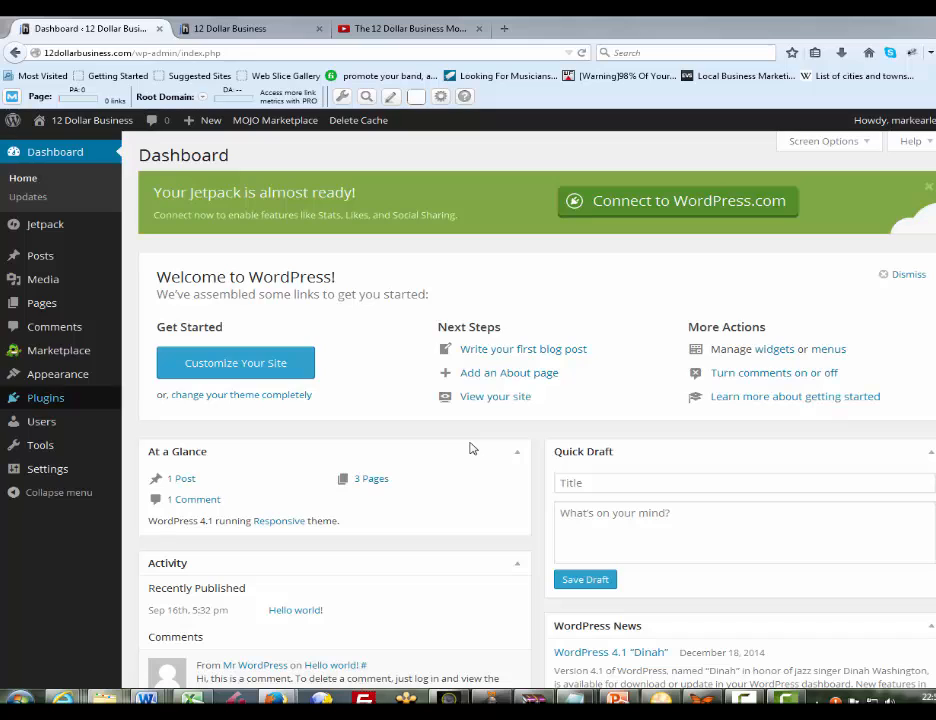
mouse_move(57, 374)
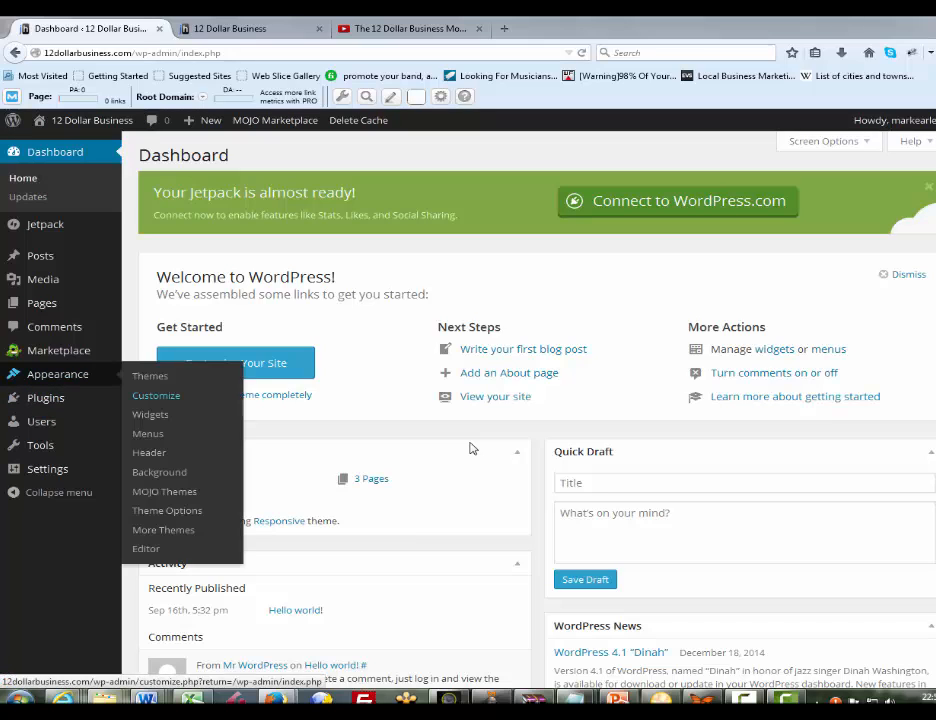
click(150, 414)
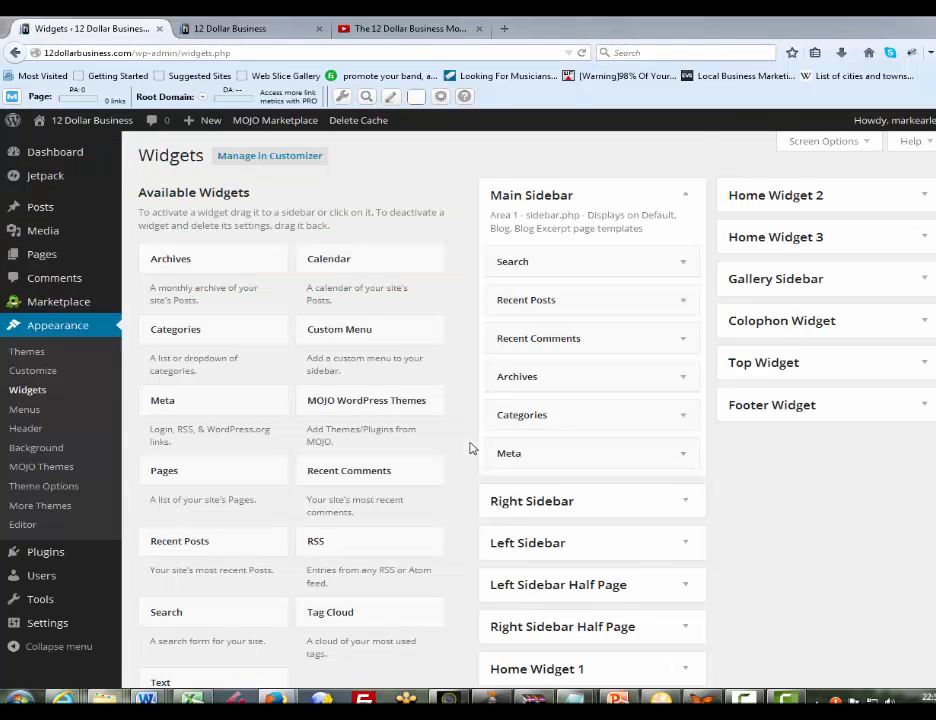
scroll(472, 448, down, 2)
scroll(472, 448, up, 2)
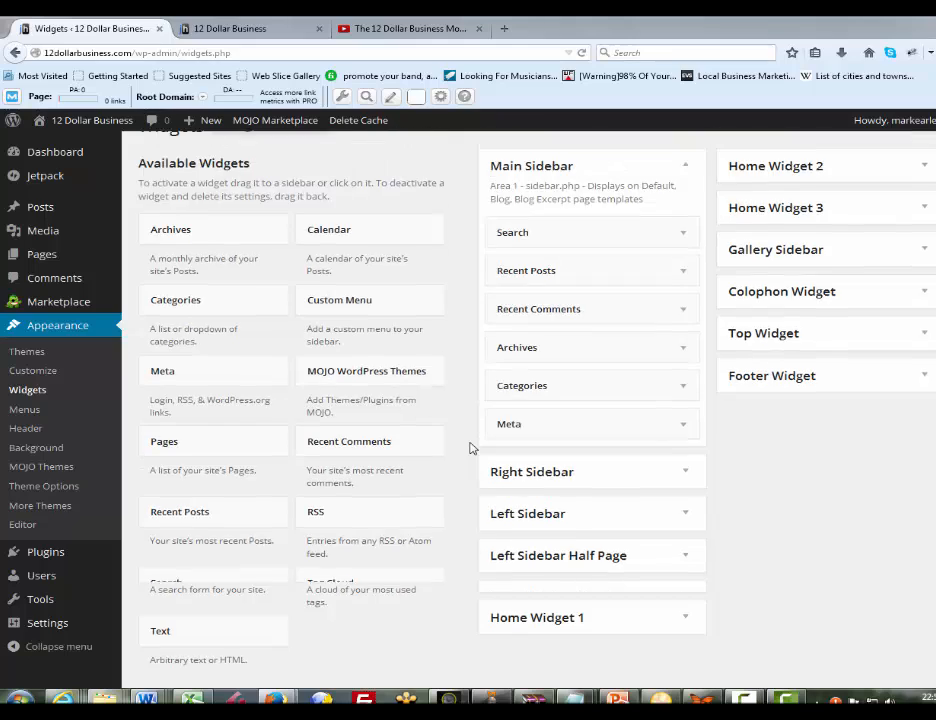
scroll(472, 448, down, 2)
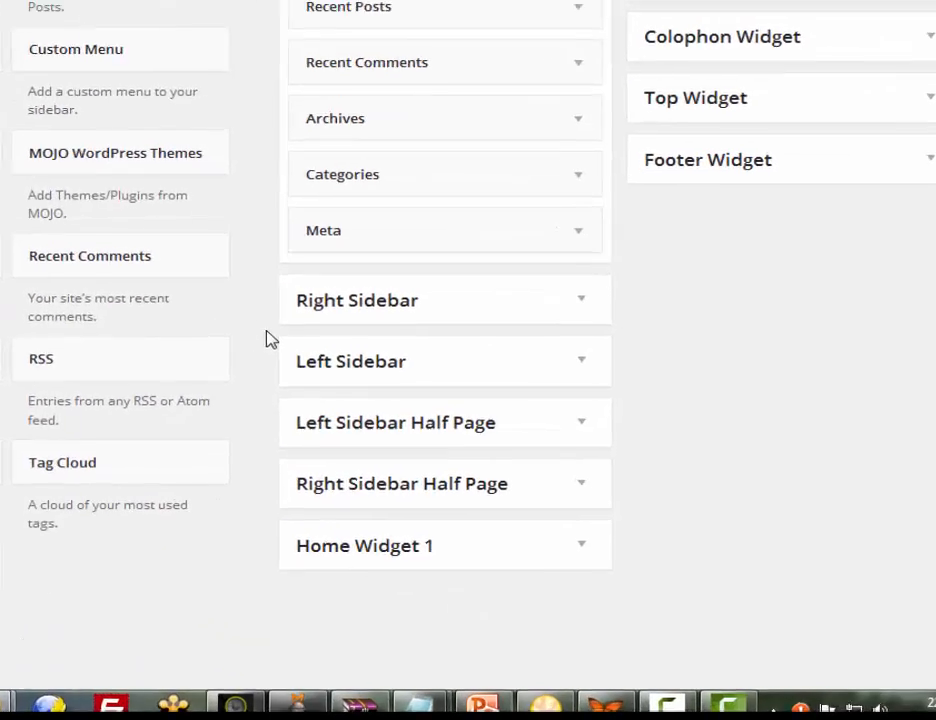
scroll(472, 448, up, 2)
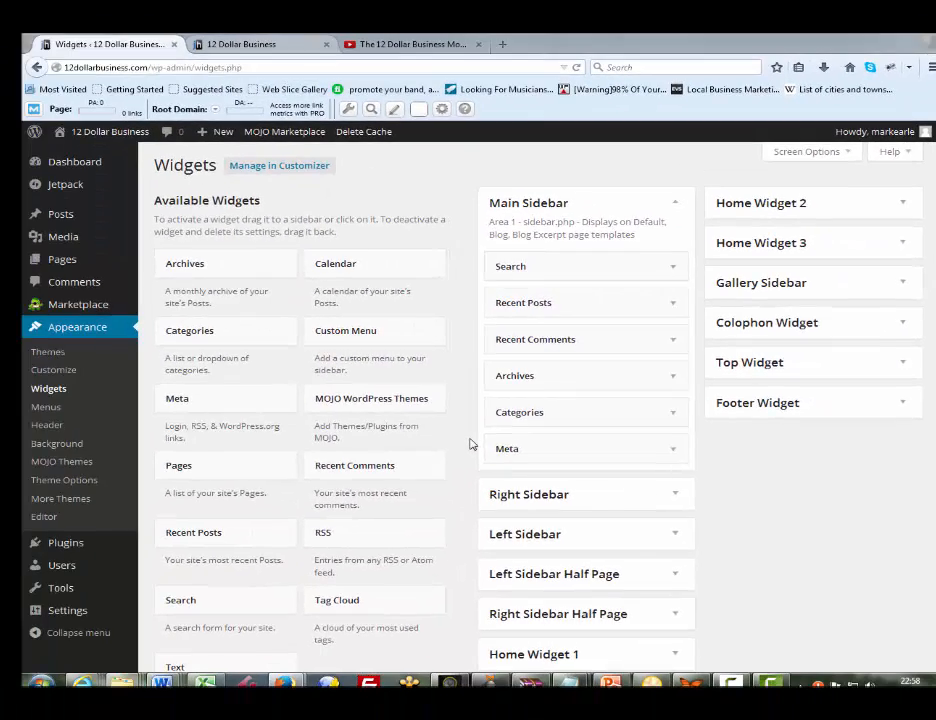
Compare the live home page's widget boxes with the widget areas, and expand the Home Widget 1 area
key(ctrl+Tab)
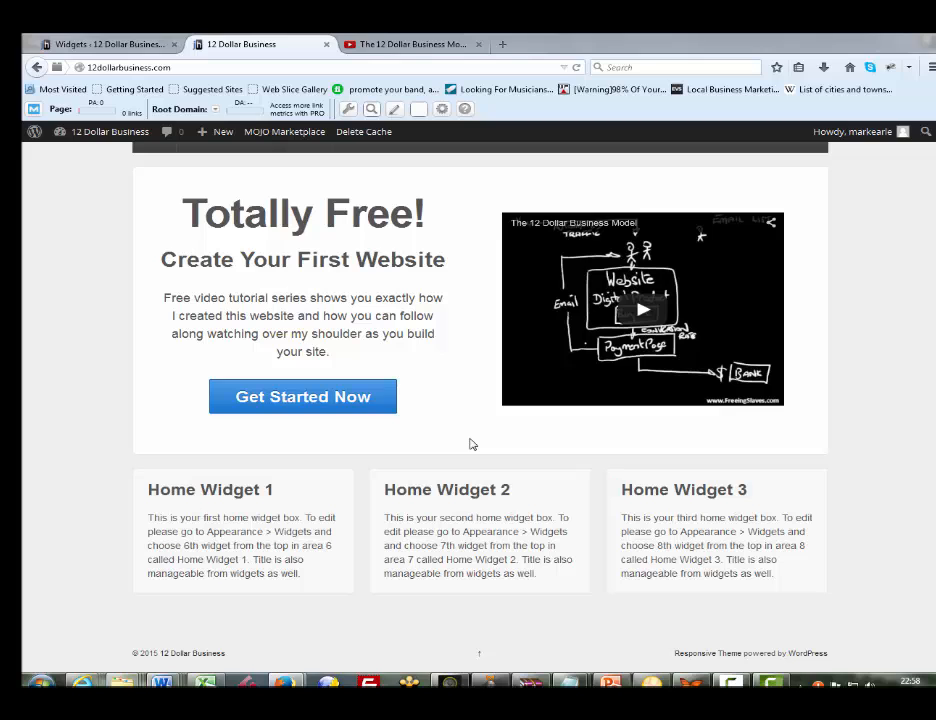
key(ctrl+shift+Tab)
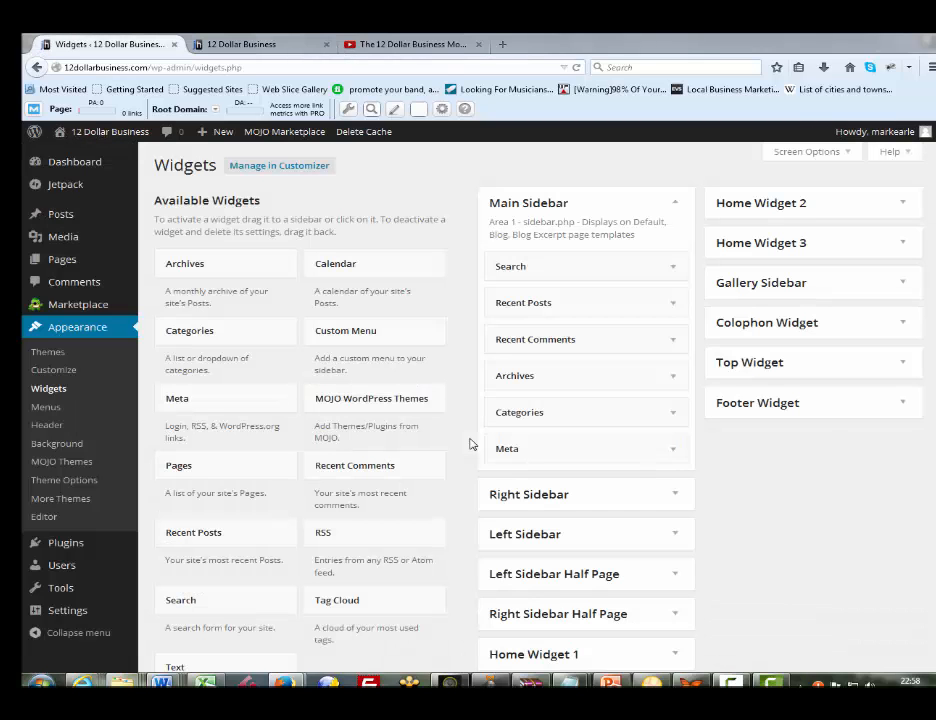
scroll(472, 444, down, 3)
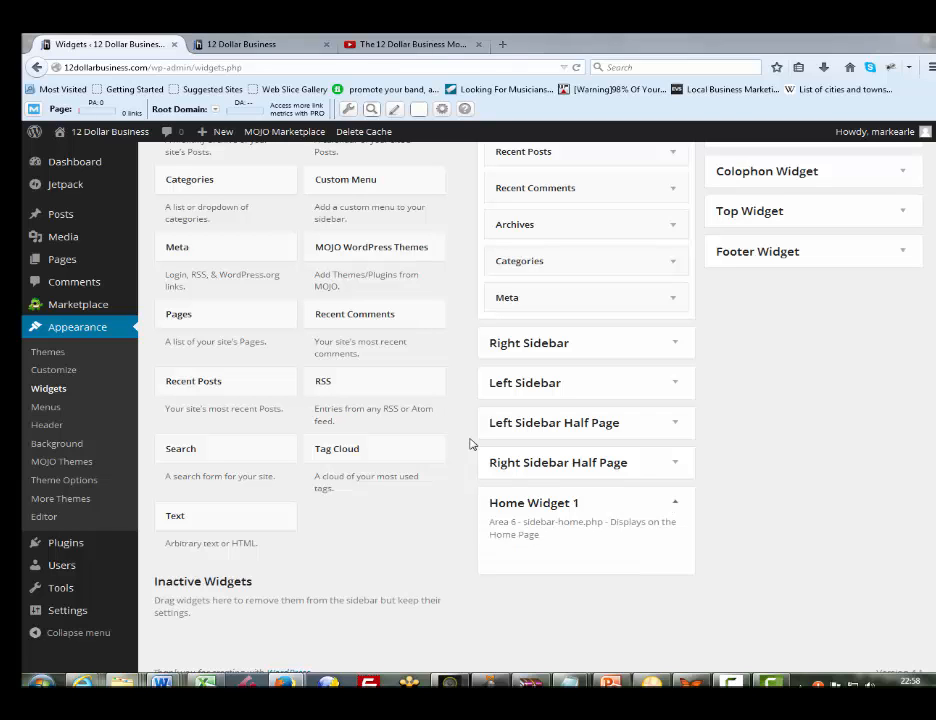
scroll(472, 444, up, 3)
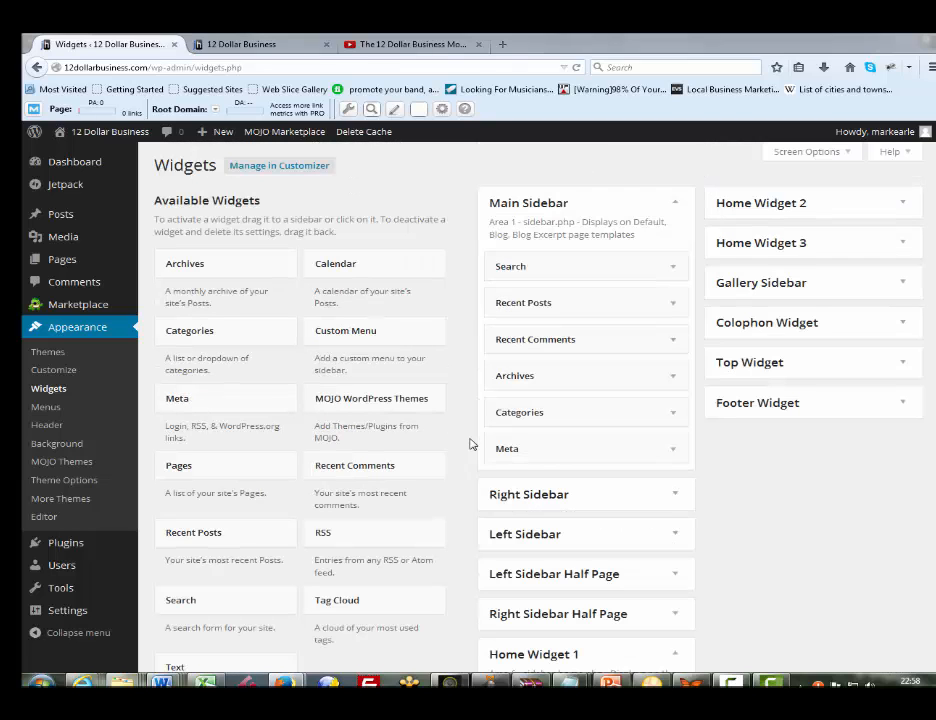
scroll(472, 444, down, 3)
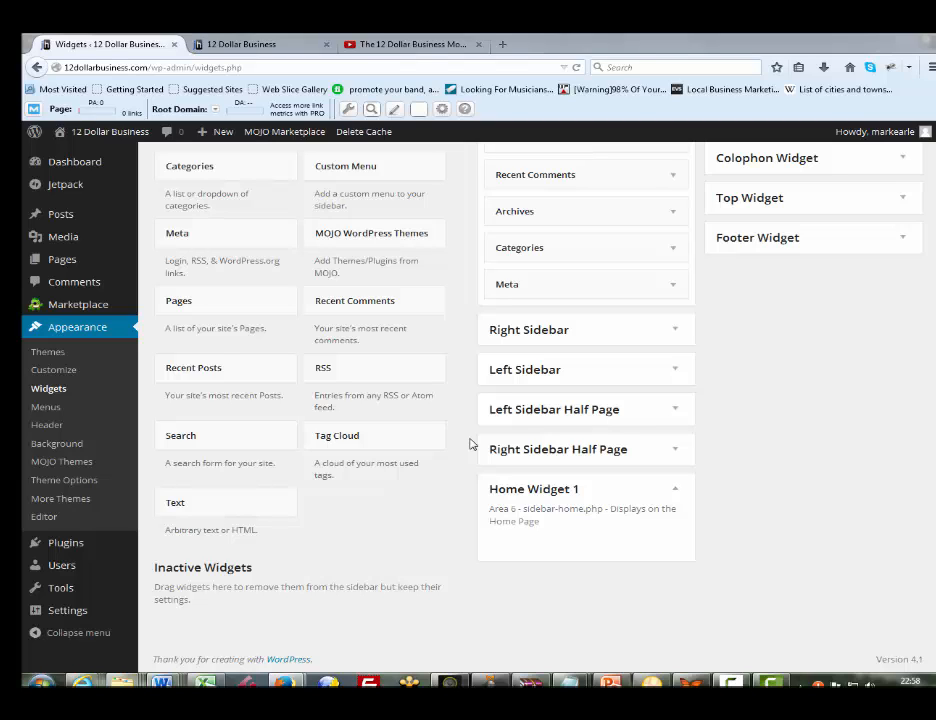
scroll(472, 444, up, 3)
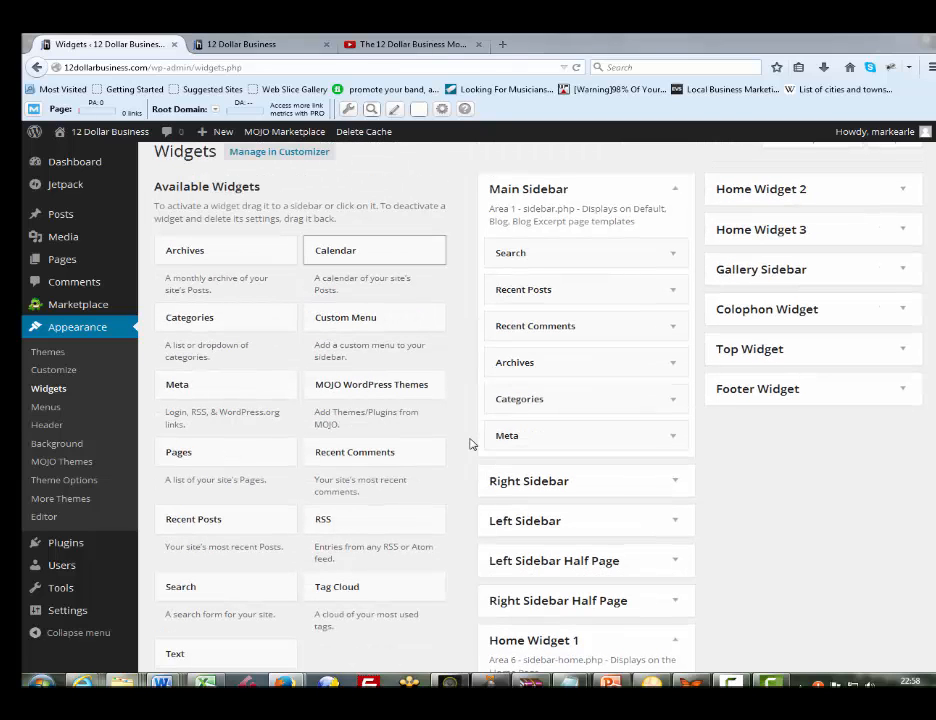
Add the Calendar widget to the Home Widget 1 area and reload the live home page to check it
mouse_move(375, 250)
mouse_down()
mouse_move(434, 558)
mouse_move(538, 652)
mouse_up()
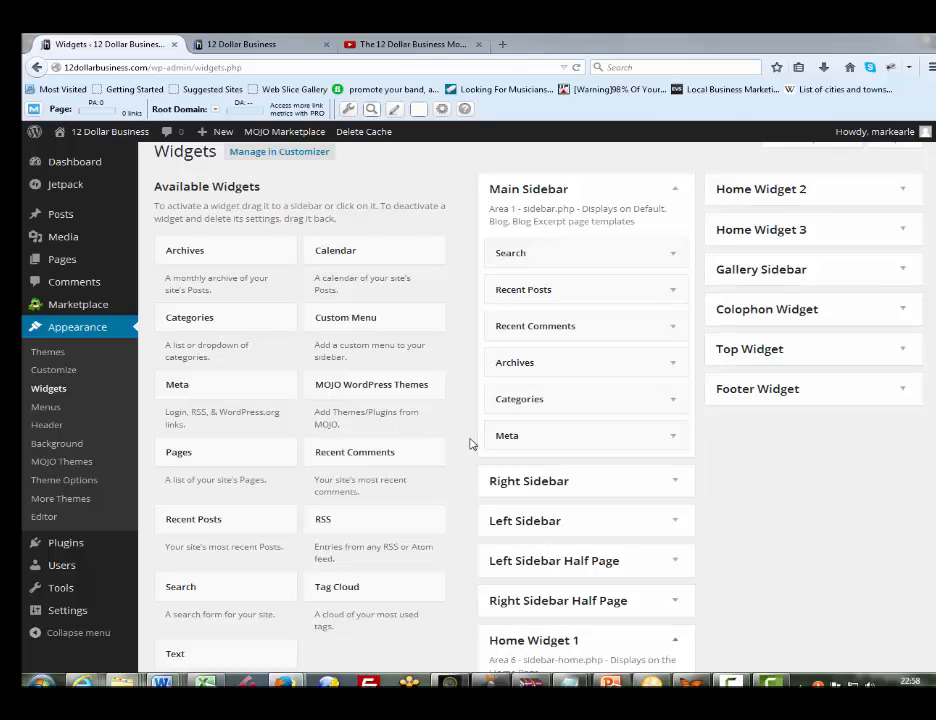
scroll(472, 443, down, 3)
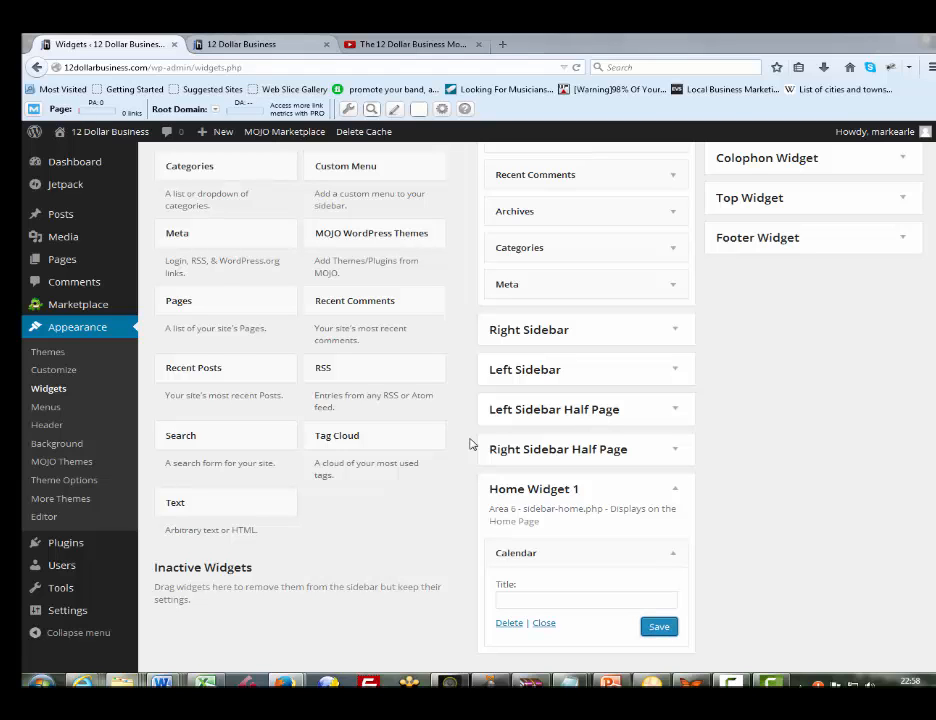
key(ctrl+Tab)
key(F5)
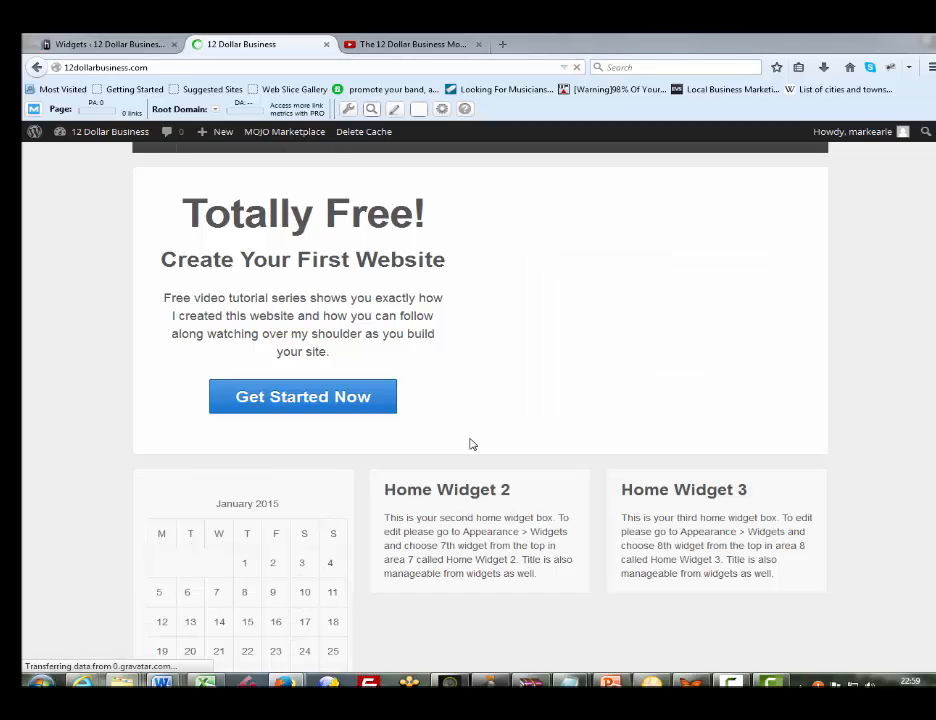
scroll(472, 444, down, 1)
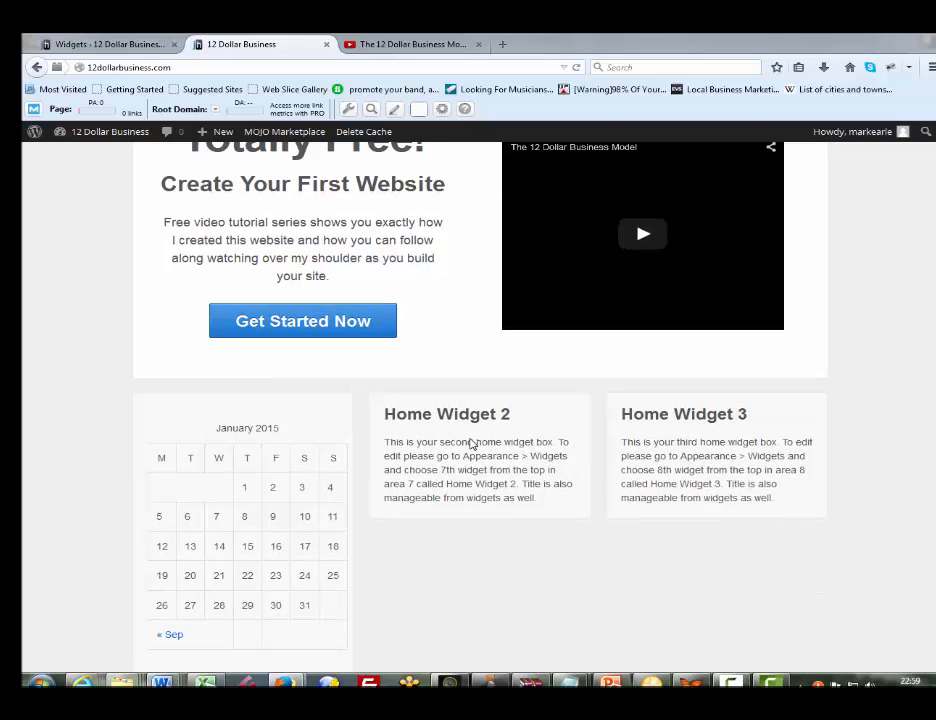
Return to the Widgets page and remove the Calendar widget from the Home Widget 1 area
key(ctrl+shift+Tab)
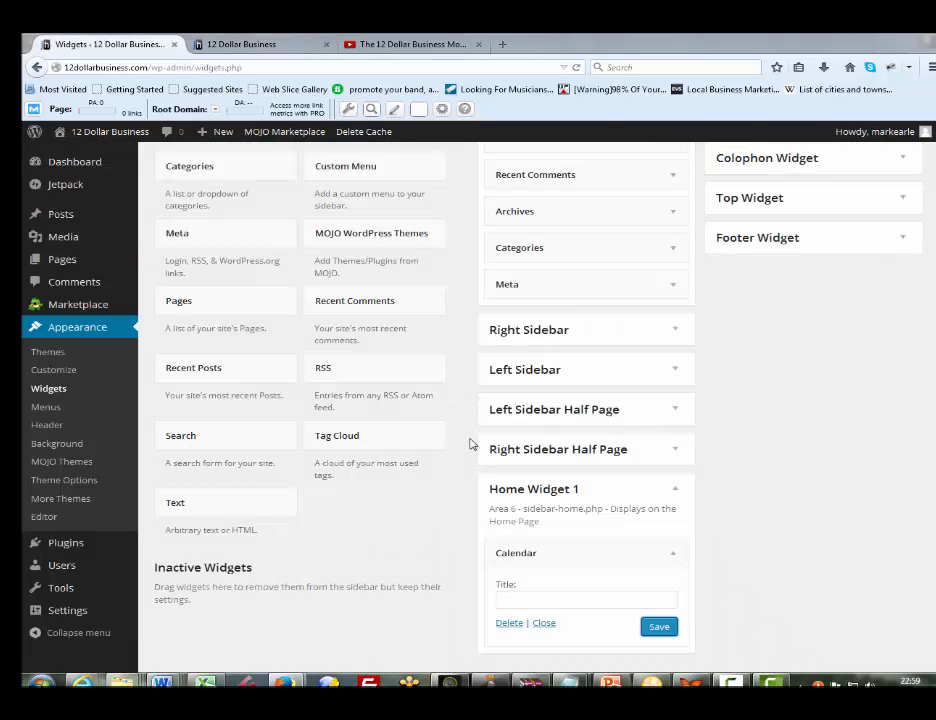
drag(570, 553, 277, 404)
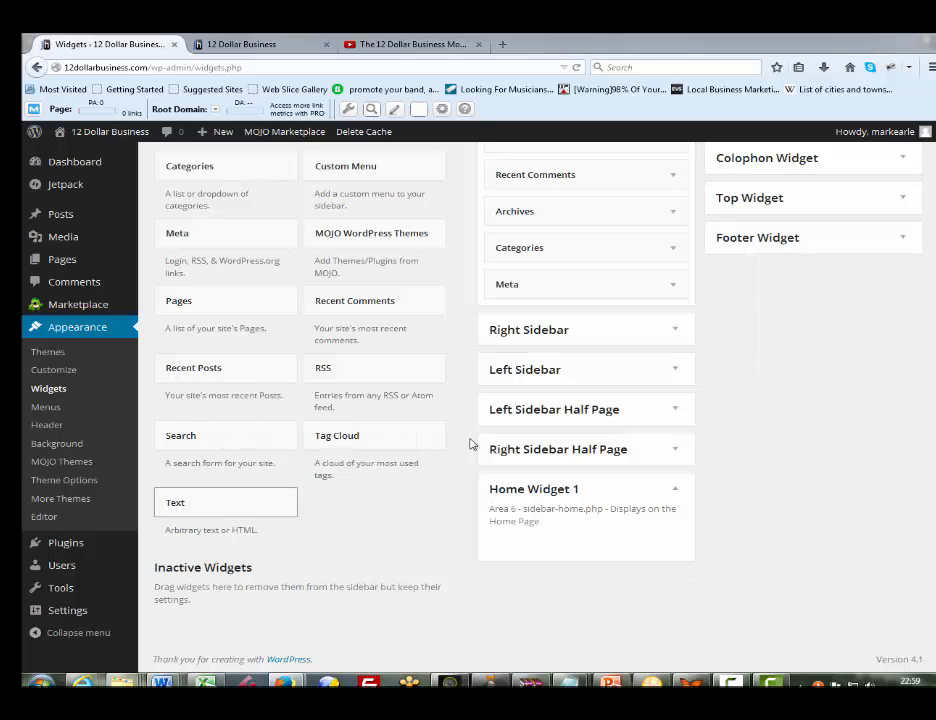
Try to add a Text widget to the Home Widget 1 area
scroll(470, 443, up, 2)
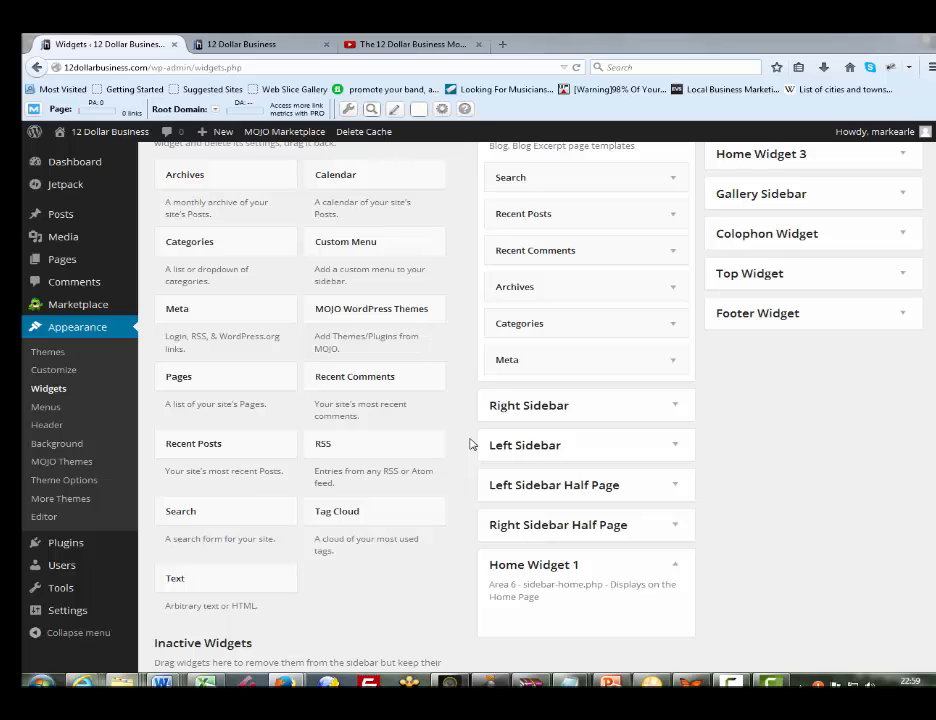
drag(200, 585, 565, 600)
scroll(472, 444, down, 5)
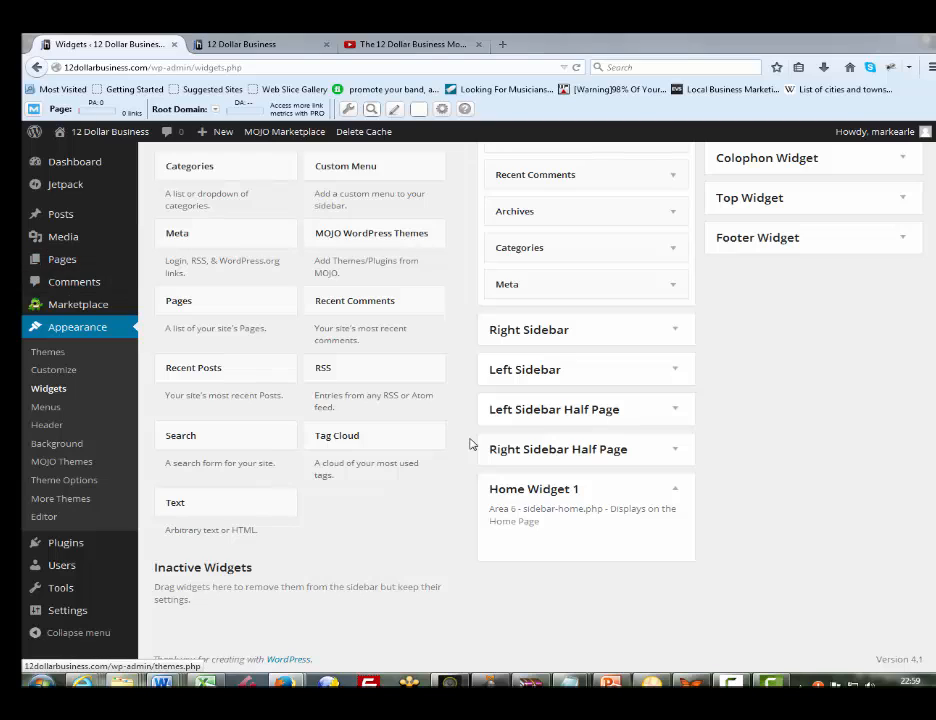
Open the page for adding plugins and search the plugin directory for "black studio"
click(66, 543)
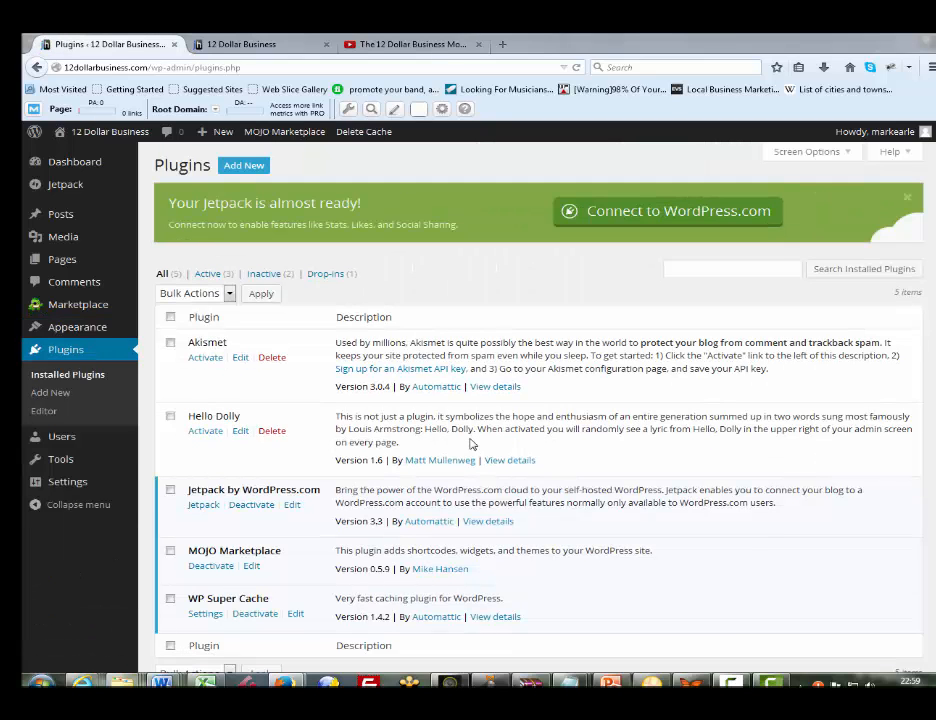
click(244, 166)
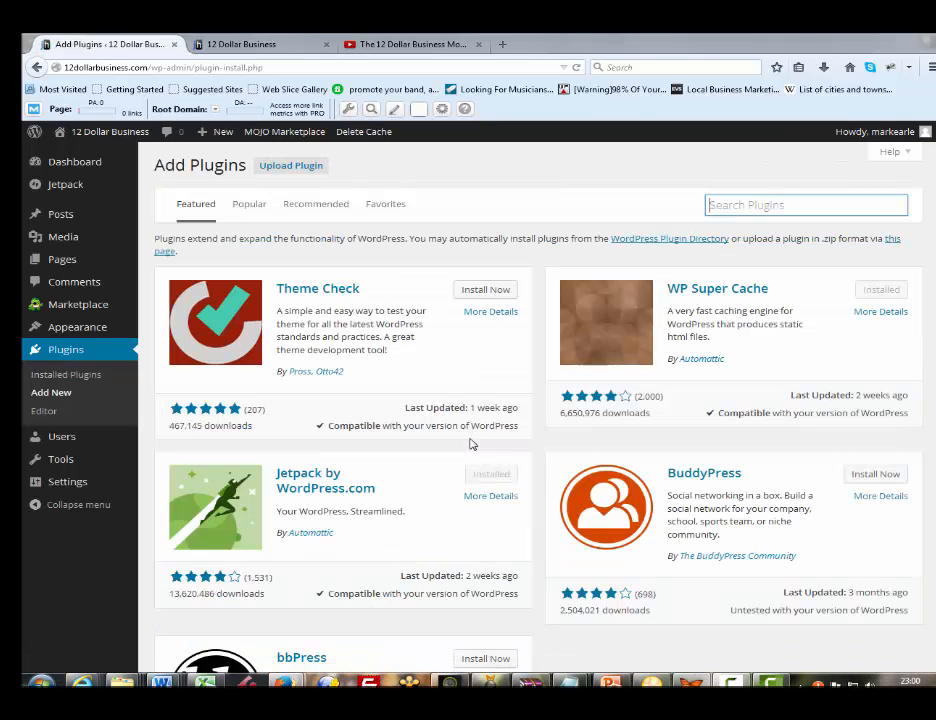
text(black)
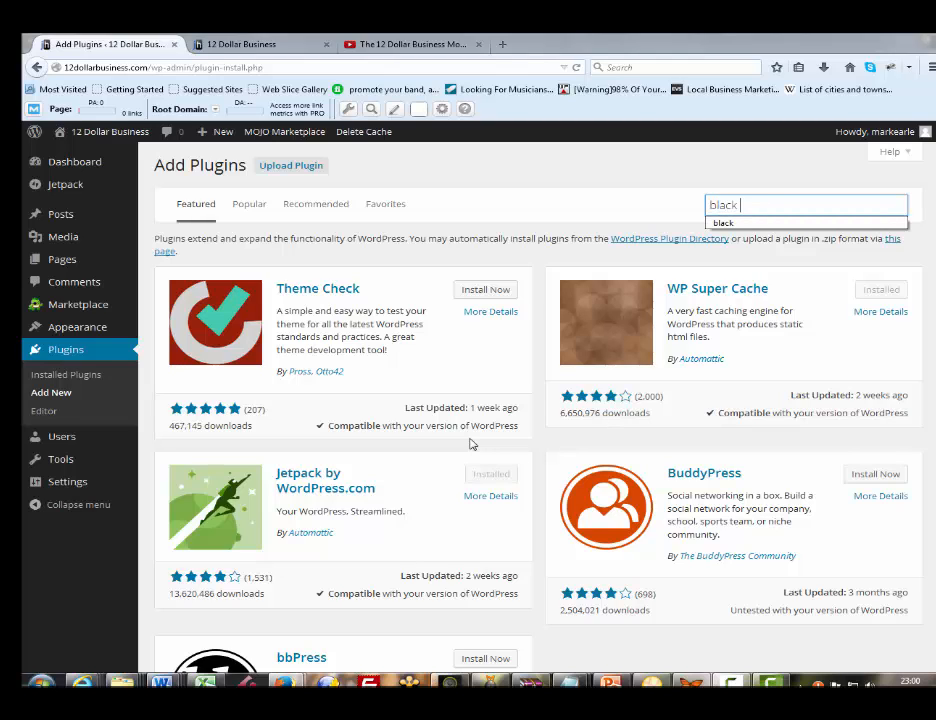
text( st)
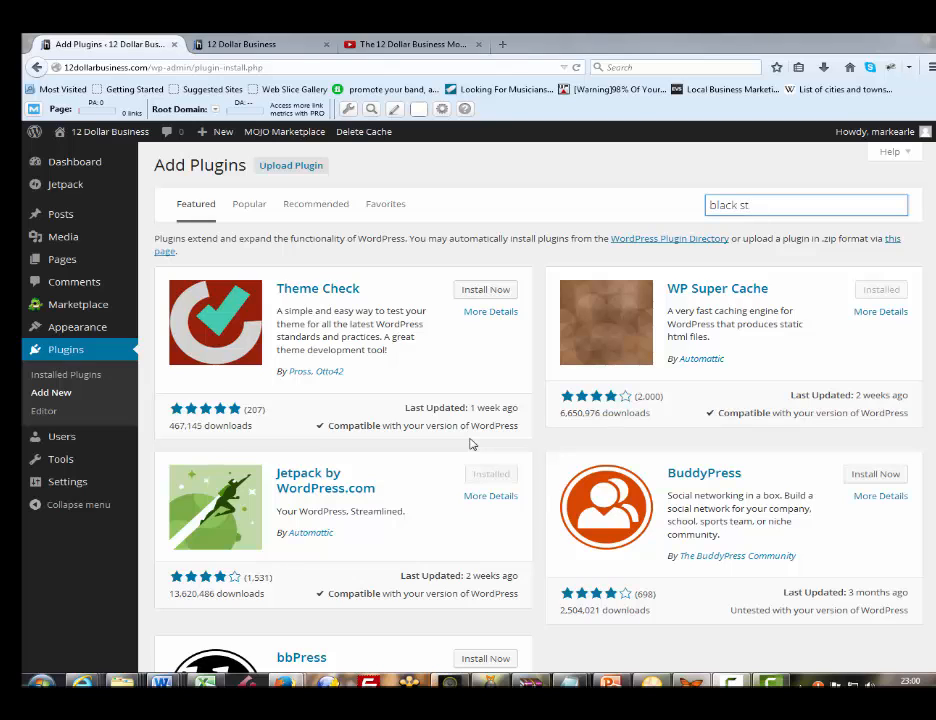
text(udio)
key(Return)
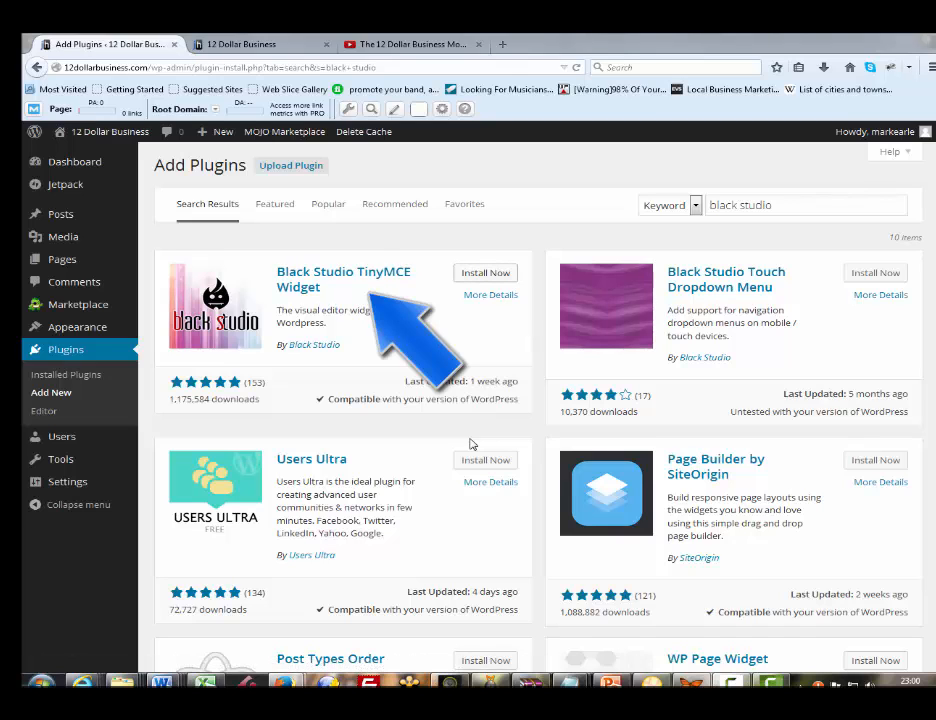
Install the Black Studio TinyMCE Widget plugin and activate it
click(485, 272)
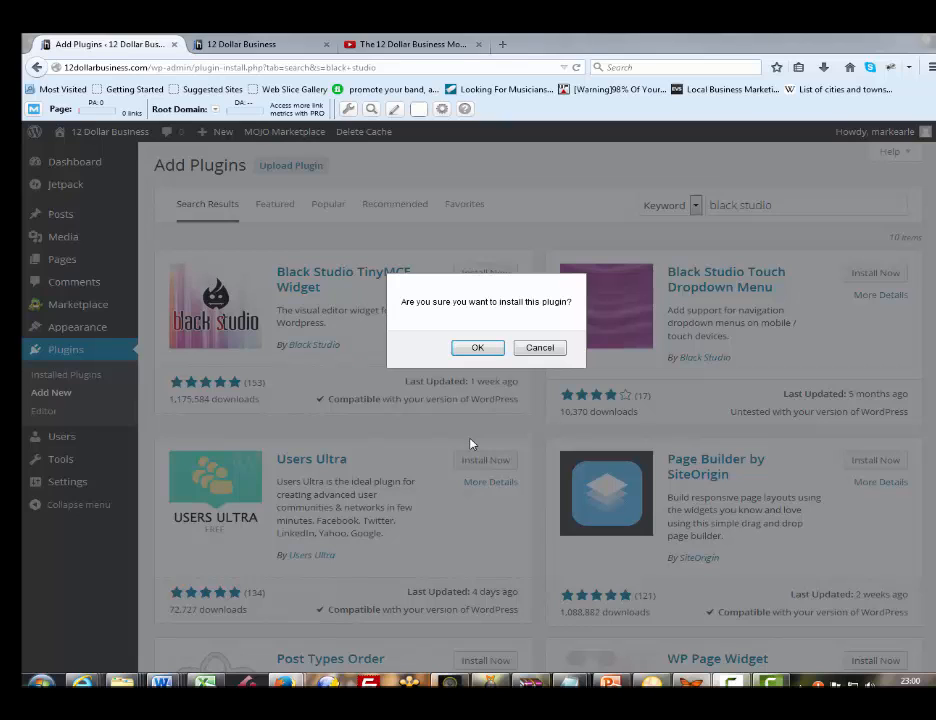
key(Return)
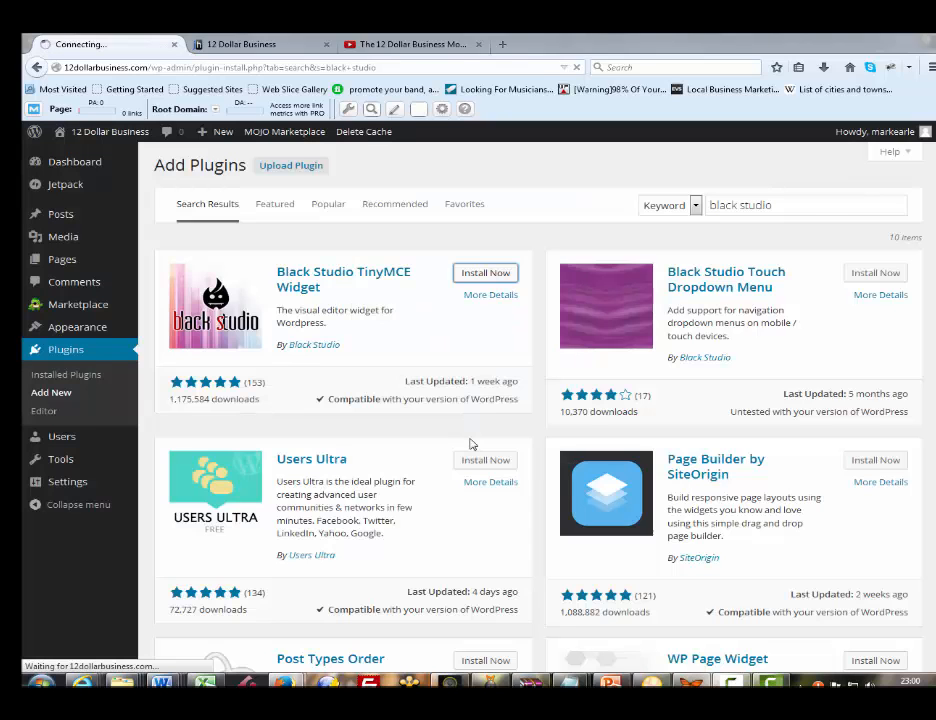
key(Return)
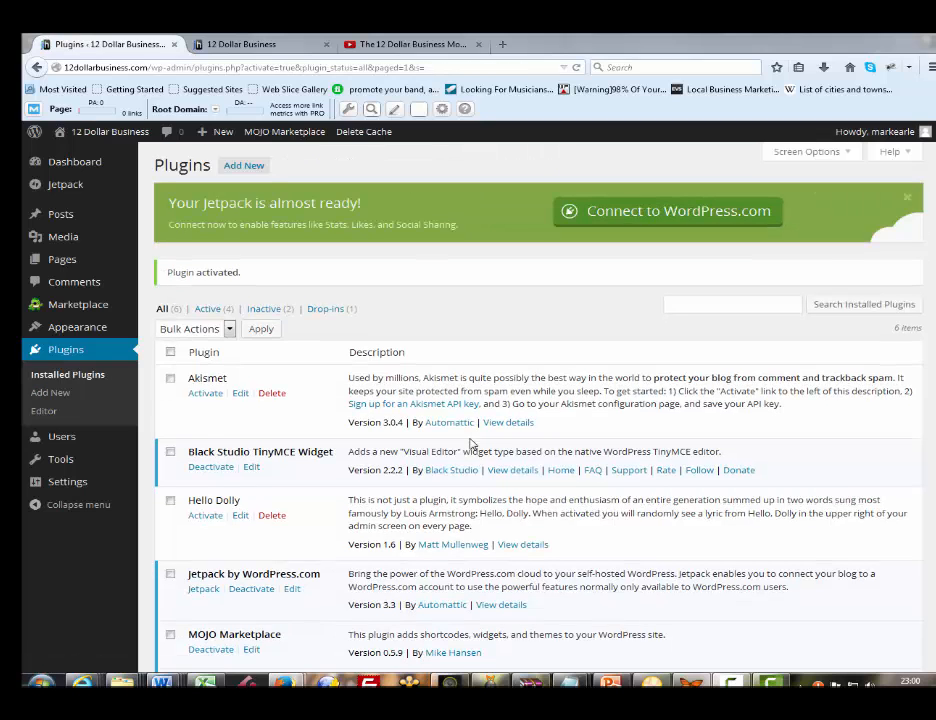
Go back to the Widgets page under the site's appearance settings
key(Tab)
key(Tab)
key(Tab)
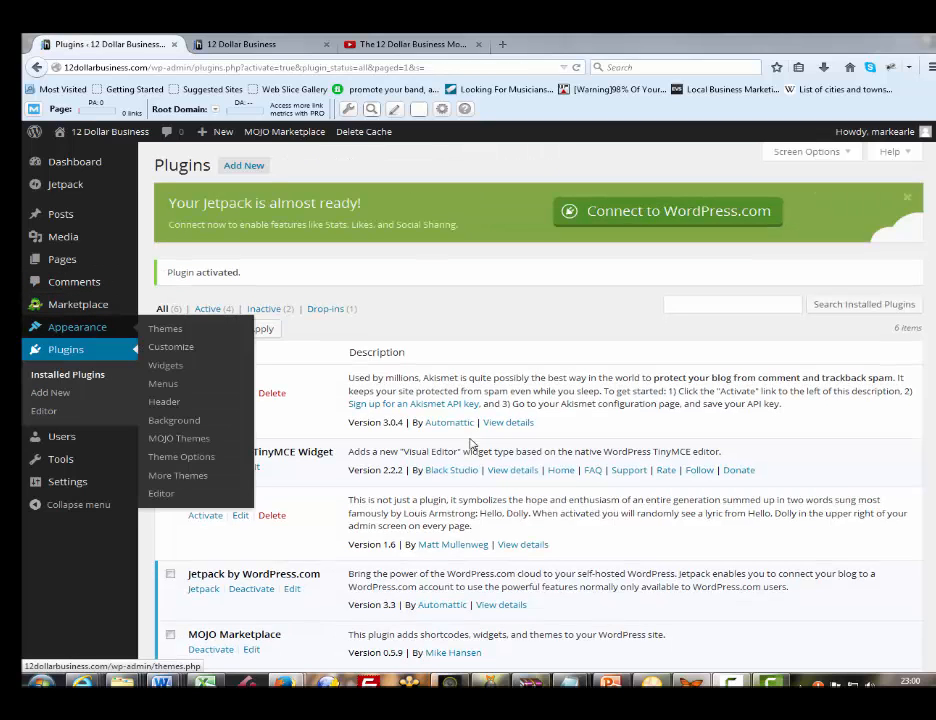
key(Tab)
key(Tab)
click(165, 365)
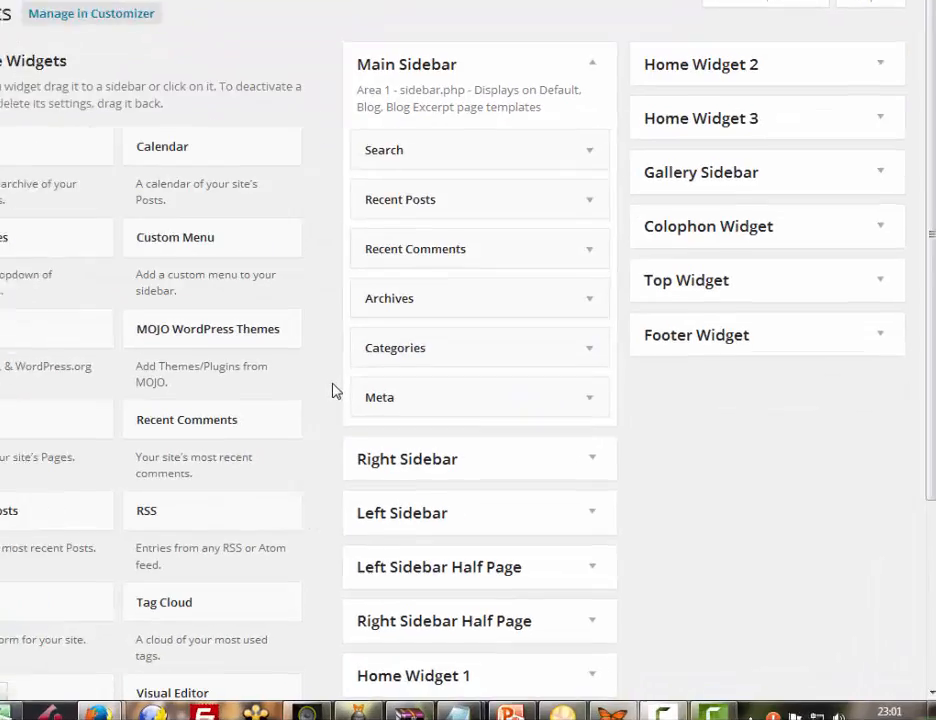
Dismiss the Black Studio TinyMCE Widget notice and add a Visual Editor widget to the Home Widget 1 area
scroll(277, 368, down, 2)
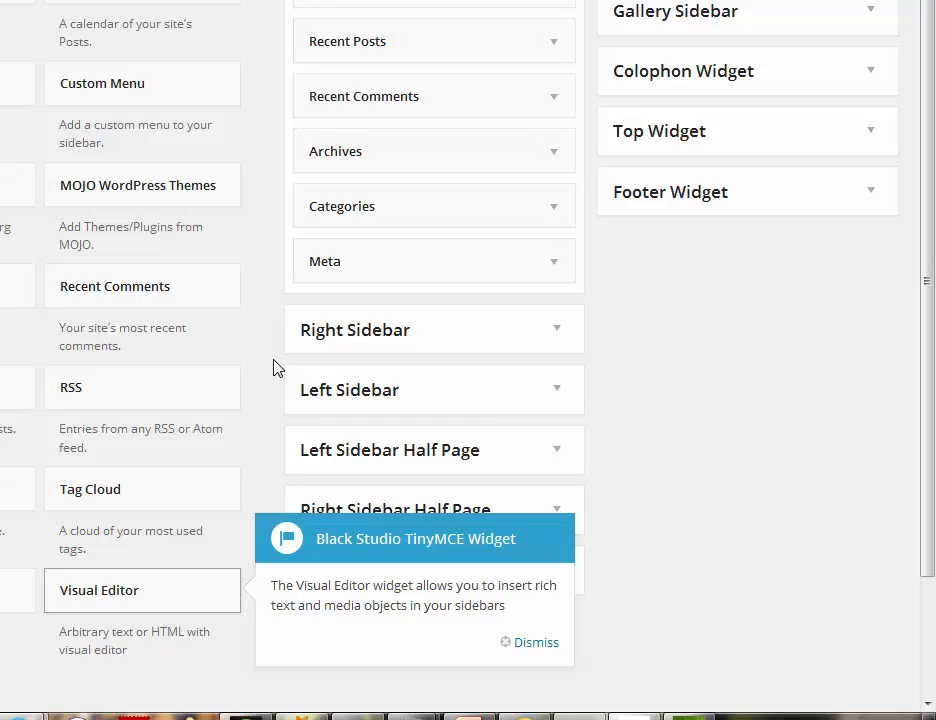
click(536, 643)
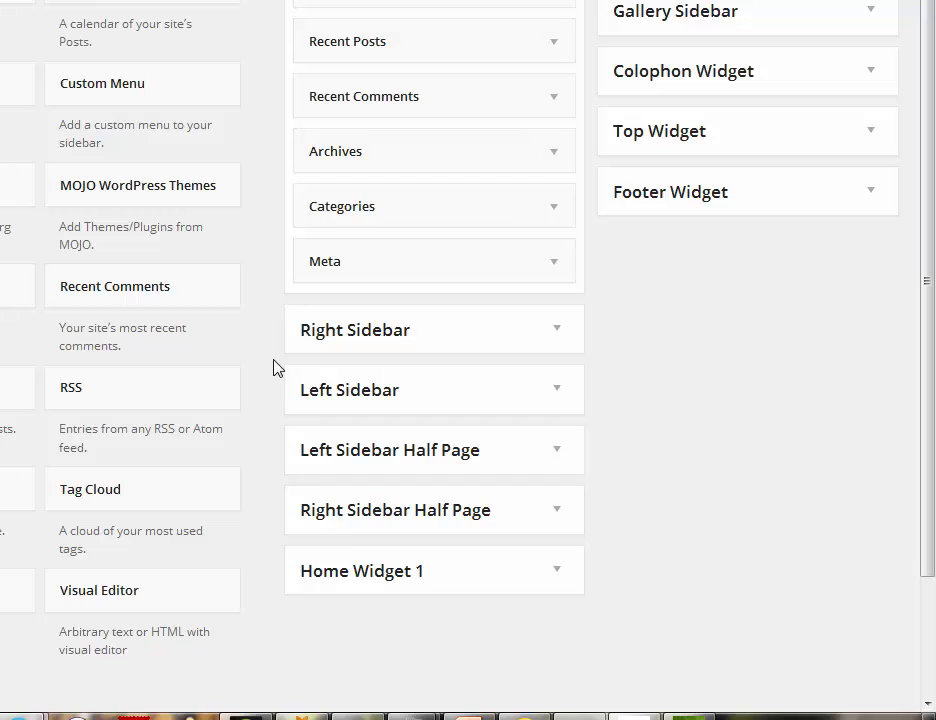
drag(142, 591, 304, 591)
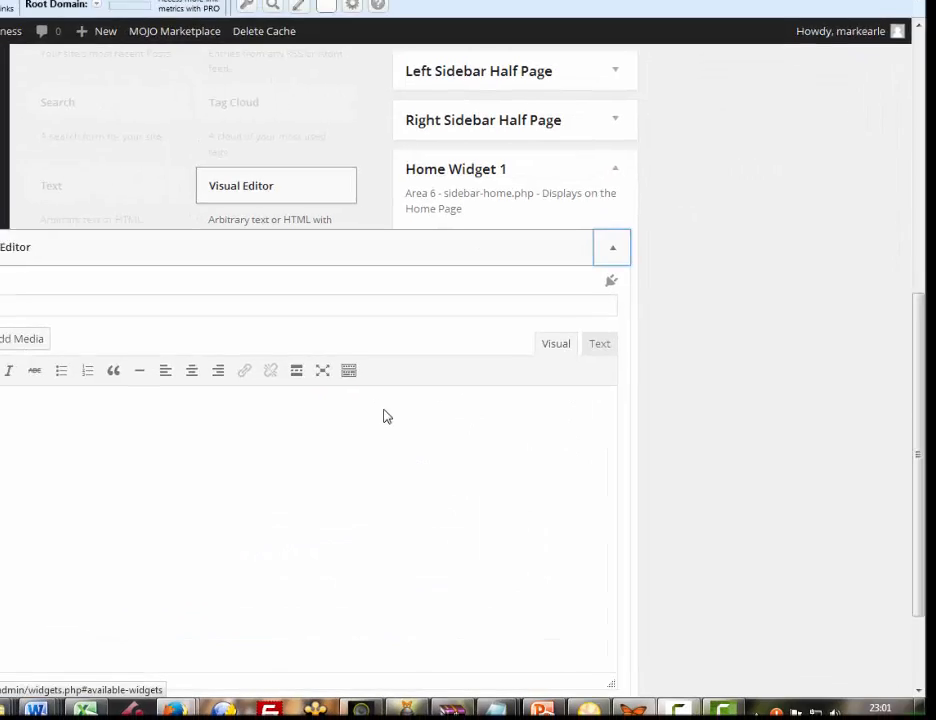
scroll(387, 416, down, 2)
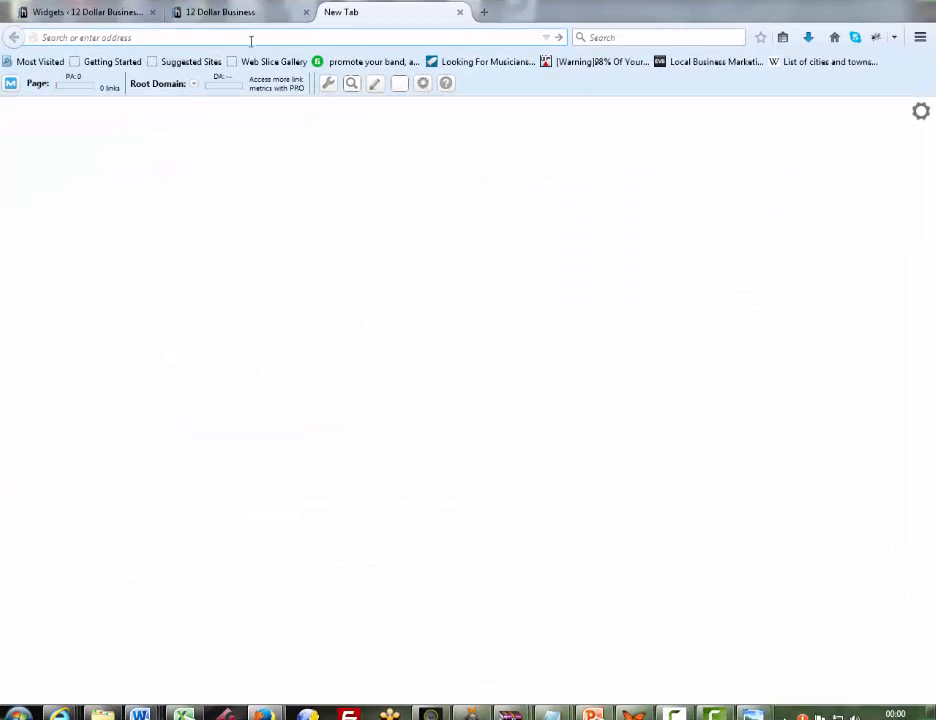
Open dryicons.com in the new browser tab and search its vectors and icons for "socialize"
text(dryicons.com/)
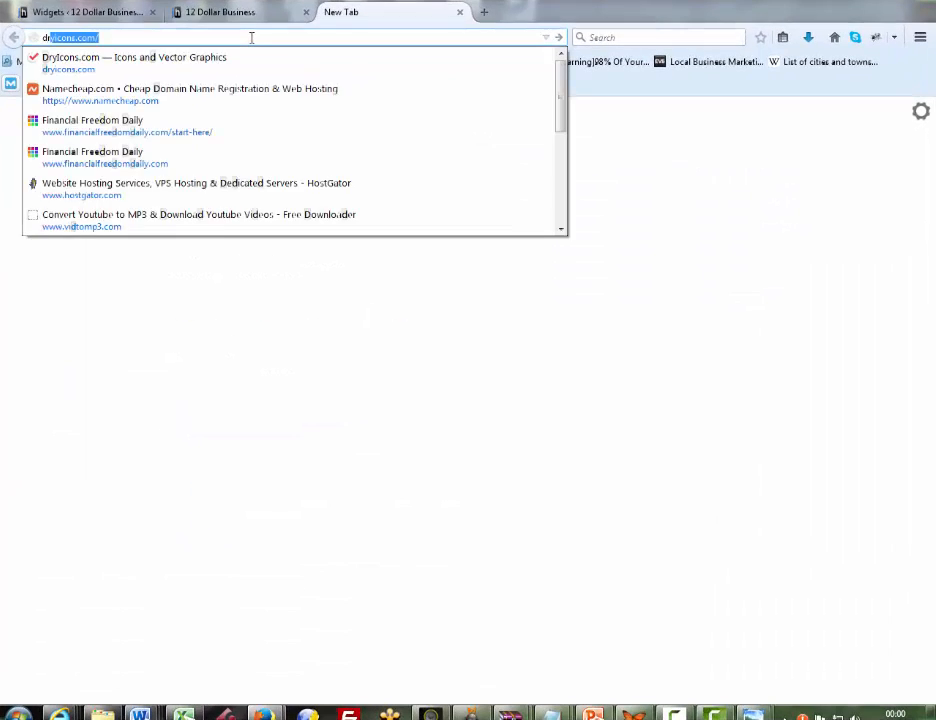
key(Down)
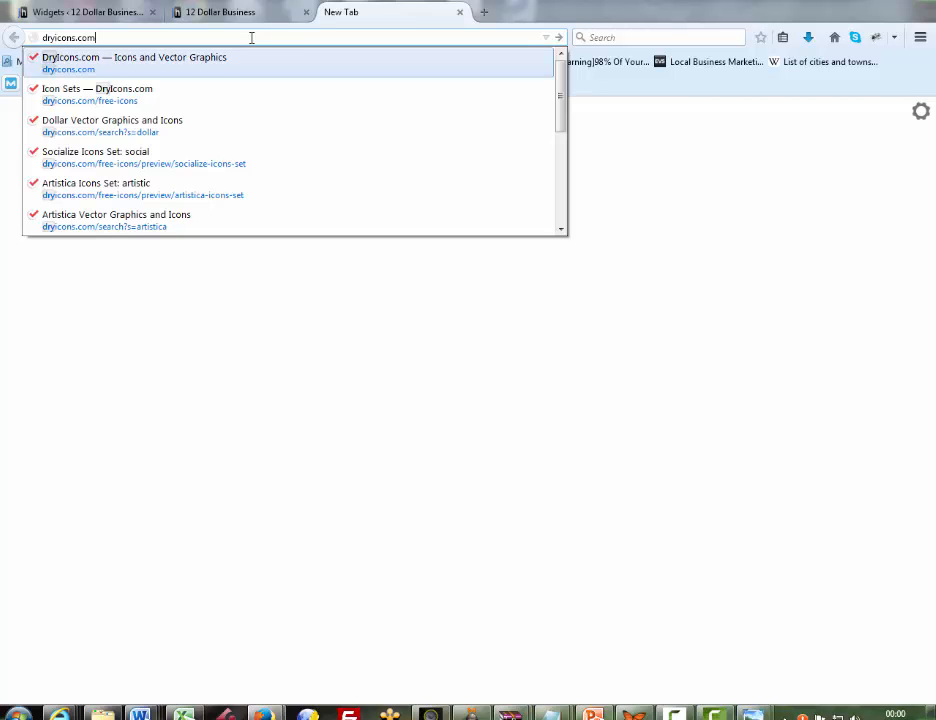
key(Return)
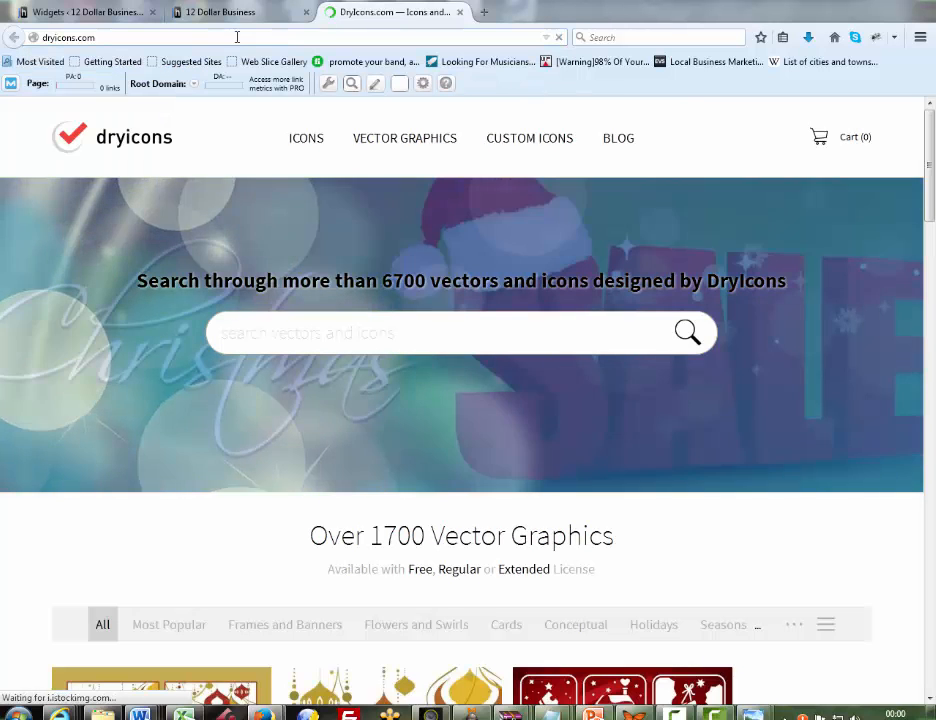
click(271, 325)
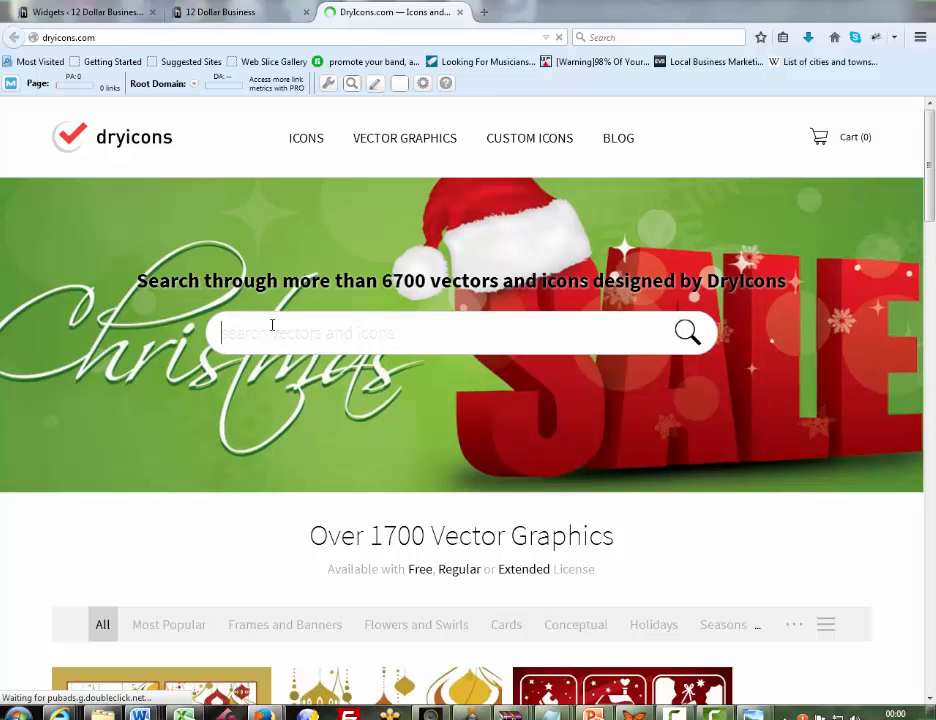
text(so)
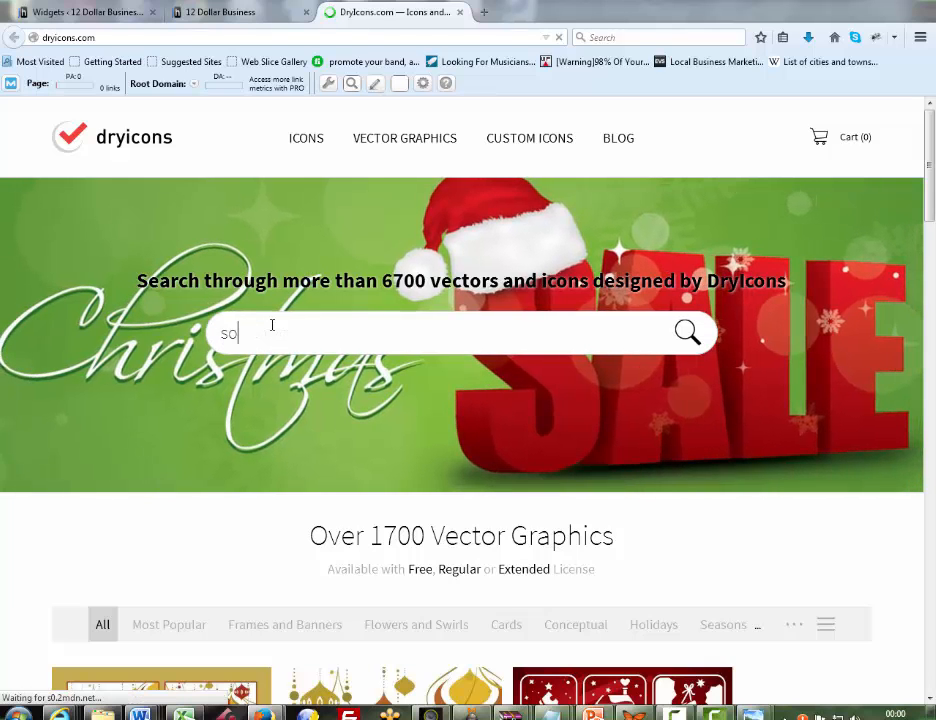
text(cialize)
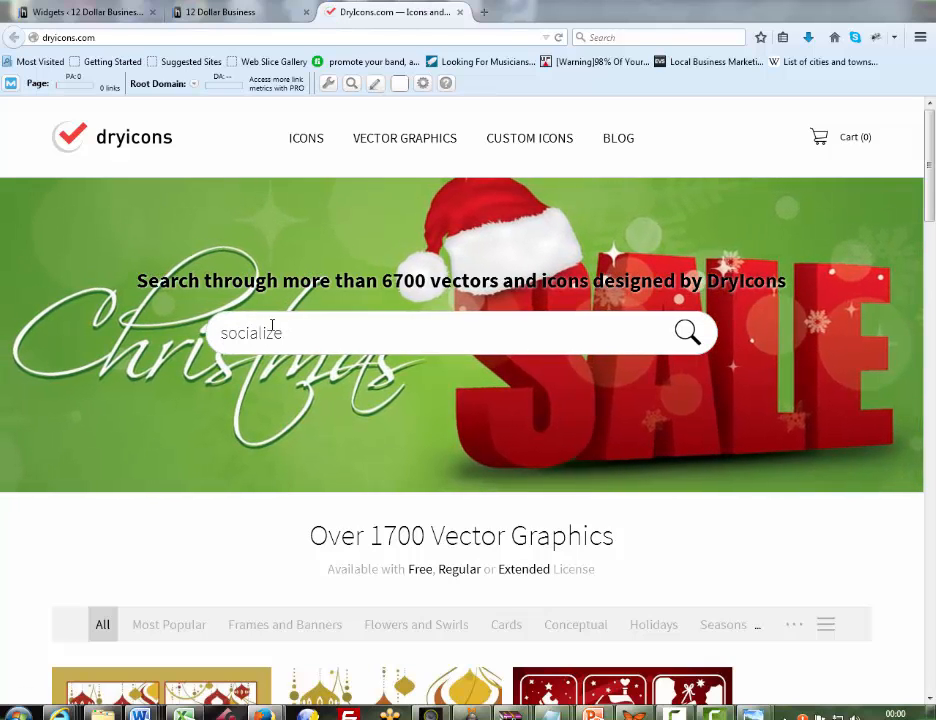
key(Return)
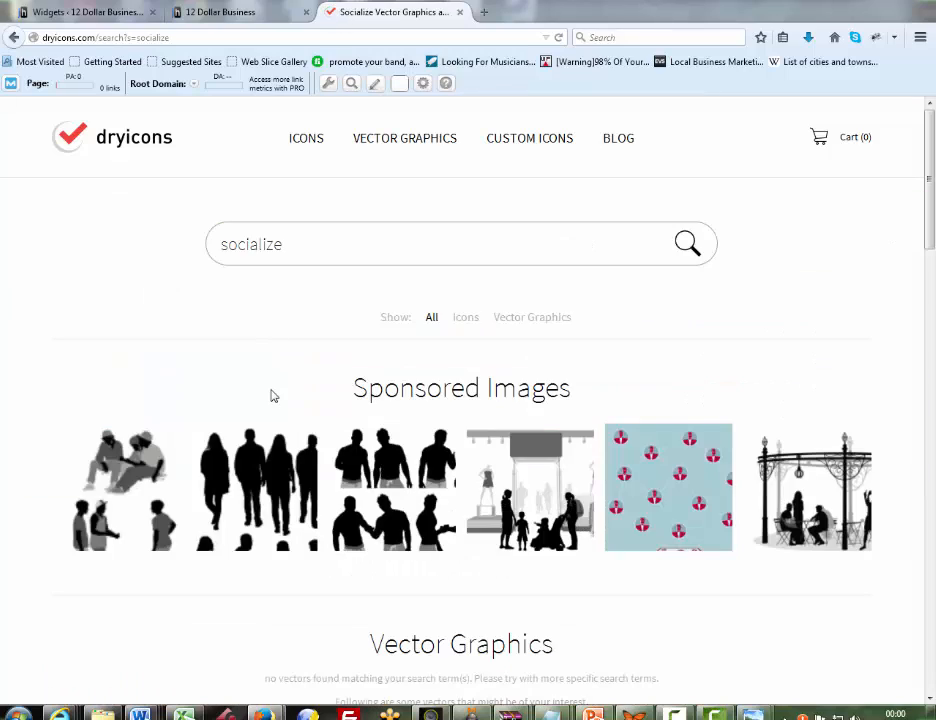
Open the Socialize icon set from the icon results and bring up the local folder window showing its icons
scroll(272, 395, down, 3)
scroll(272, 398, down, 15)
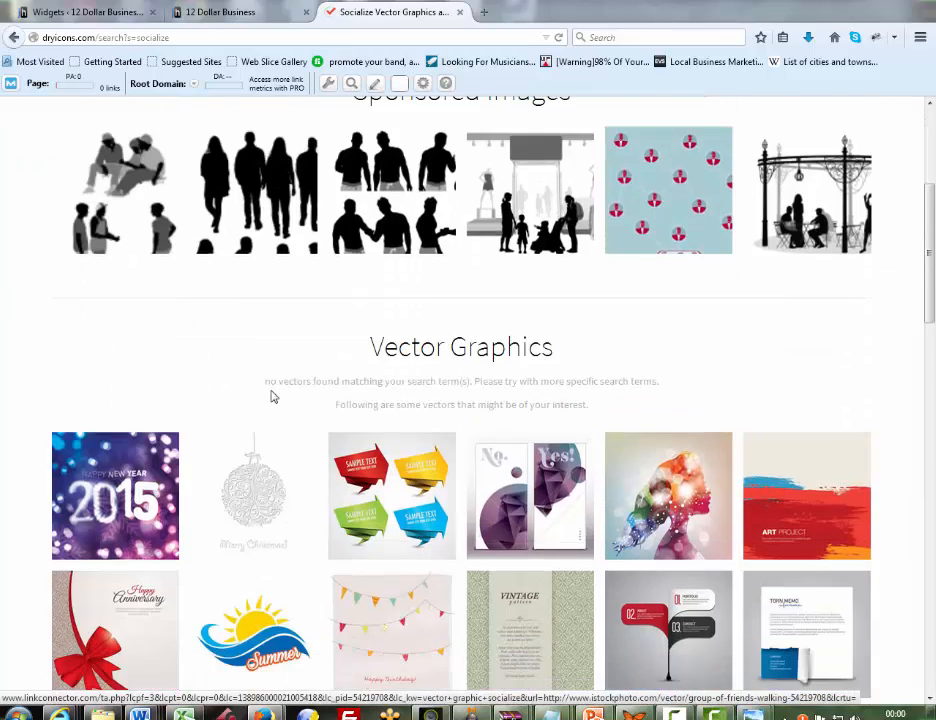
scroll(272, 398, down, 11)
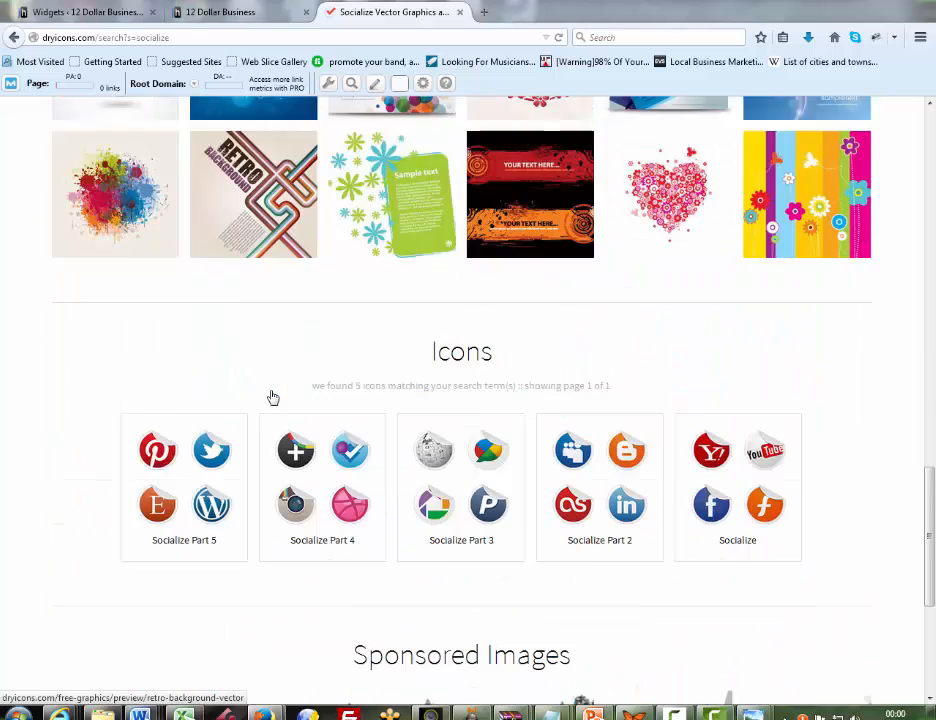
scroll(272, 398, down, 1)
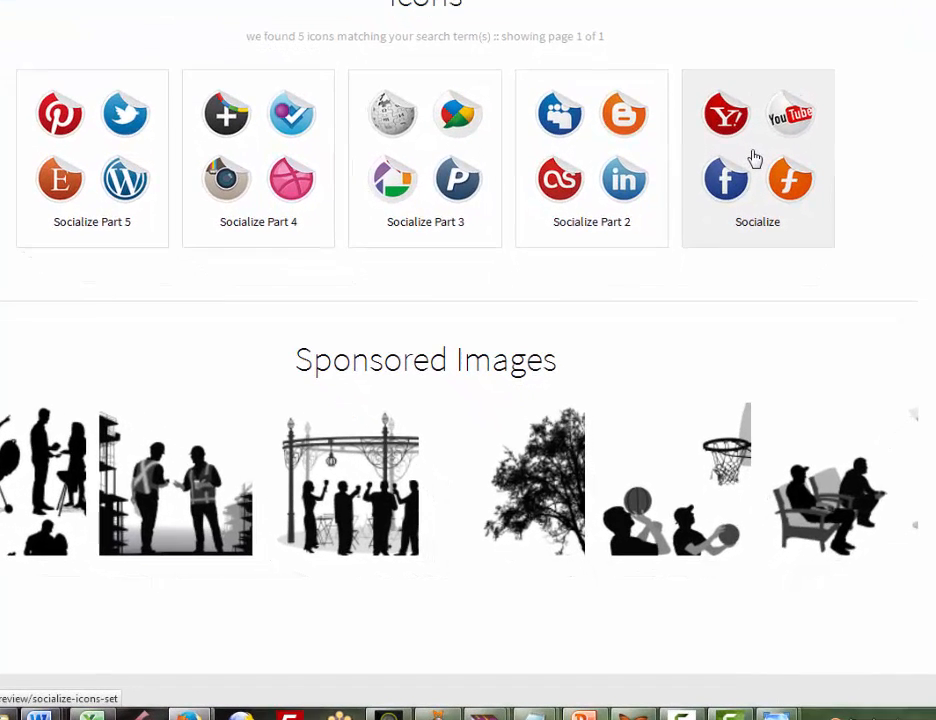
click(755, 158)
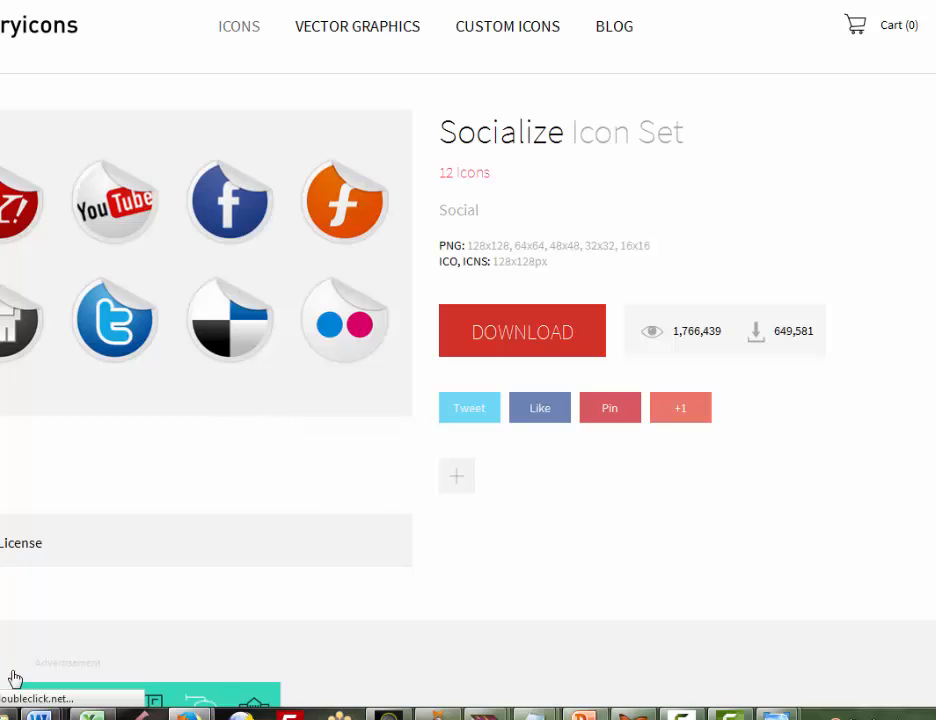
mouse_move(4, 714)
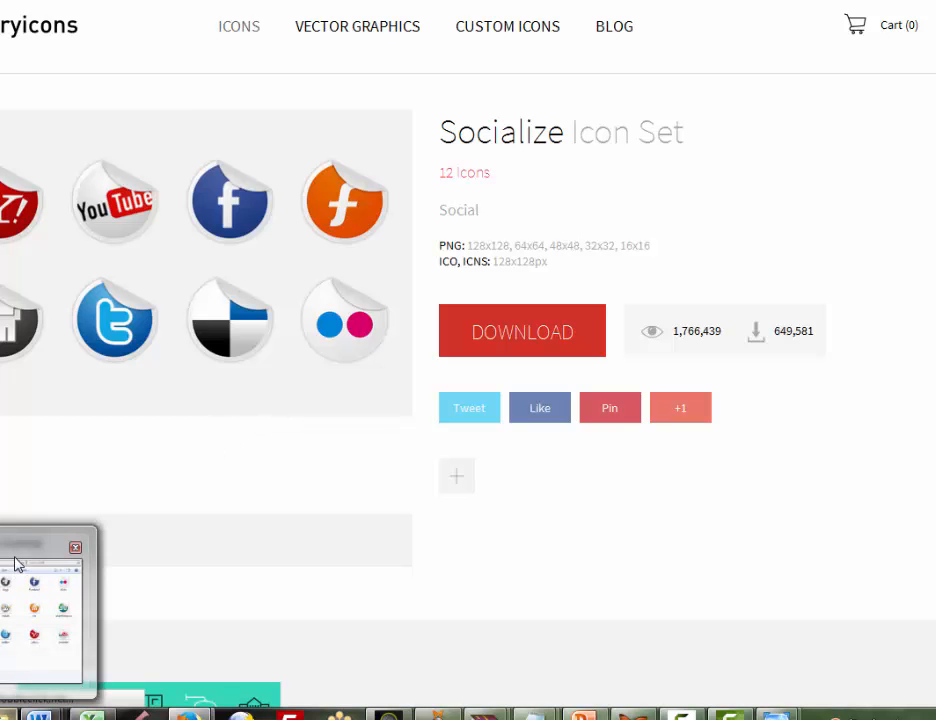
click(12, 559)
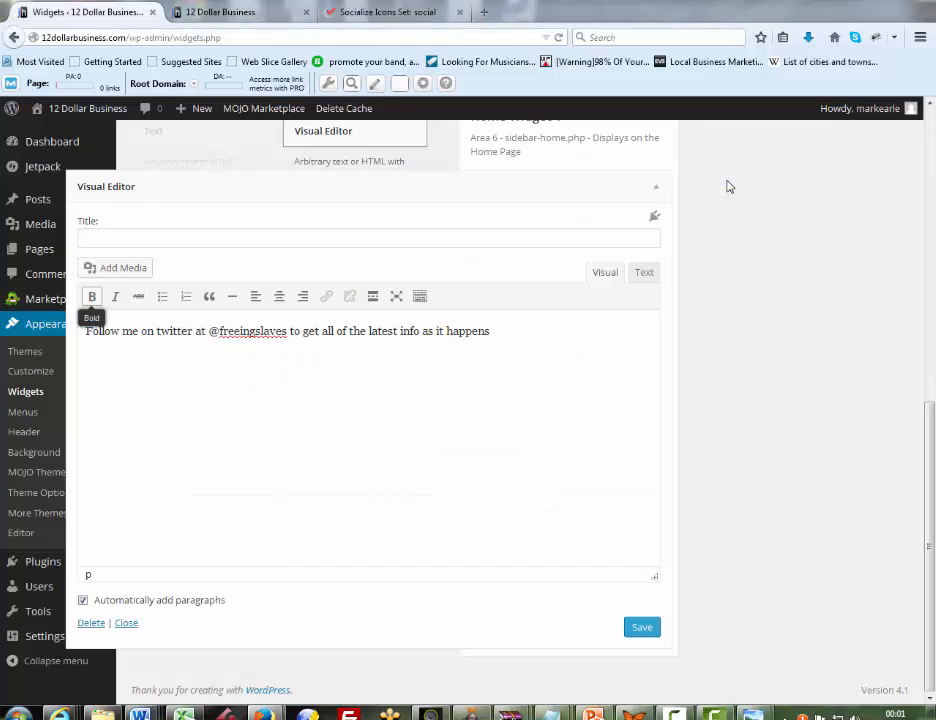
Upload the twitter icon from the socialize-icons-set png 48x48 folder as media for the Visual Editor widget
click(115, 268)
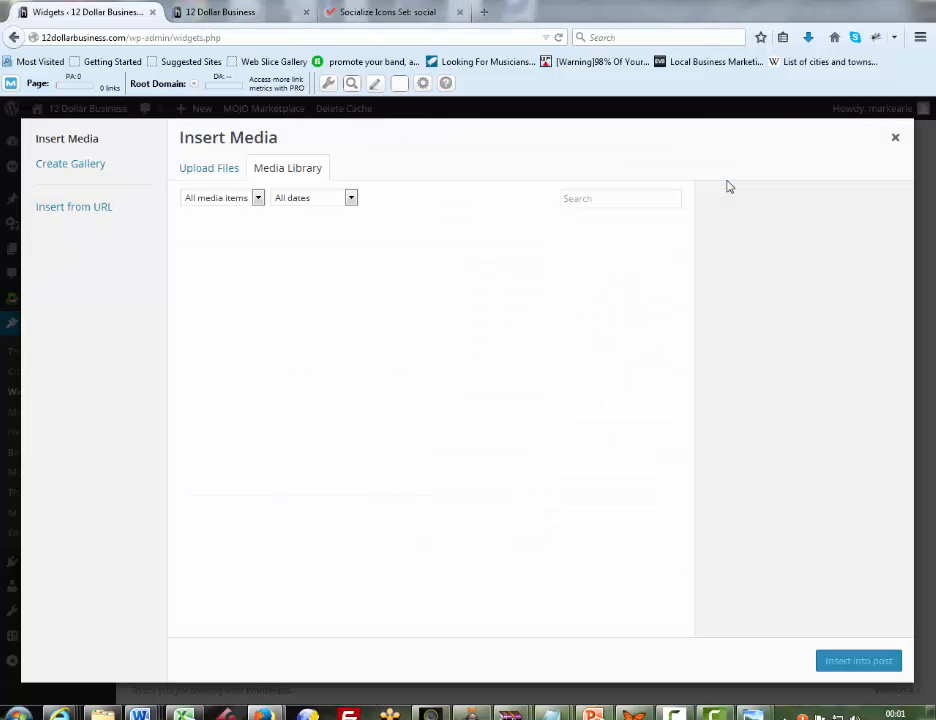
click(209, 168)
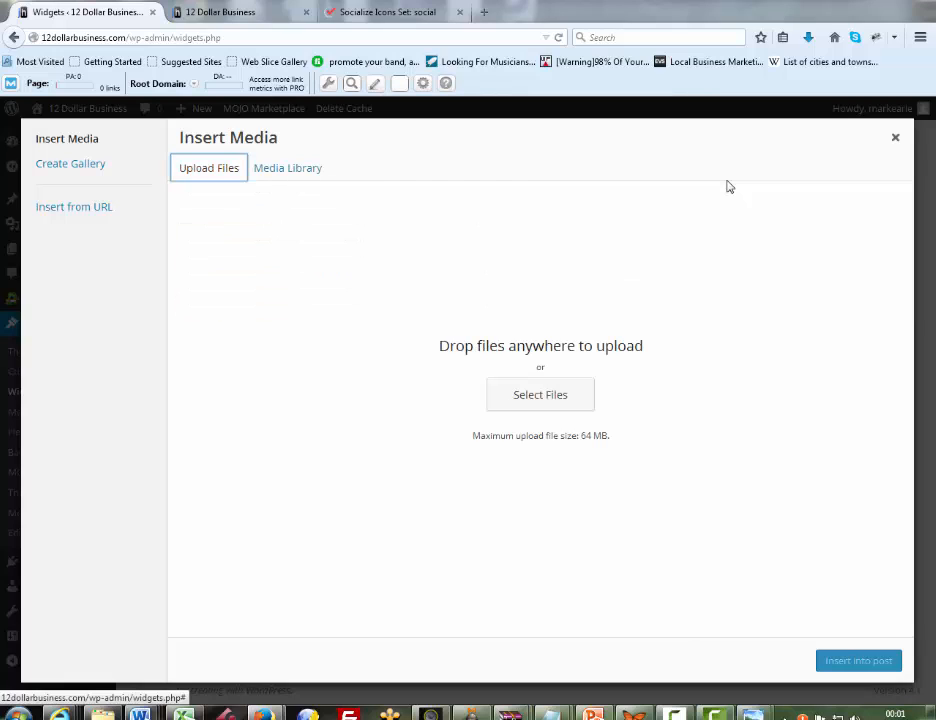
click(540, 394)
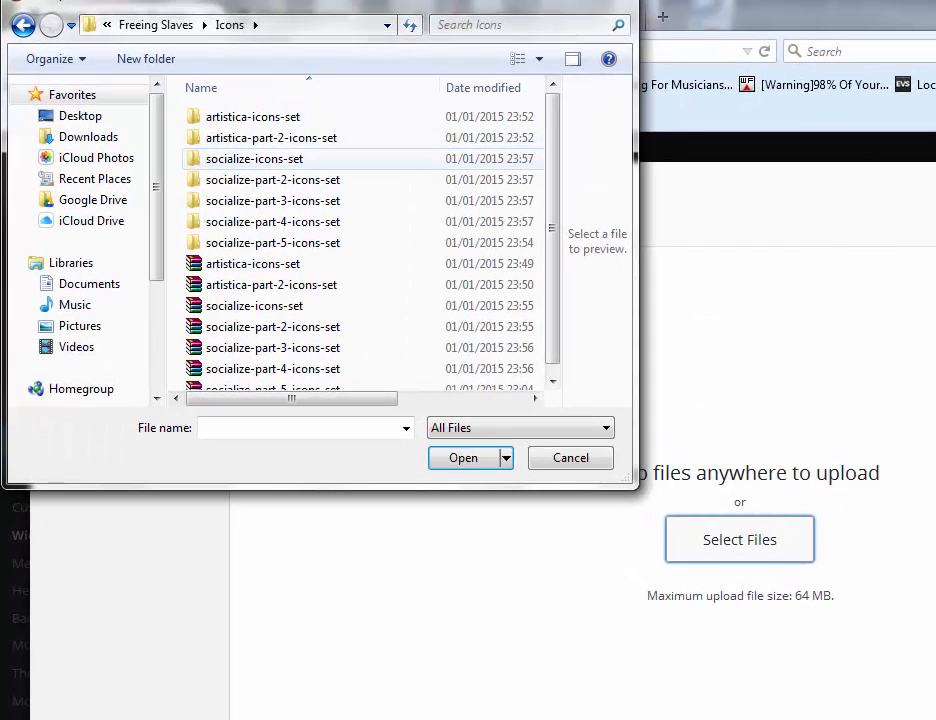
double_click(254, 159)
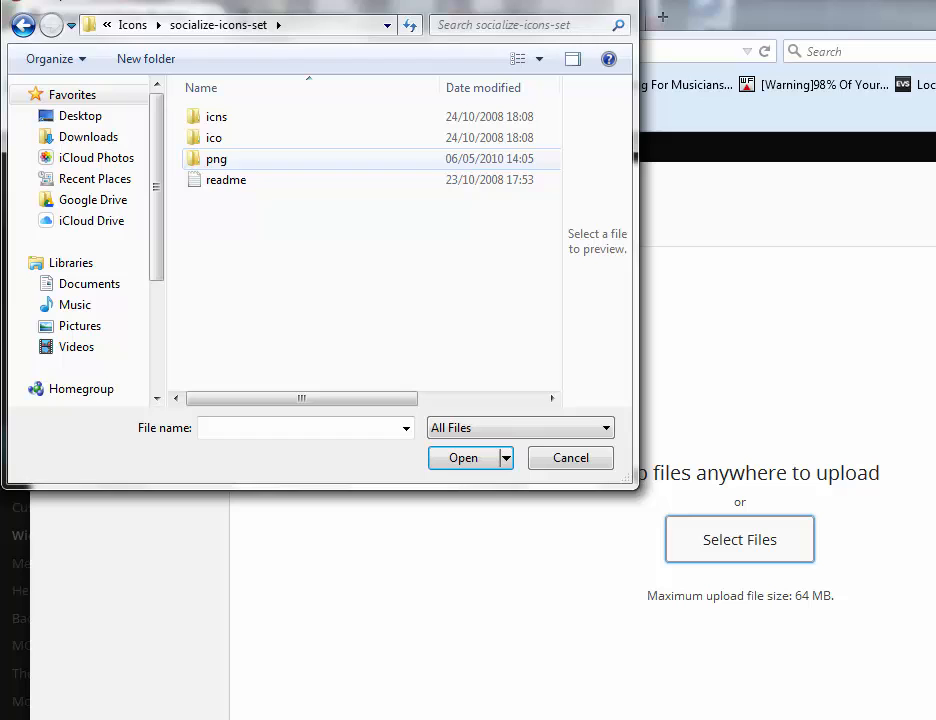
double_click(254, 159)
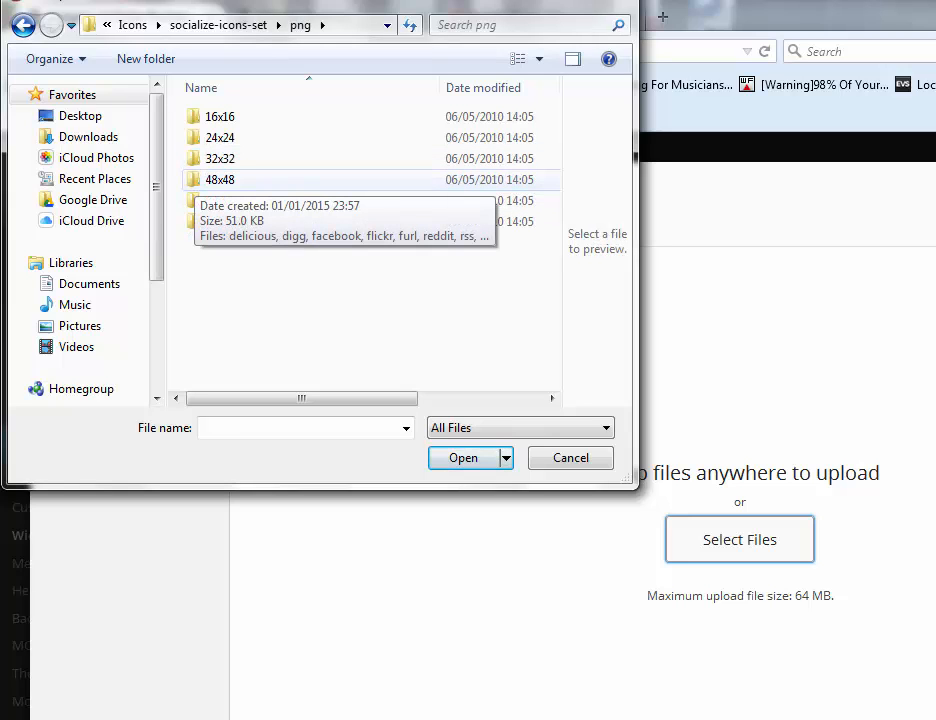
double_click(220, 179)
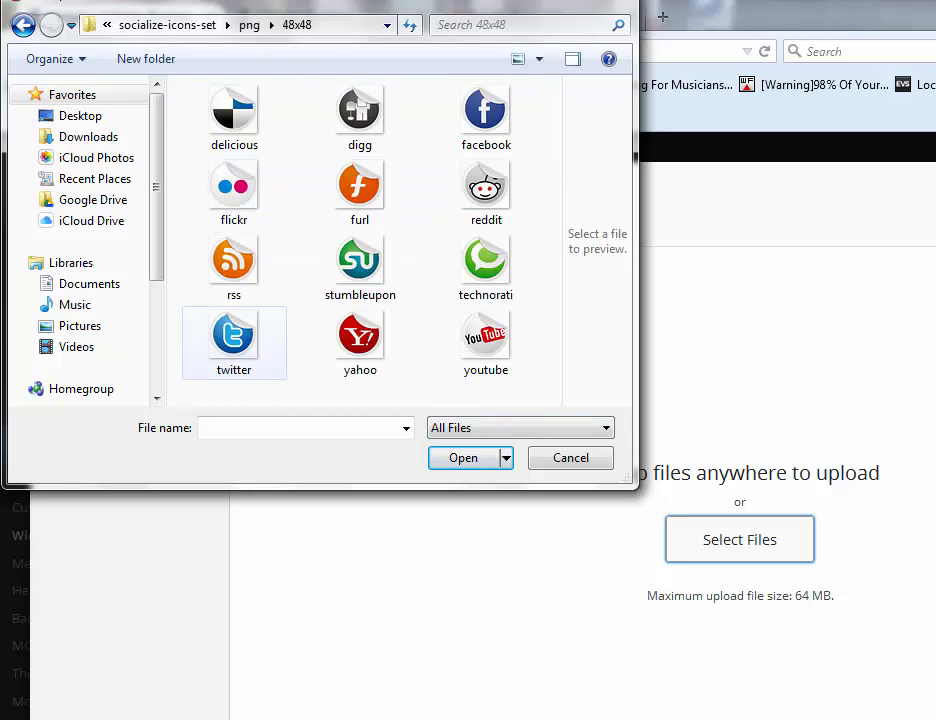
click(234, 338)
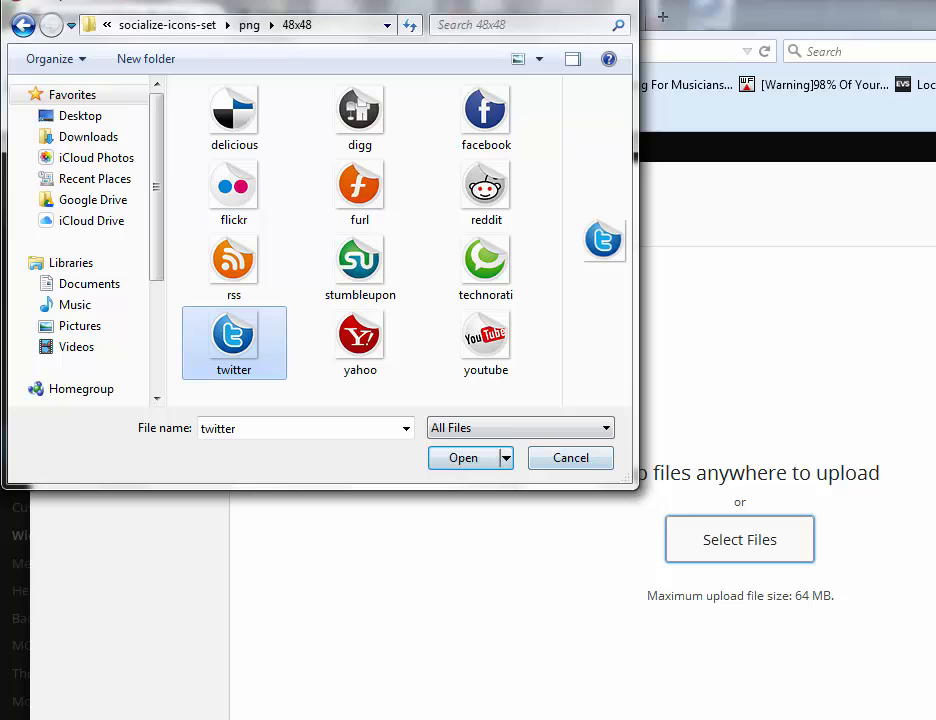
click(463, 458)
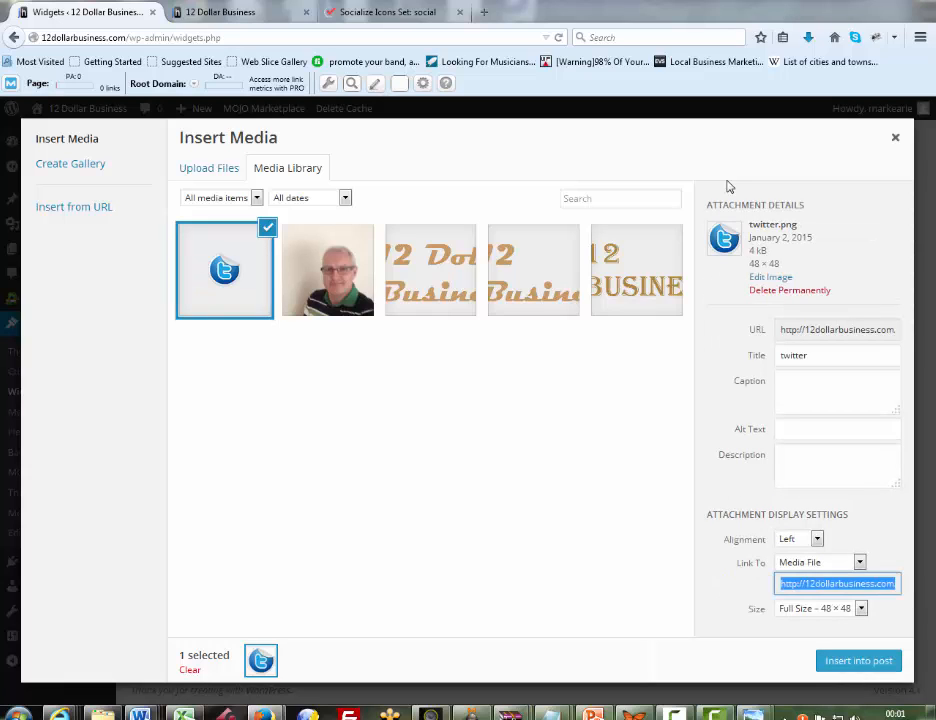
click(859, 562)
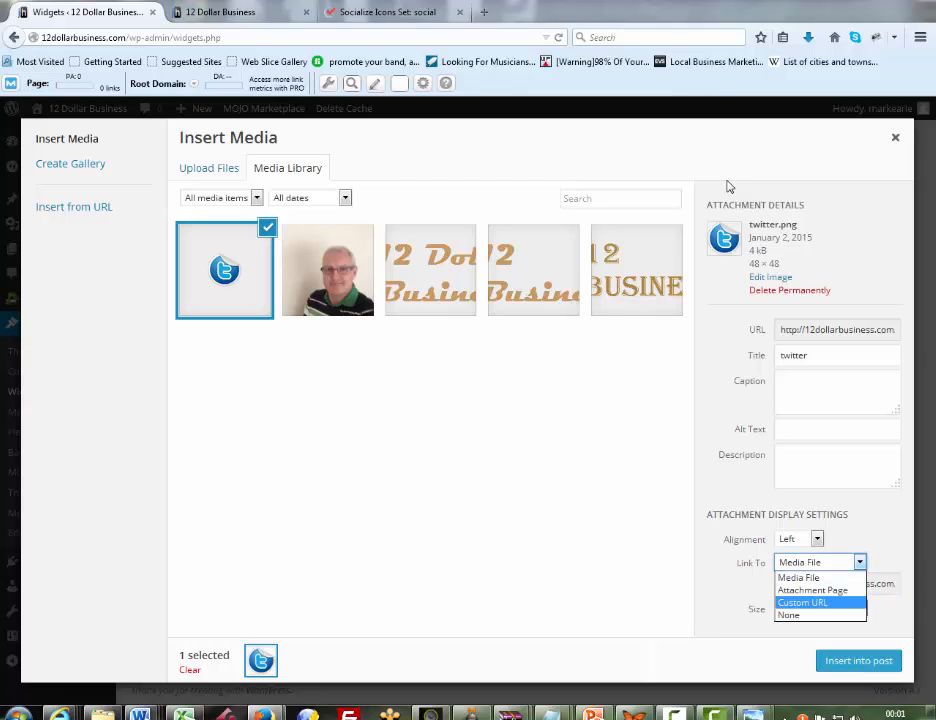
key(Return)
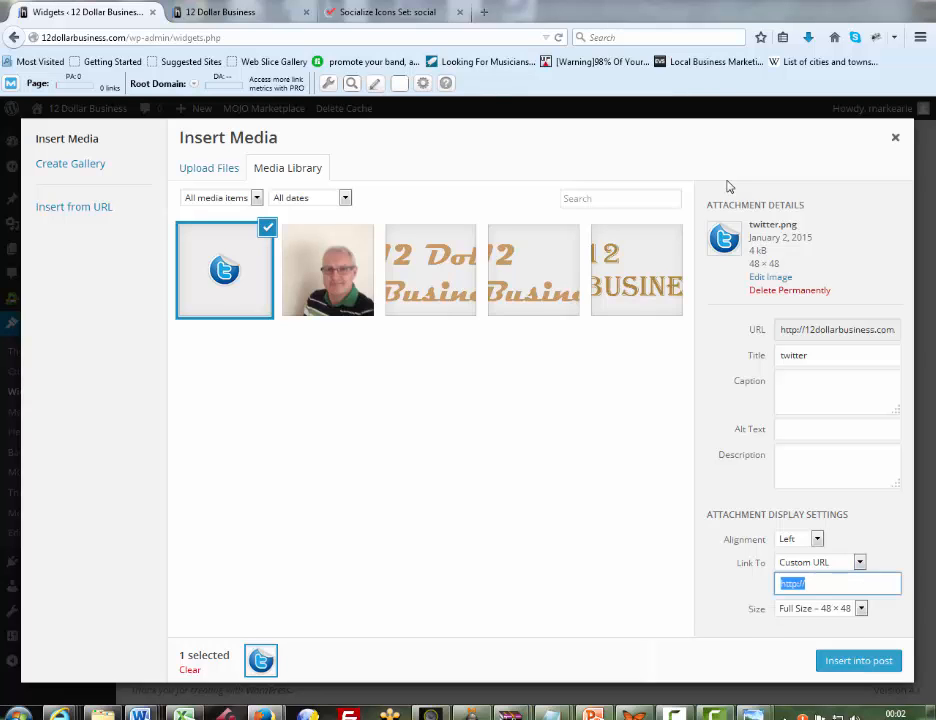
click(820, 583)
text(twitter.com/free)
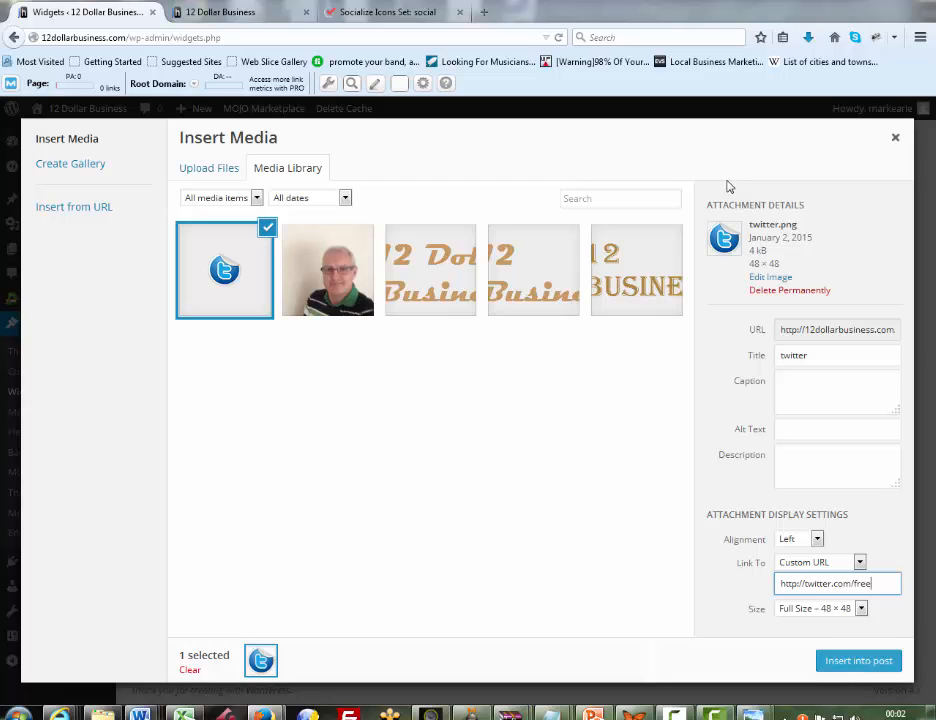
text(ingslaves)
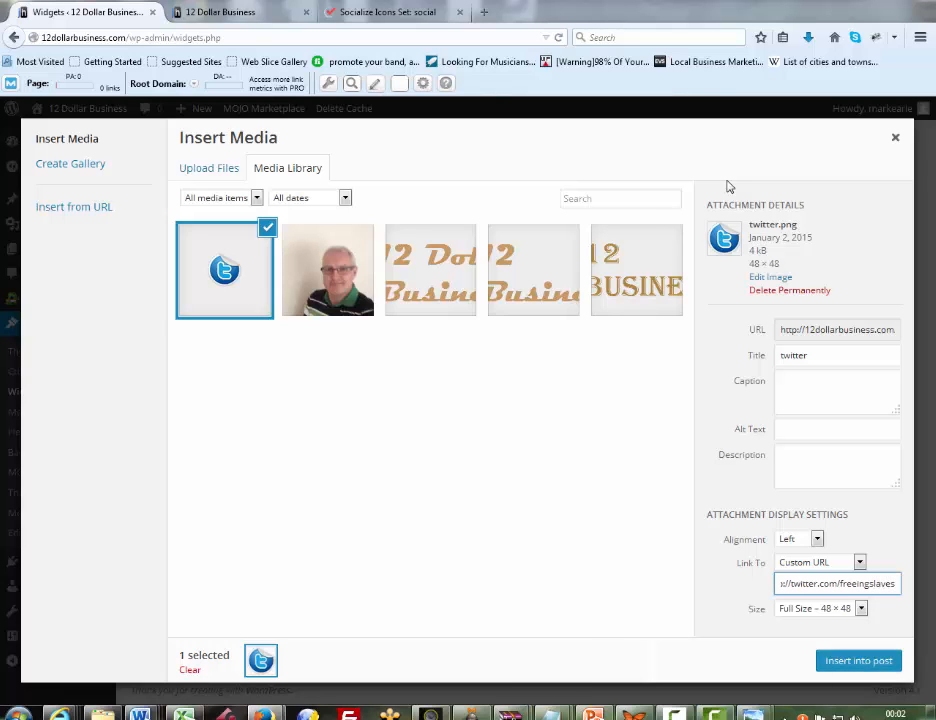
key(Return)
key(Return)
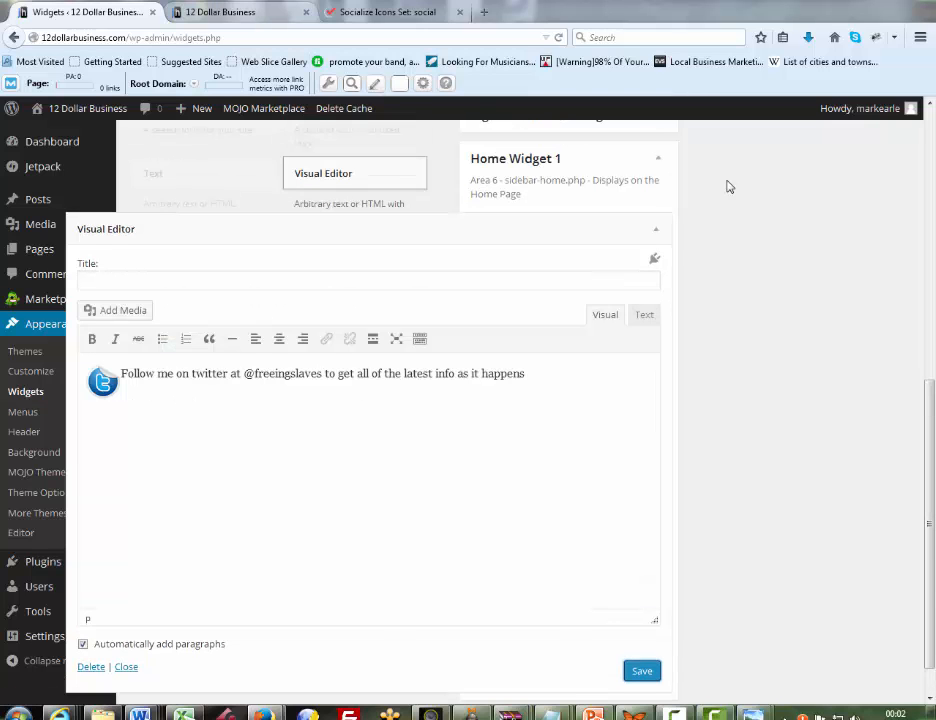
Reload the 12 Dollar Business home page and check how the Twitter widget displays below the featured content
key(ctrl+Tab)
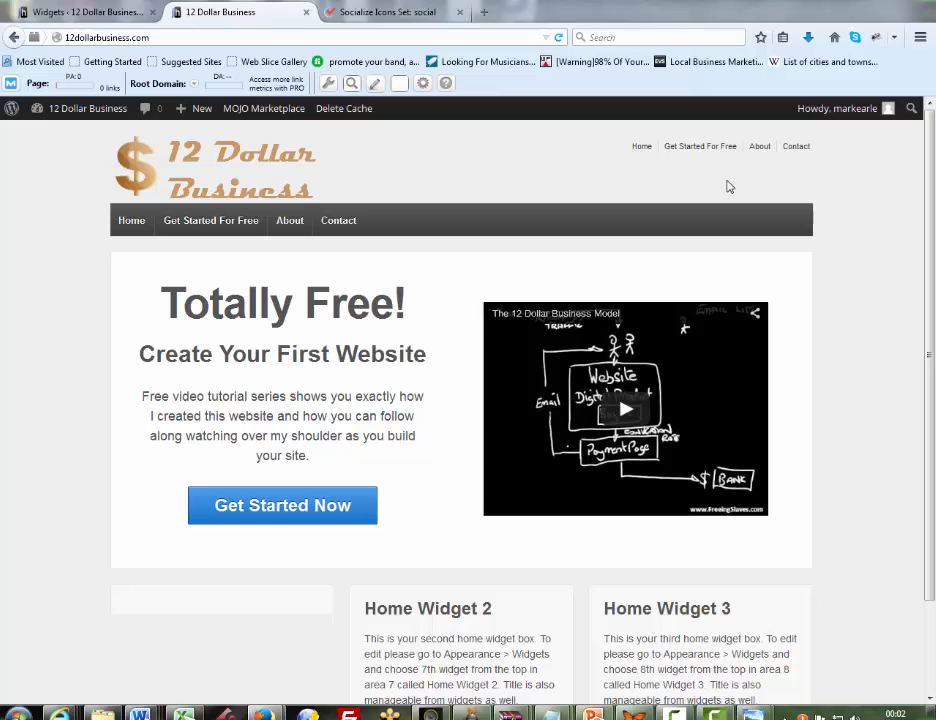
key(F5)
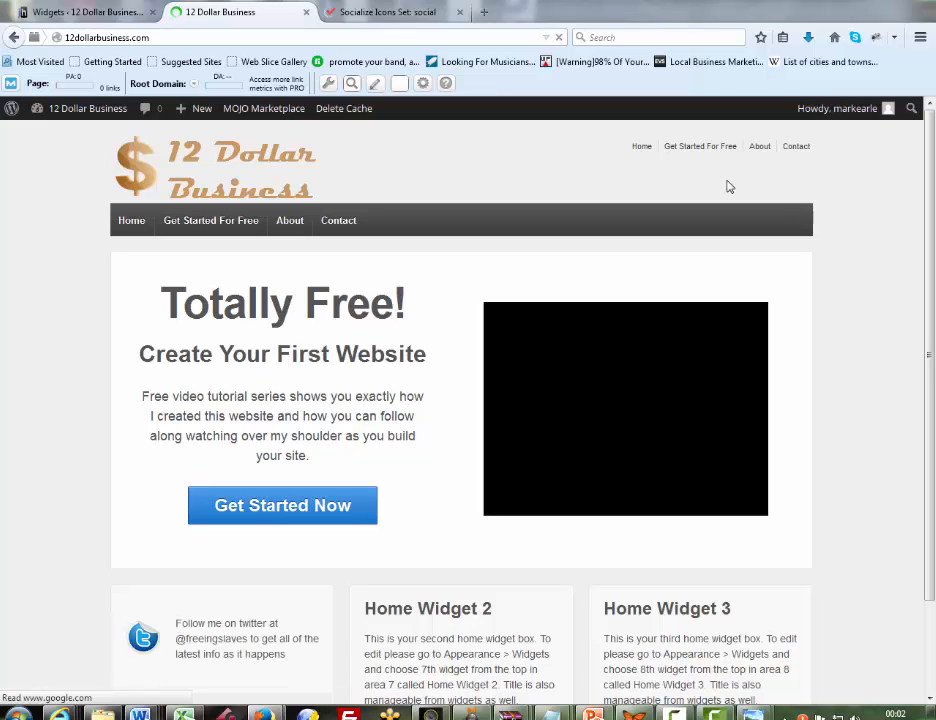
scroll(730, 187, down, 1)
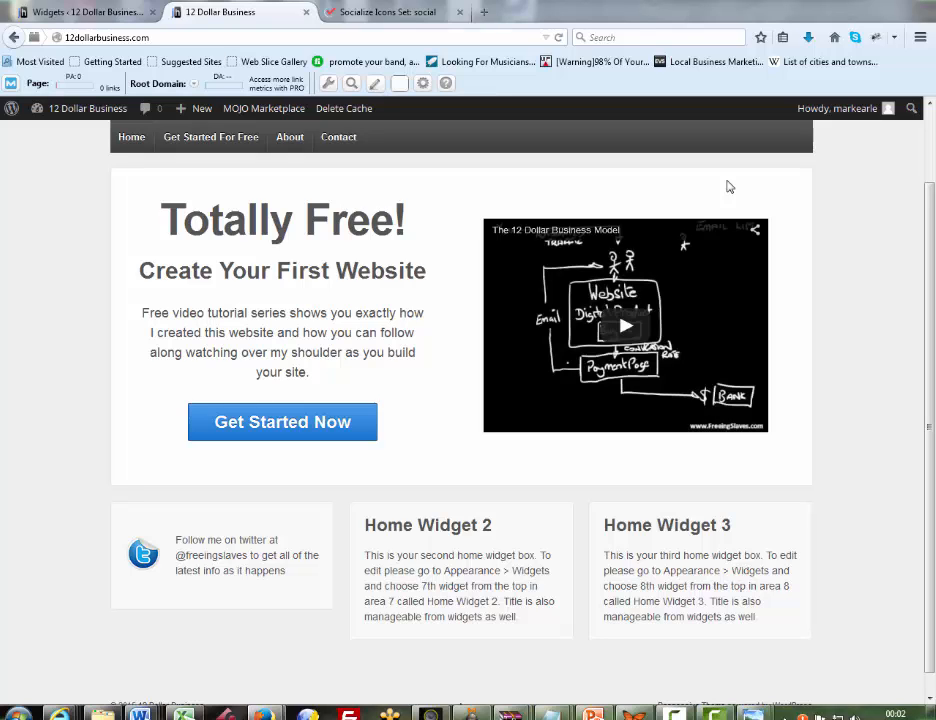
Return to the Widgets page, then save and close the Visual Editor widget in Home Widget 1
key(ctrl+shift+Tab)
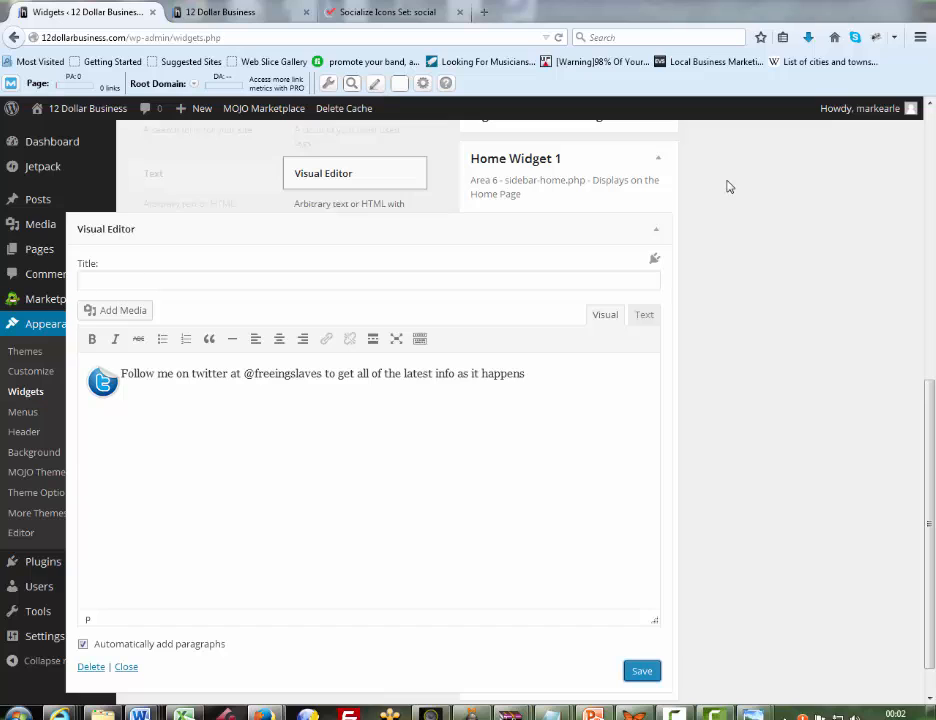
key(Return)
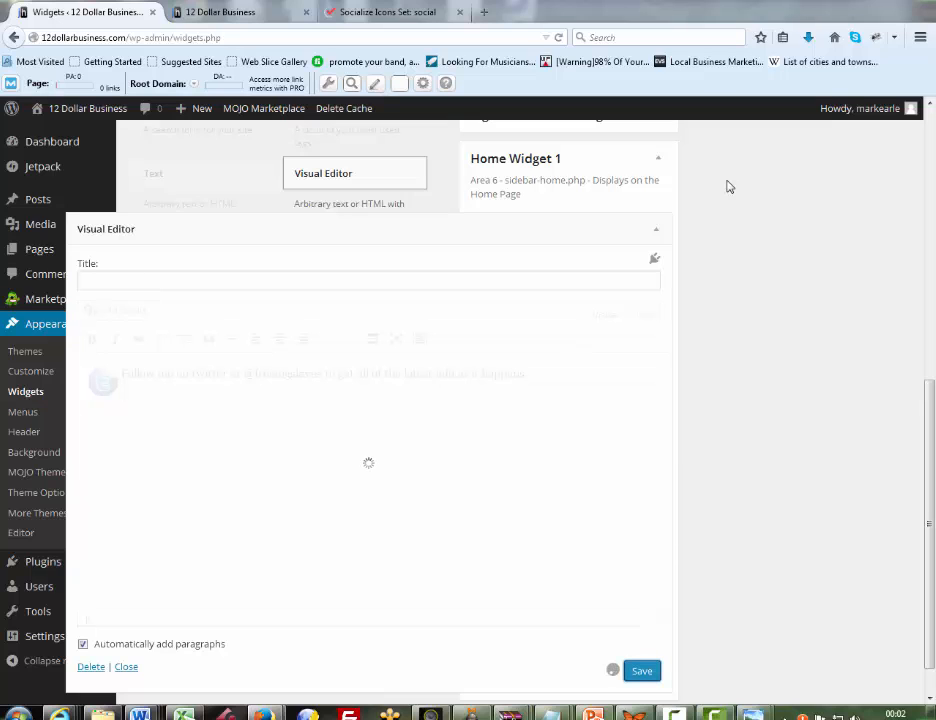
key(shift+Tab)
key(Return)
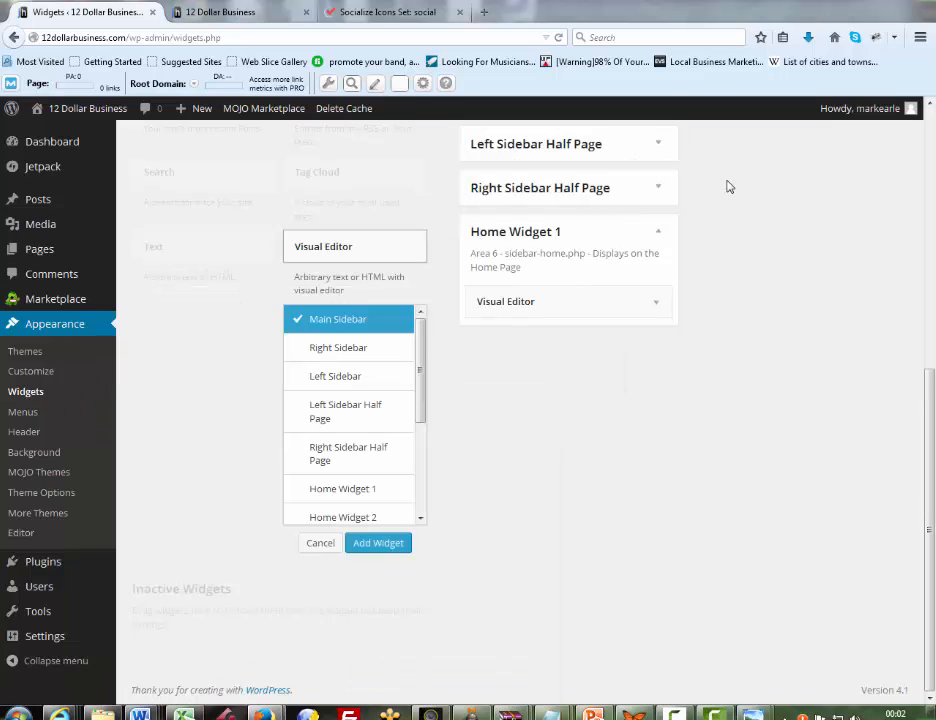
Expand the Home Widget 2 area and add a Visual Editor widget to it
scroll(729, 187, up, 5)
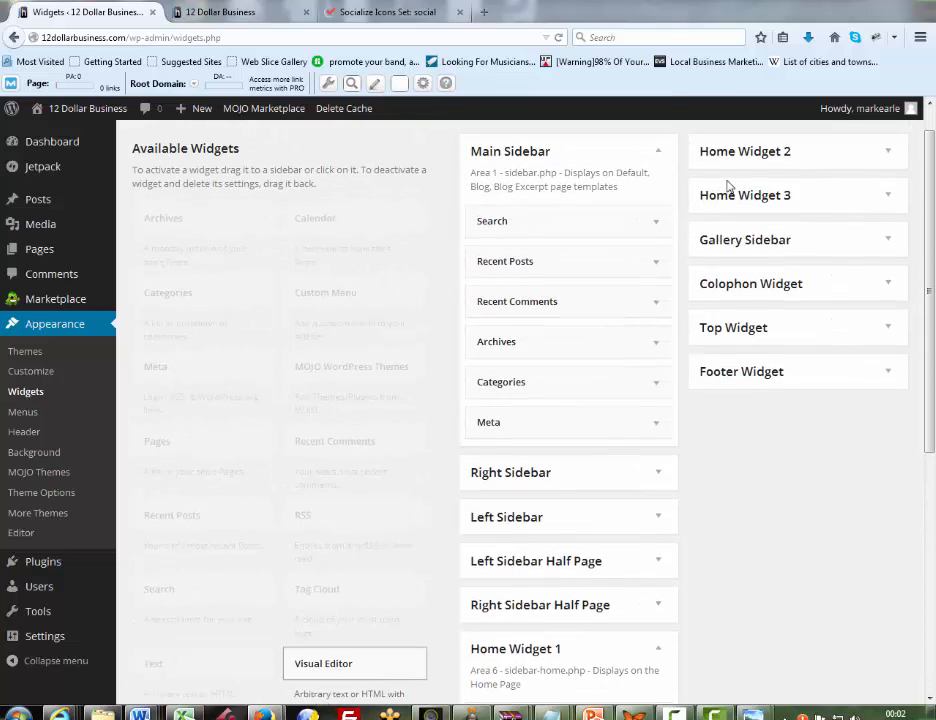
scroll(729, 187, up, 1)
click(729, 187)
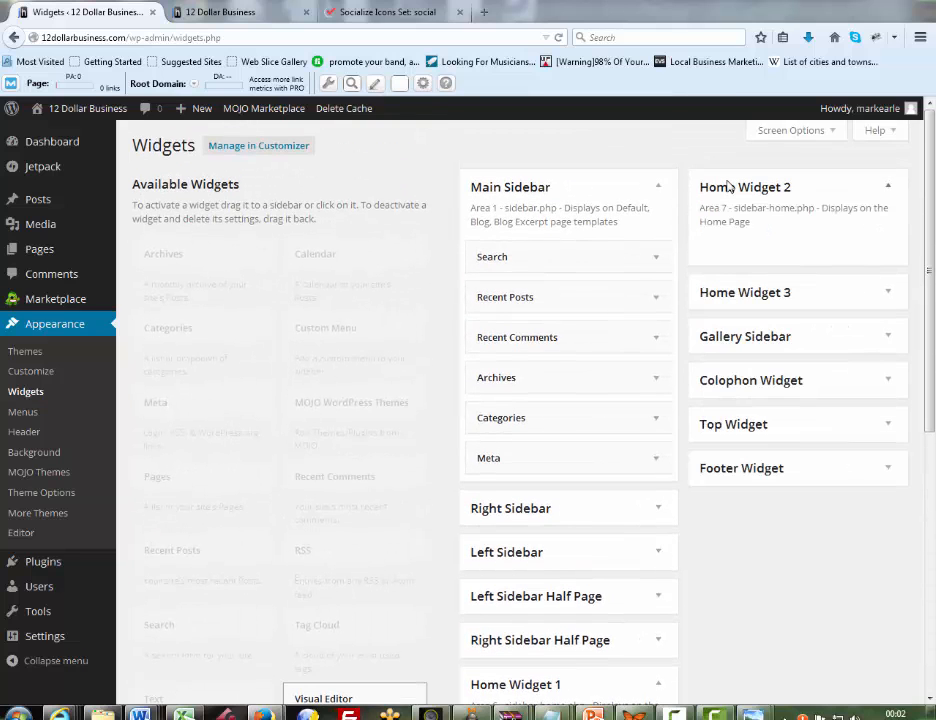
scroll(729, 187, down, 2)
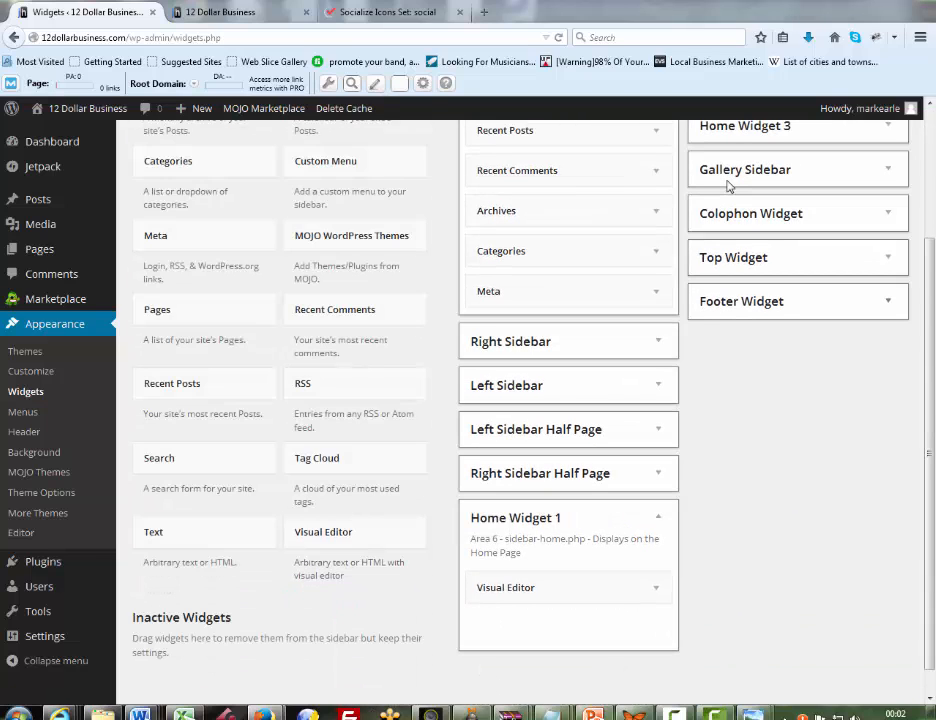
scroll(729, 187, up, 2)
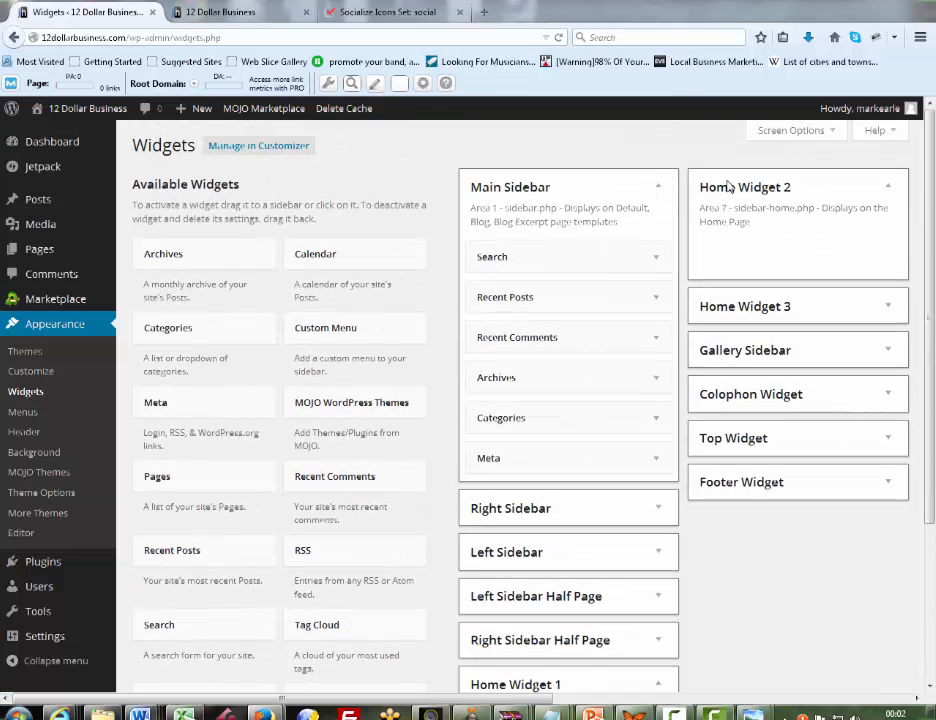
drag(324, 698, 776, 241)
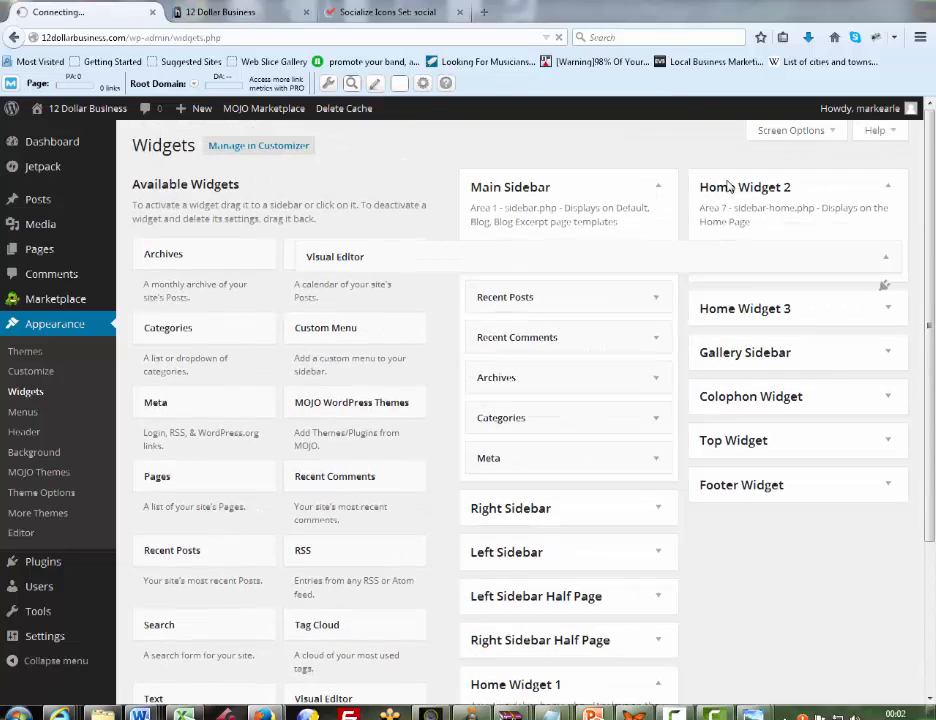
scroll(625, 316, down, 1)
scroll(729, 187, down, 1)
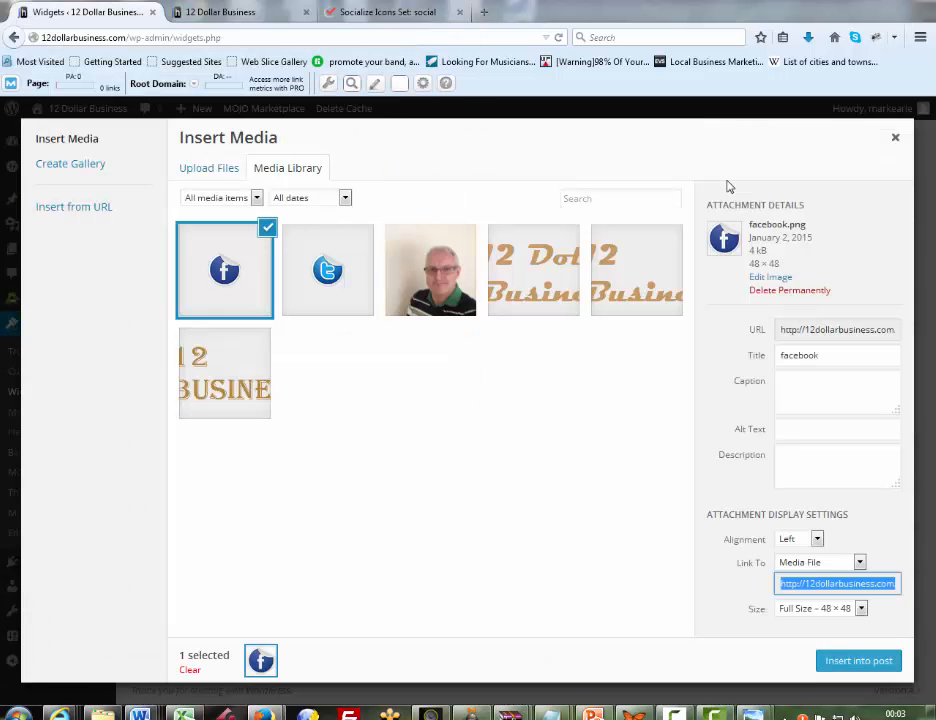
click(860, 562)
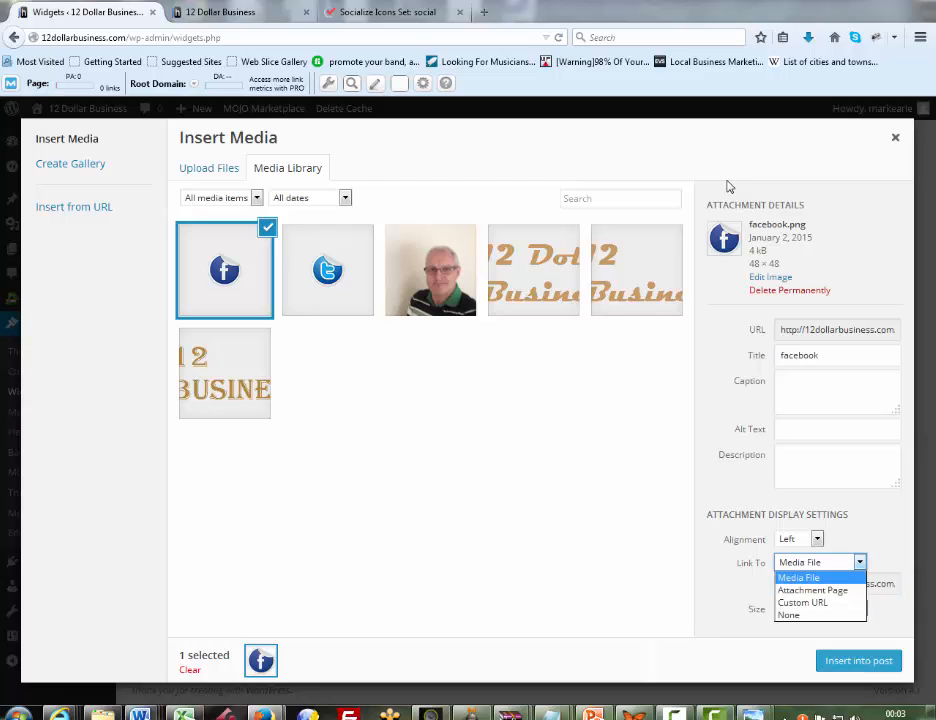
key(Return)
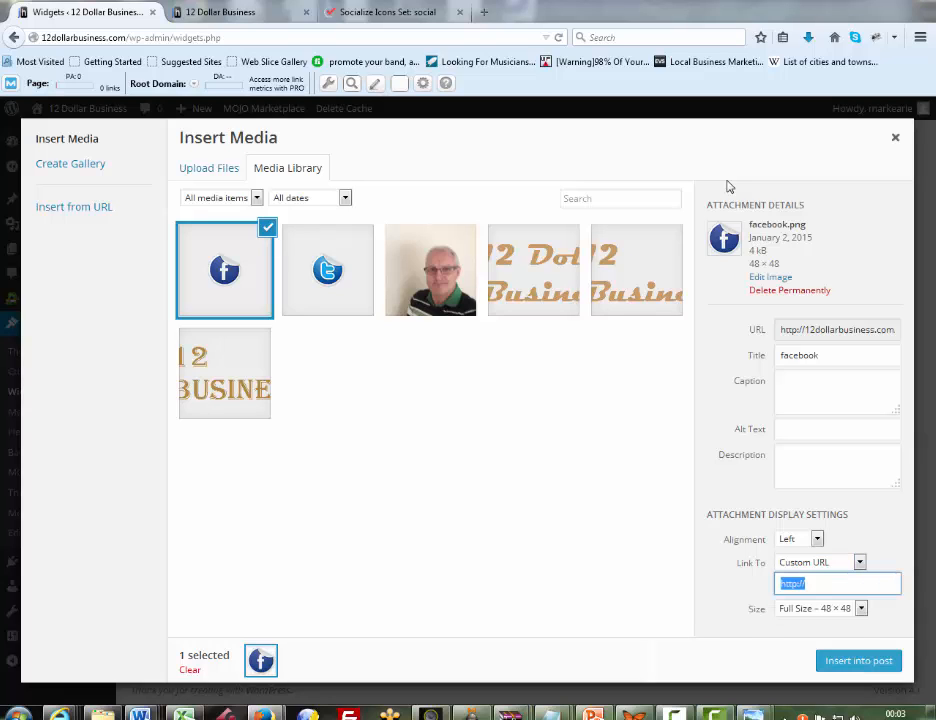
key(Right)
text(facebook.com)
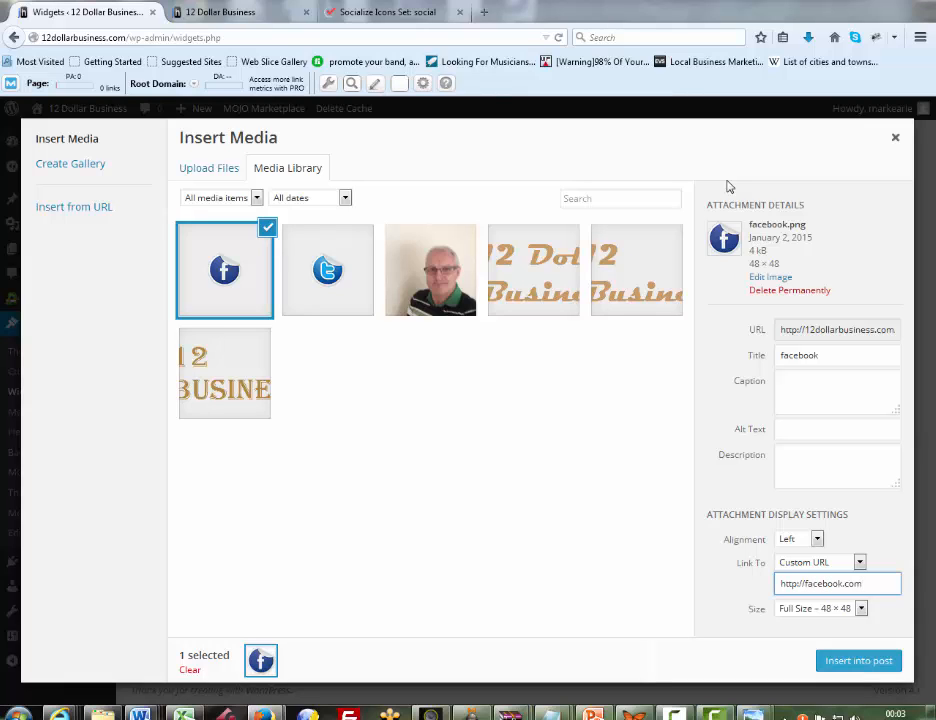
text(/)
text(freeingsla)
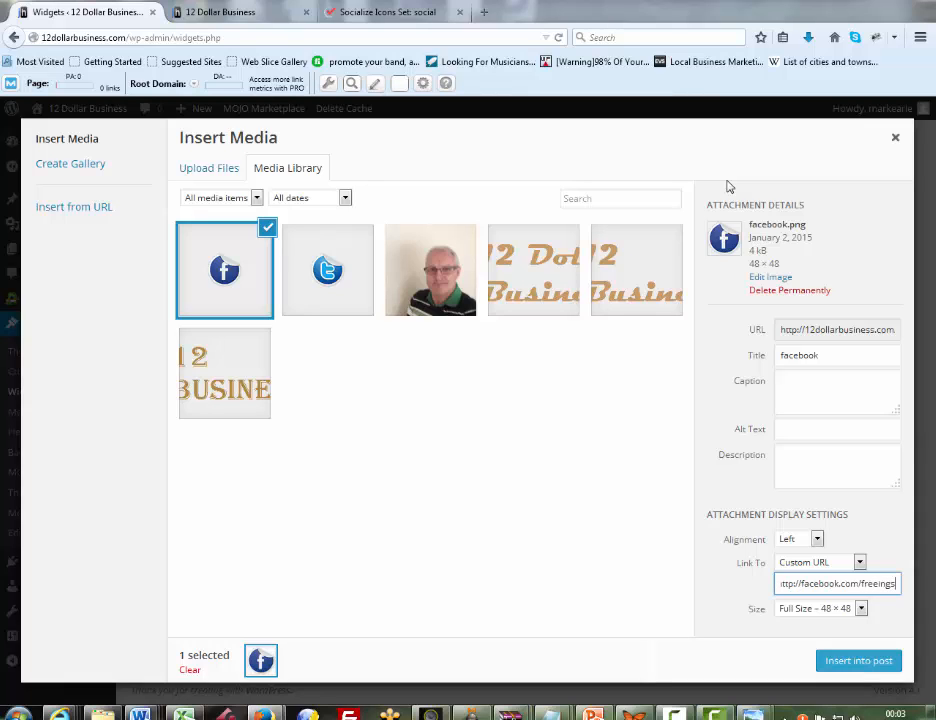
text(ves)
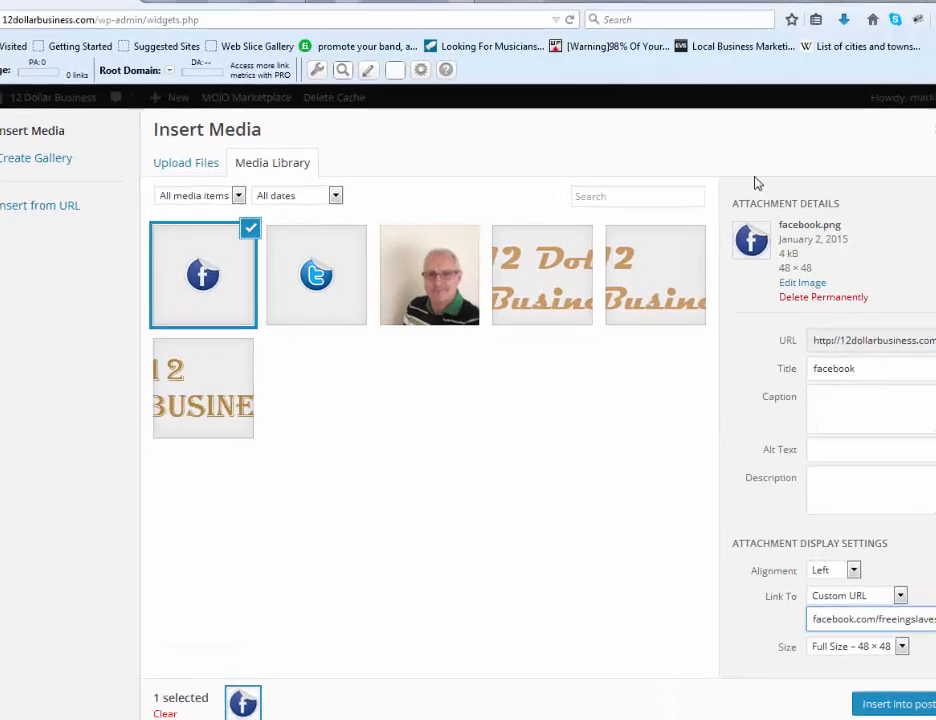
click(858, 661)
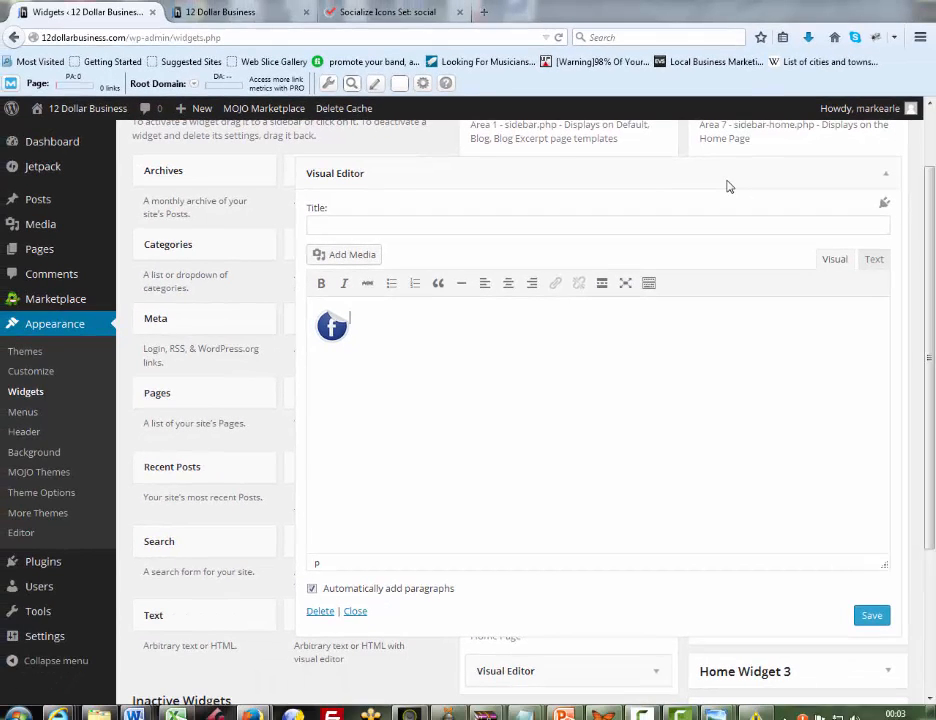
Paste "Hang out with me at my Facebook page where we are growing a community of people just like you", then save and close the widget
text(Hang out with me at my Facebook page where we are growing a community of people just like you)
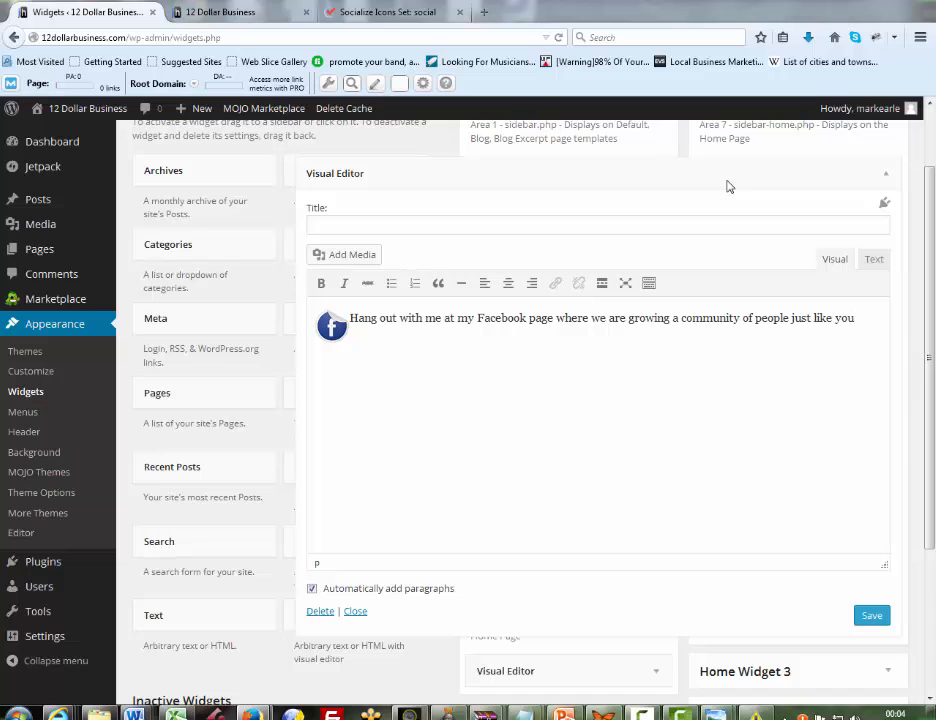
scroll(730, 187, up, 2)
scroll(730, 187, down, 2)
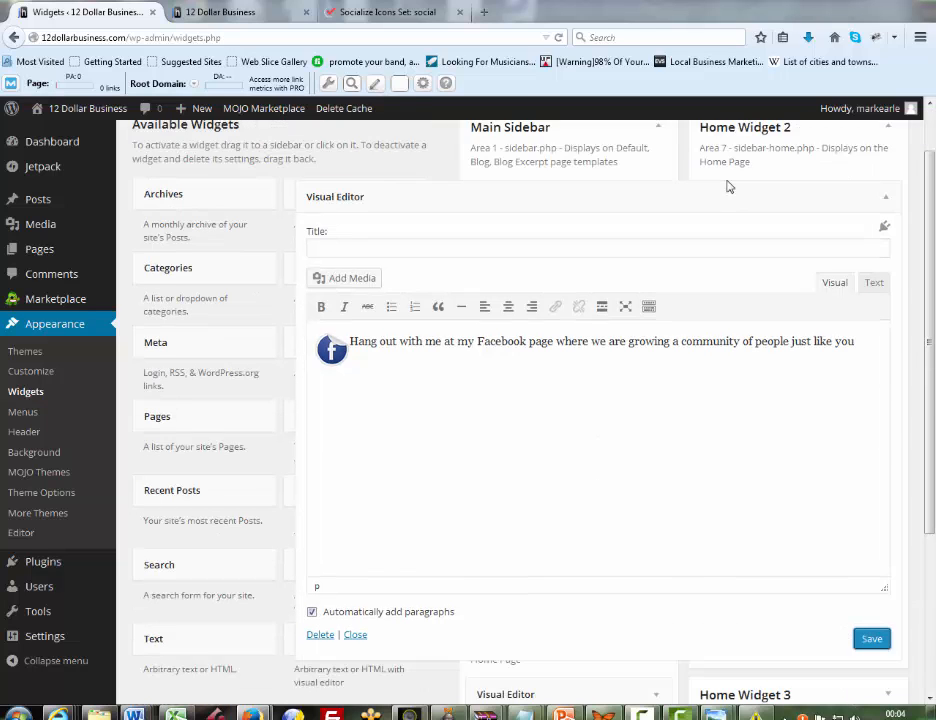
key(Tab)
key(Tab)
key(Return)
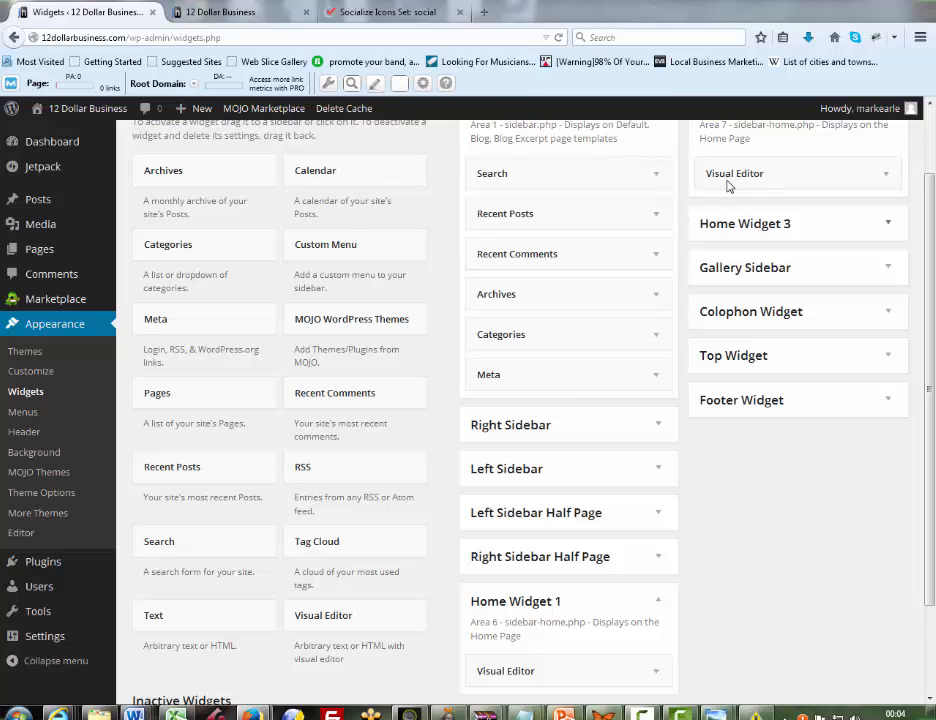
Add a Visual Editor widget to the Home Widget 3 area and select youtube.png as its media
click(888, 223)
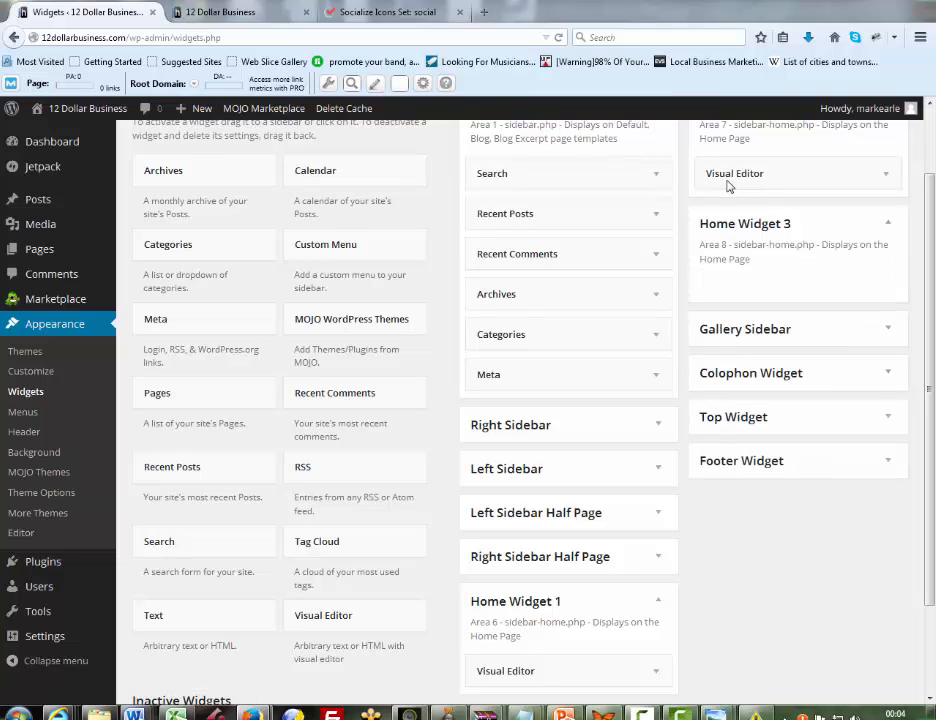
mouse_move(340, 616)
mouse_down()
mouse_move(425, 500)
mouse_move(765, 250)
mouse_up()
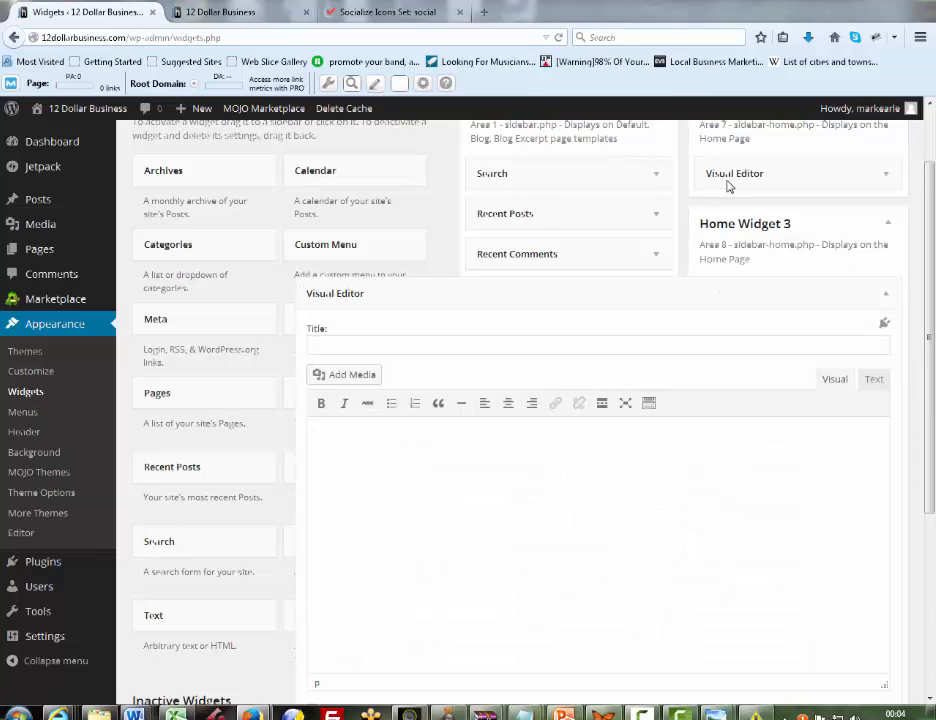
click(344, 374)
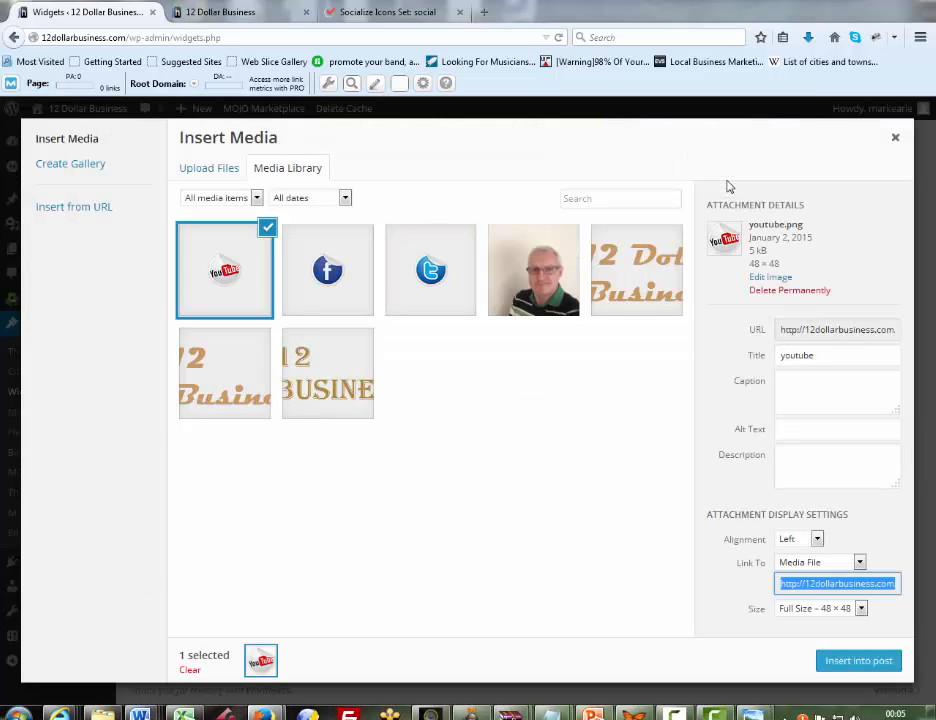
click(859, 562)
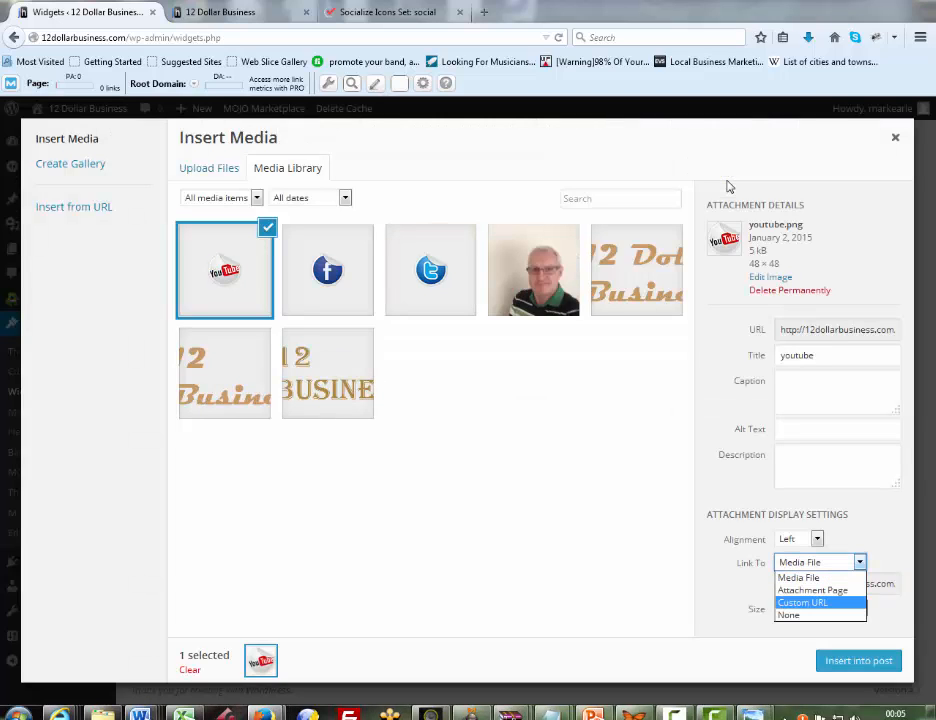
click(803, 603)
click(822, 584)
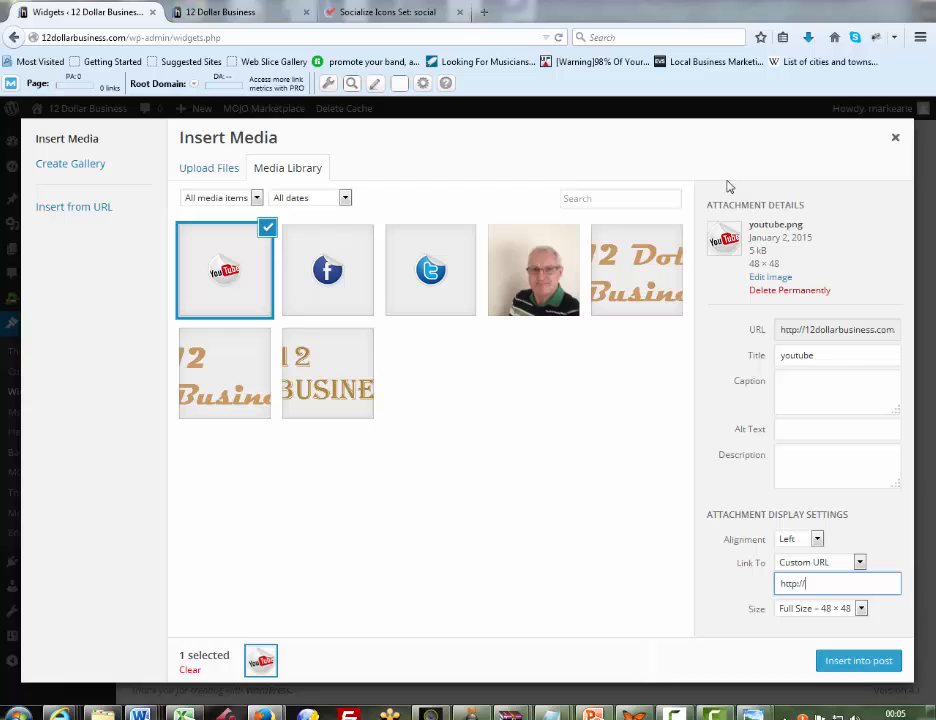
text(youtube.com/freeing)
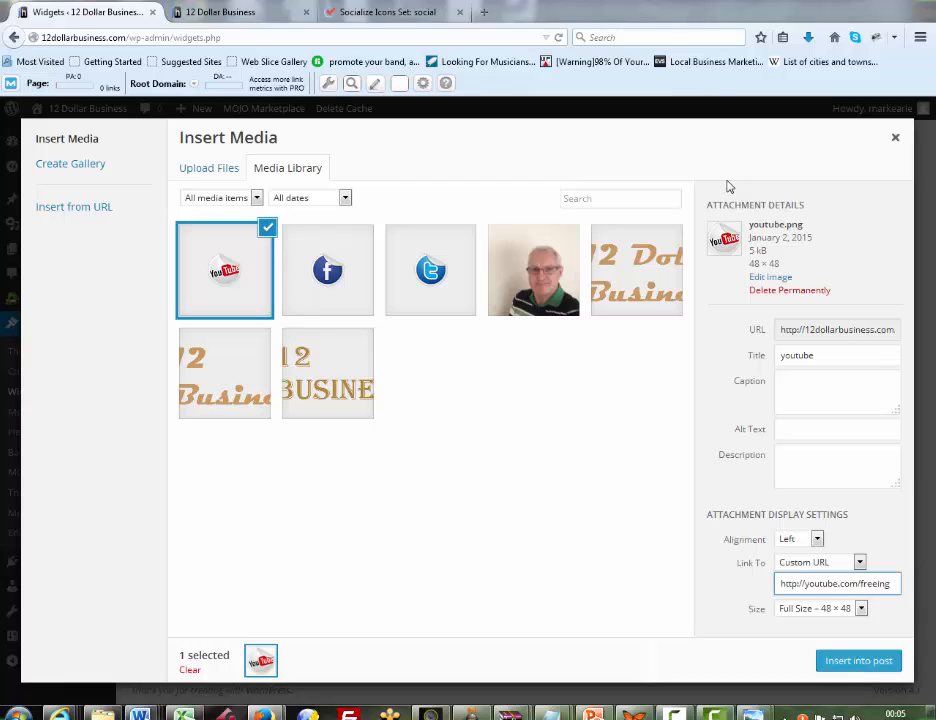
text(slaves)
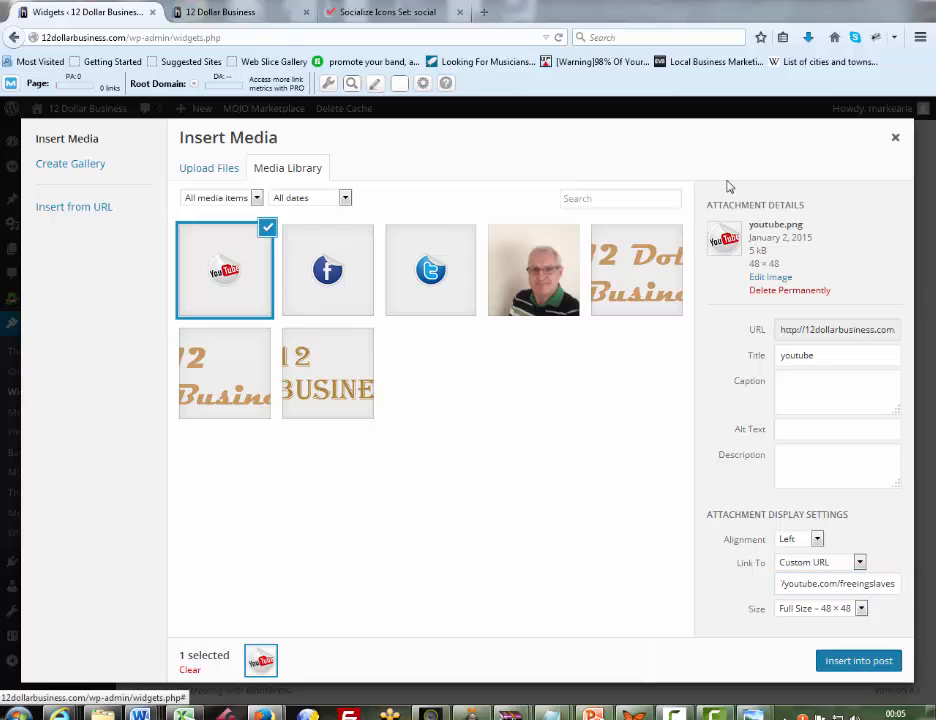
key(Return)
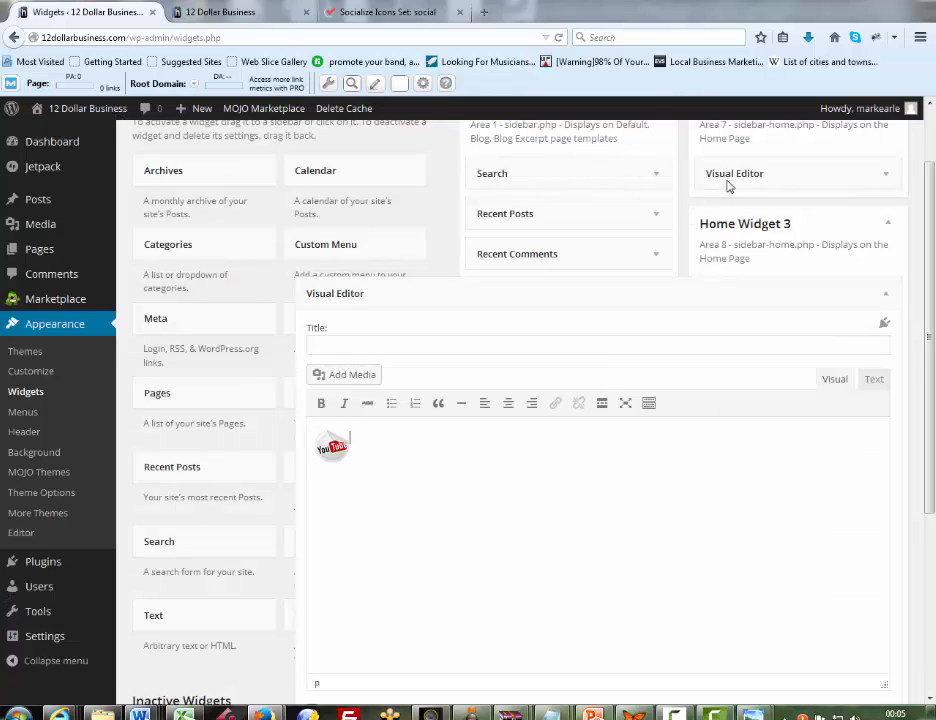
Write "Subscribe to my Youtube channel to get the latest videos from me each week as I create them" beside the YouTube icon
text(Subscribe)
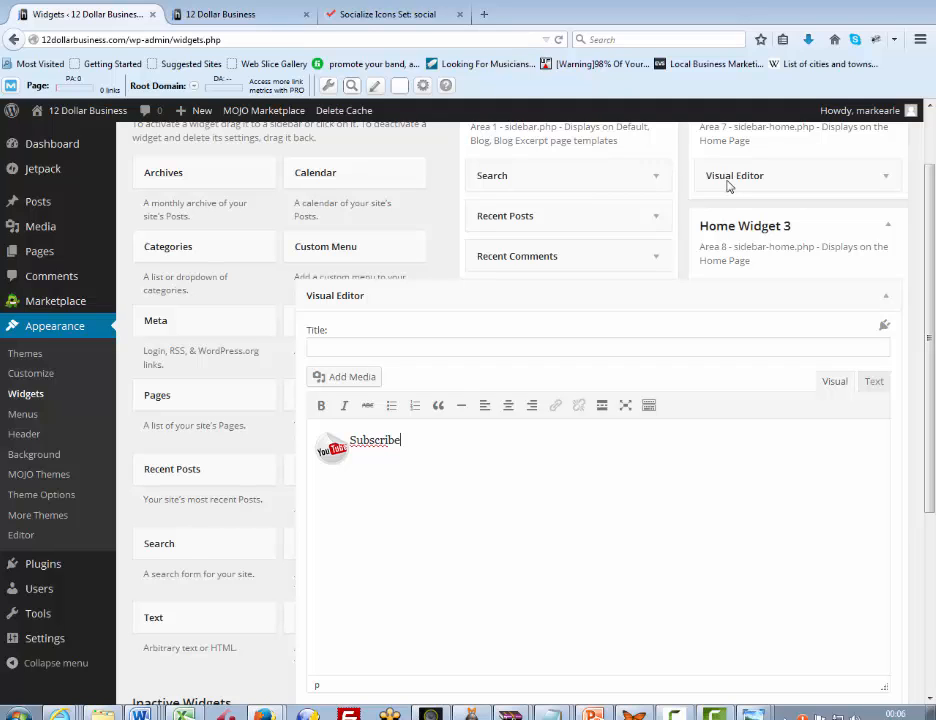
text( to my Youtube )
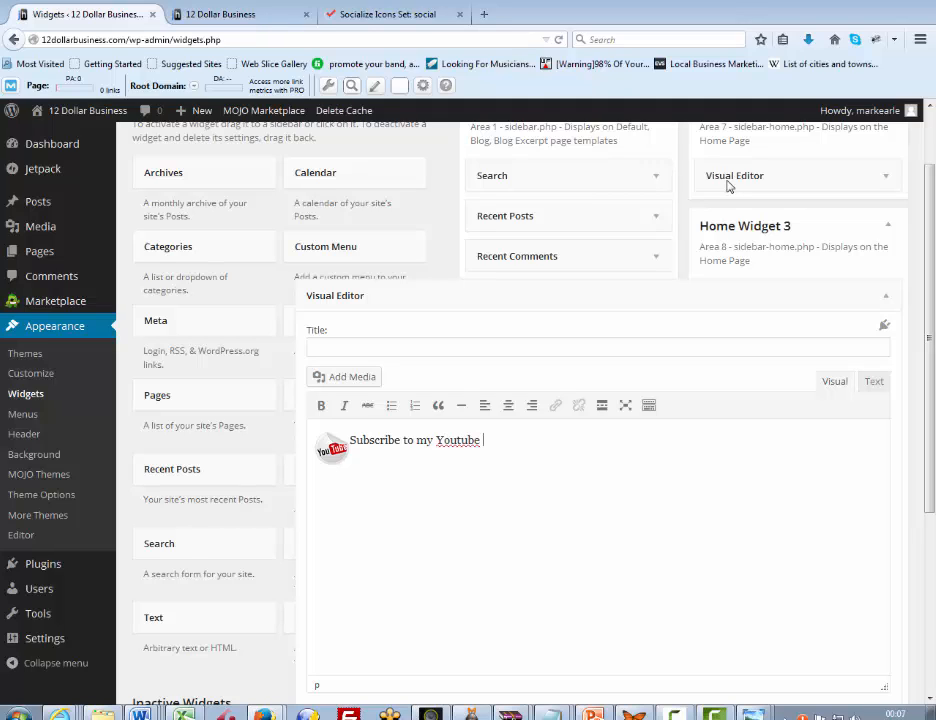
text(channel to get the )
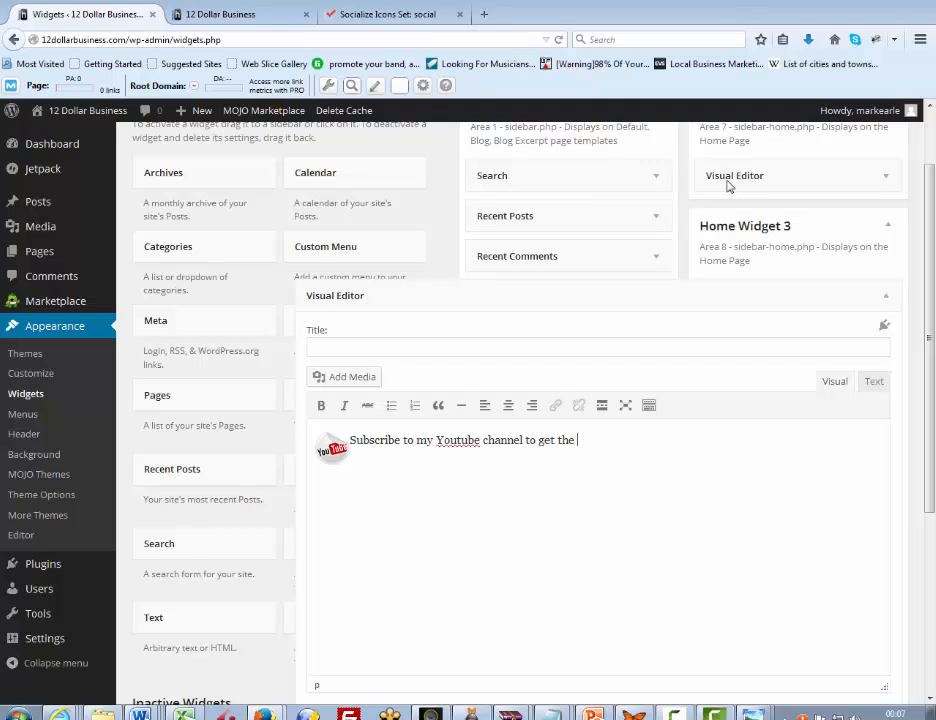
text(latest videos from me each week)
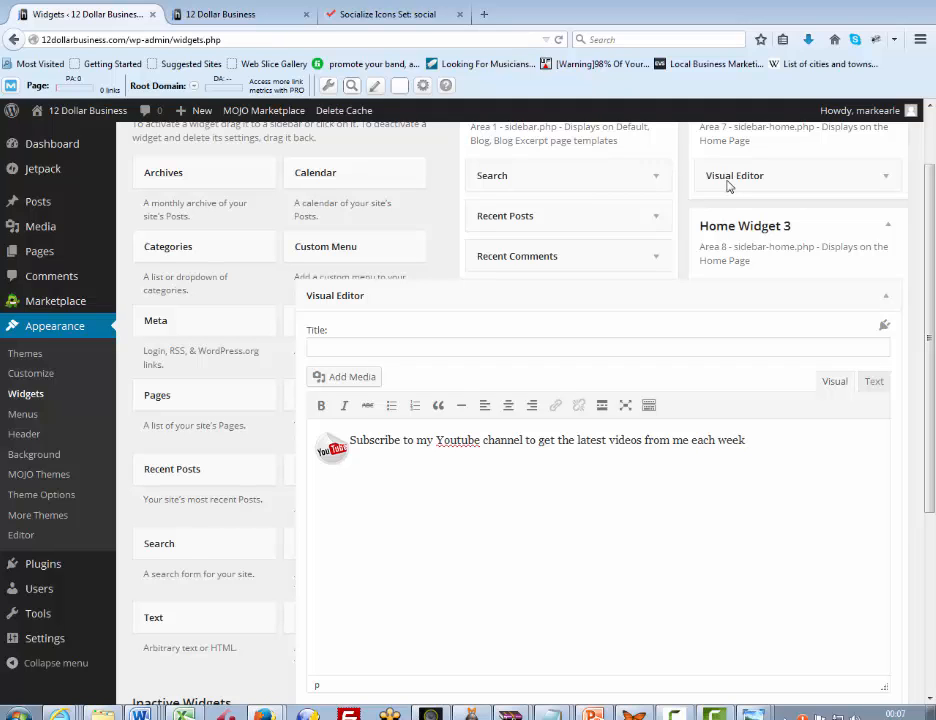
text( as I create)
key(BackSpace)
text(them)
Save and close the Home Widget 3 editor, then reload the site's home page to check the three widgets
scroll(728, 187, down, 3)
key(Tab)
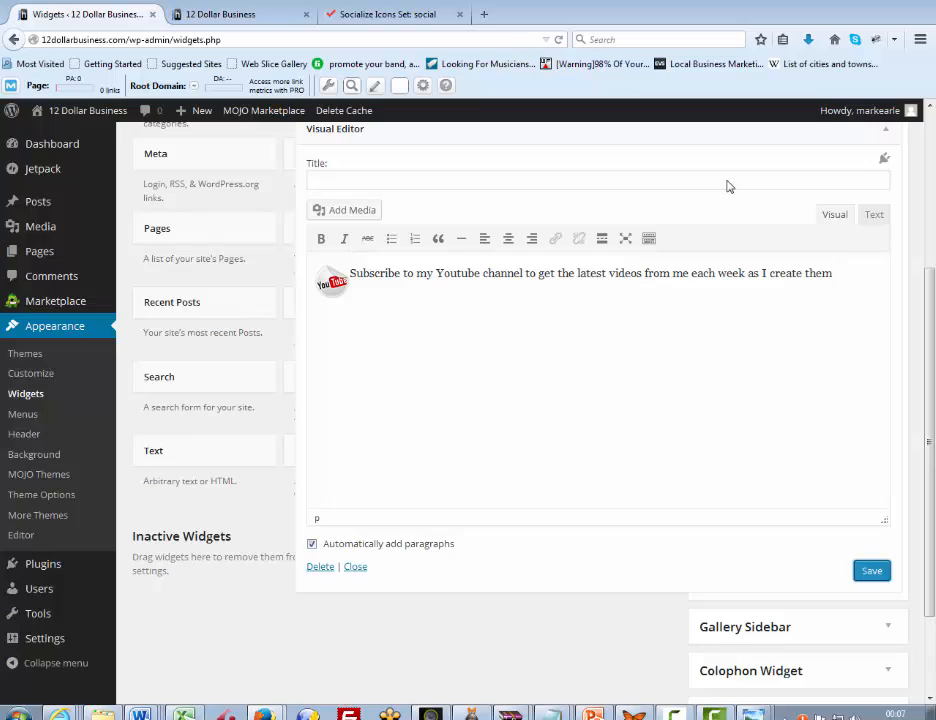
key(shift+Tab)
key(Return)
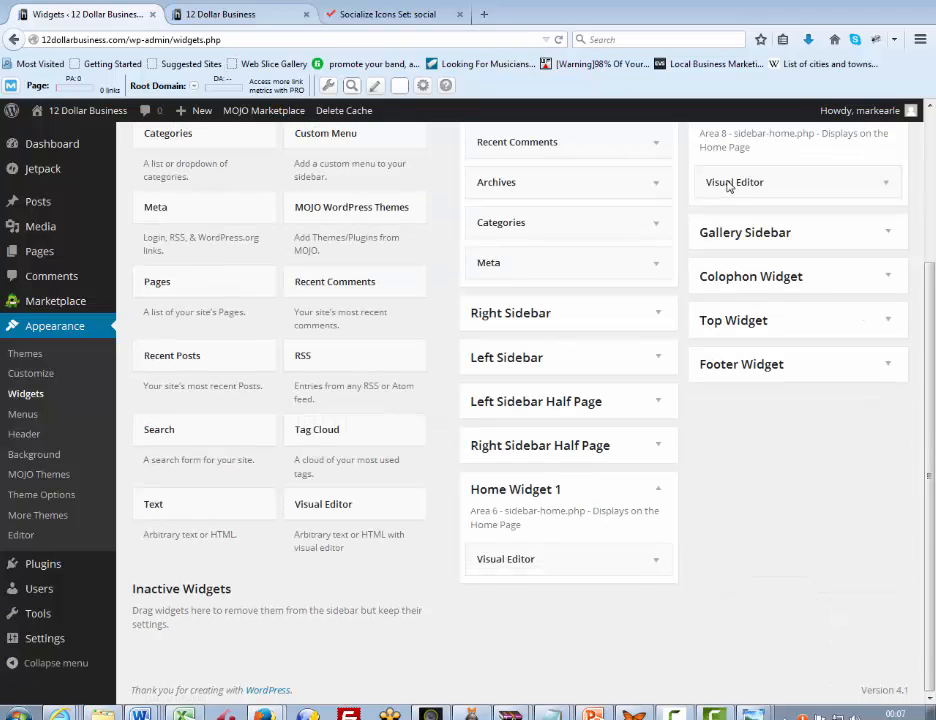
key(ctrl+Tab)
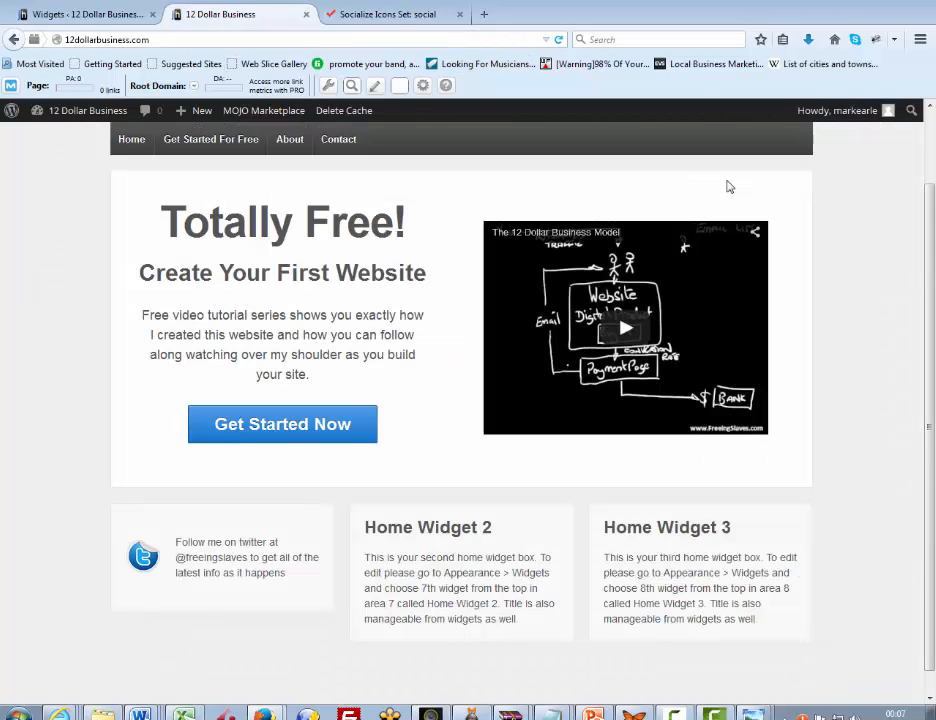
key(F5)
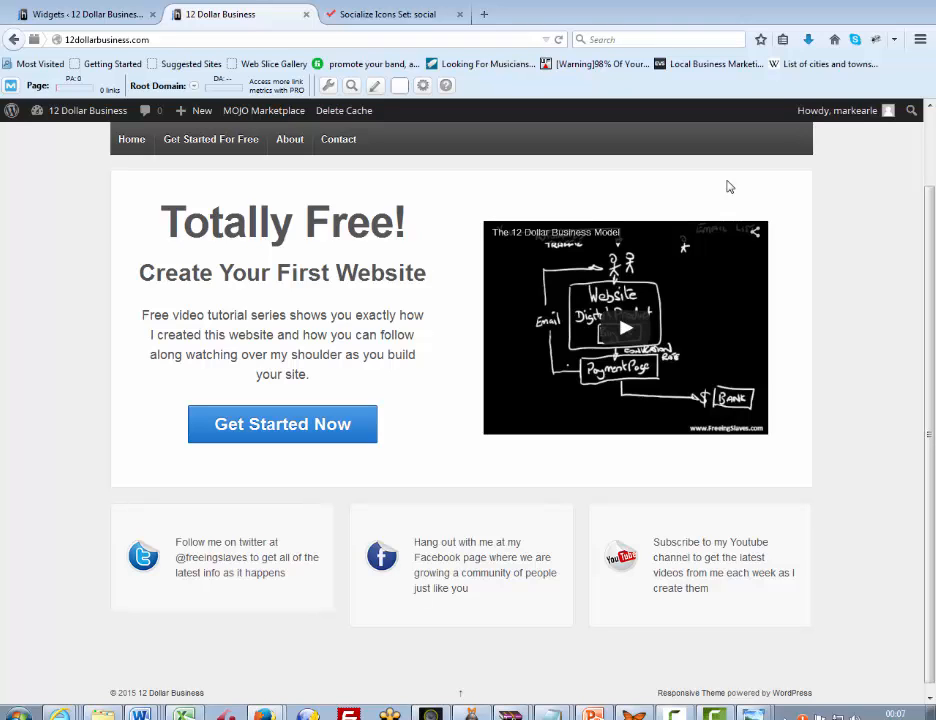
Append "and be part of the community" to the Twitter text in Home Widget 1 and save the widget
key(ctrl+shift+Tab)
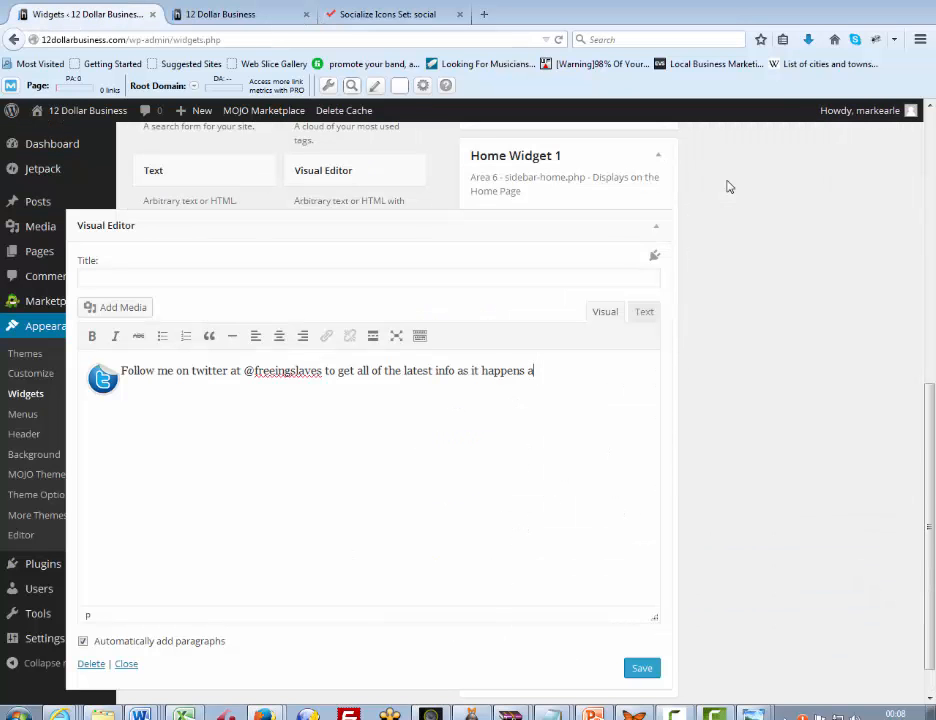
text(n)
text(d be part of the commun)
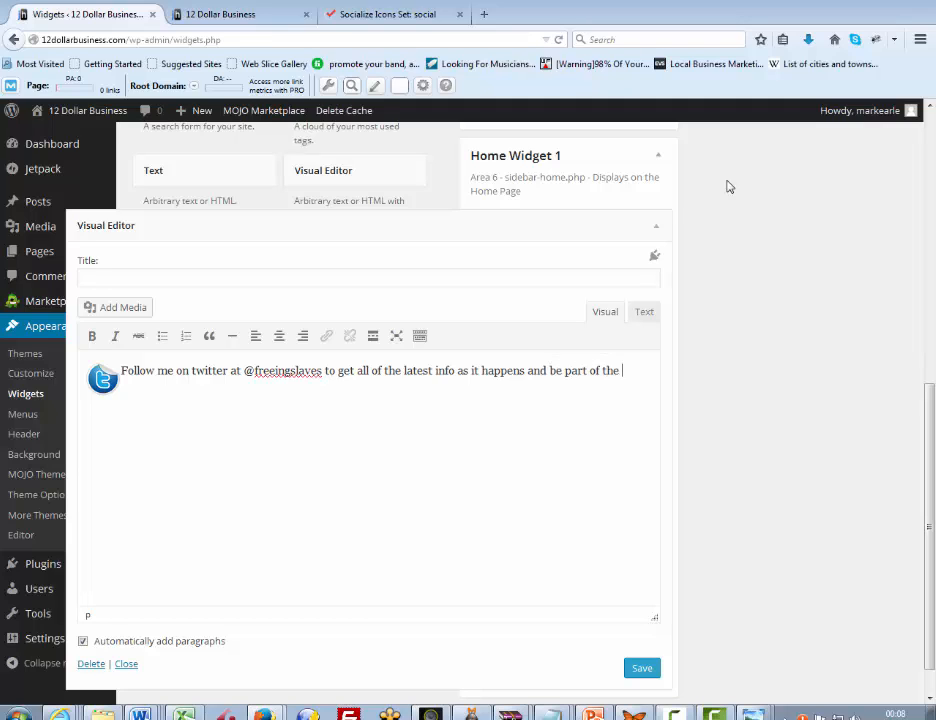
text(ity)
key(Tab)
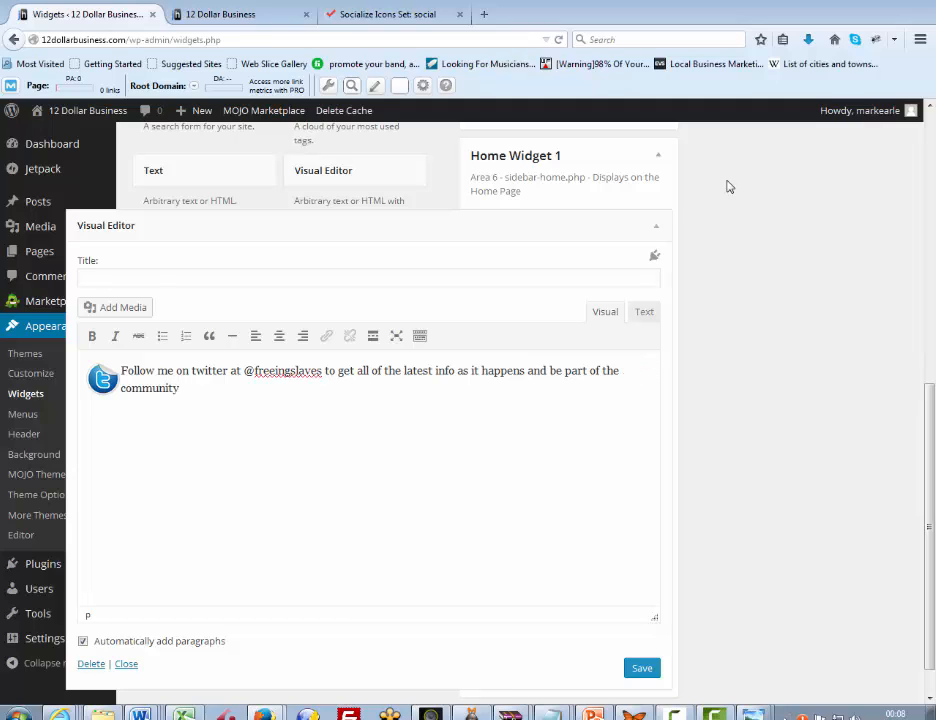
key(Return)
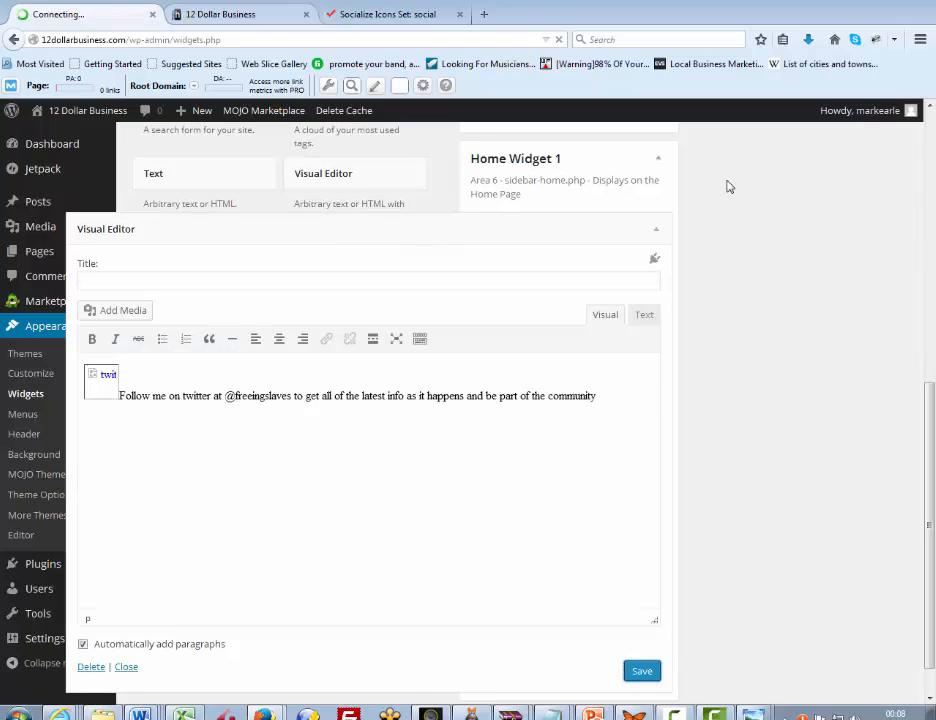
Reload the site's home page and review its full layout with the edited Twitter widget text
key(ctrl+Tab)
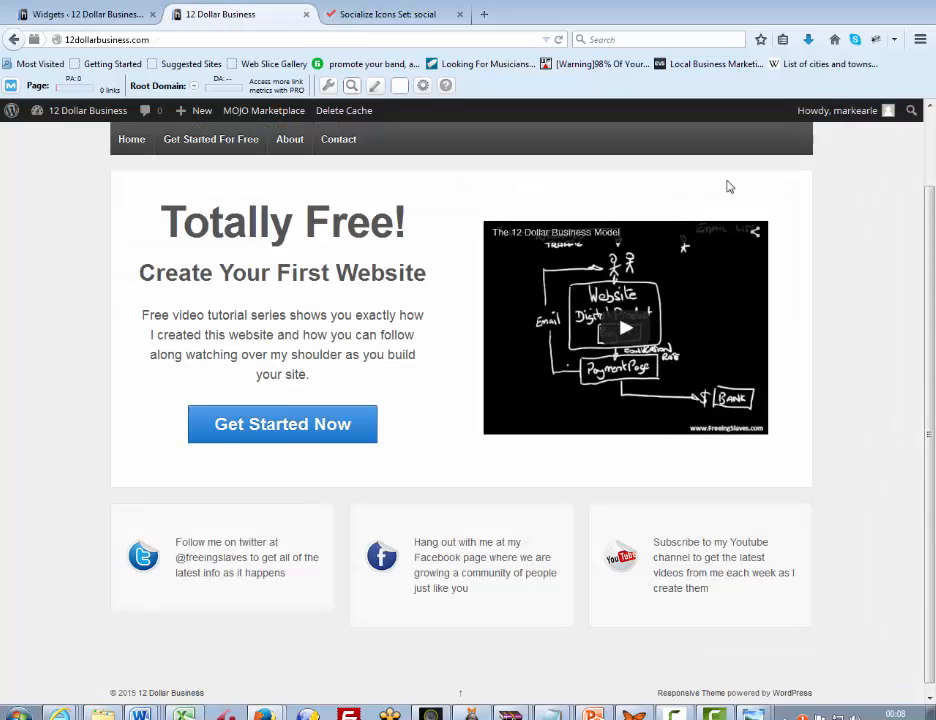
key(F5)
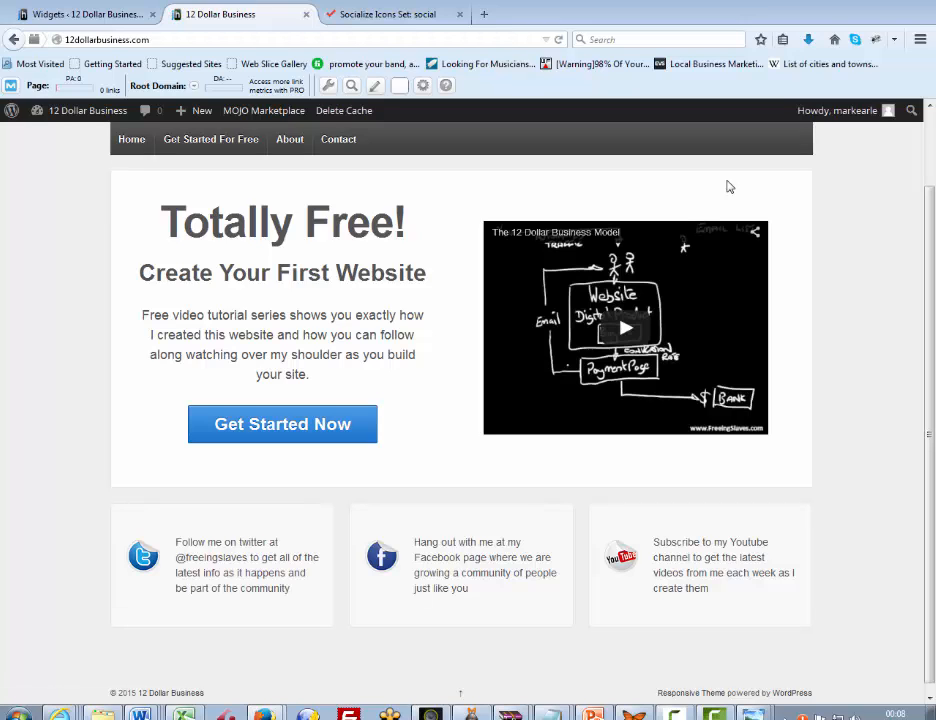
scroll(729, 187, up, 2)
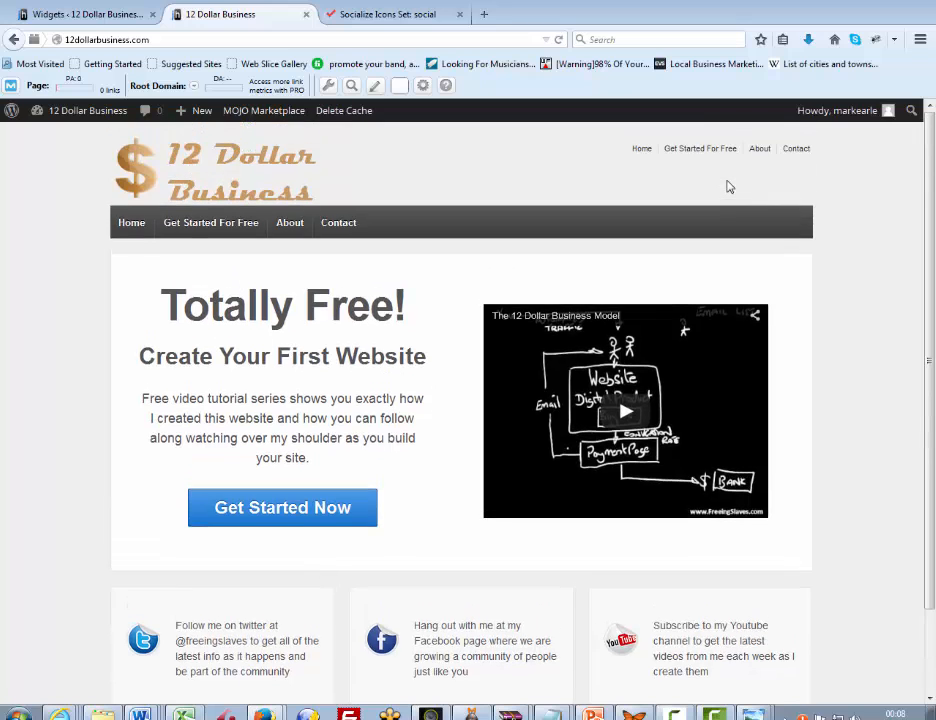
scroll(729, 187, down, 2)
scroll(729, 187, up, 2)
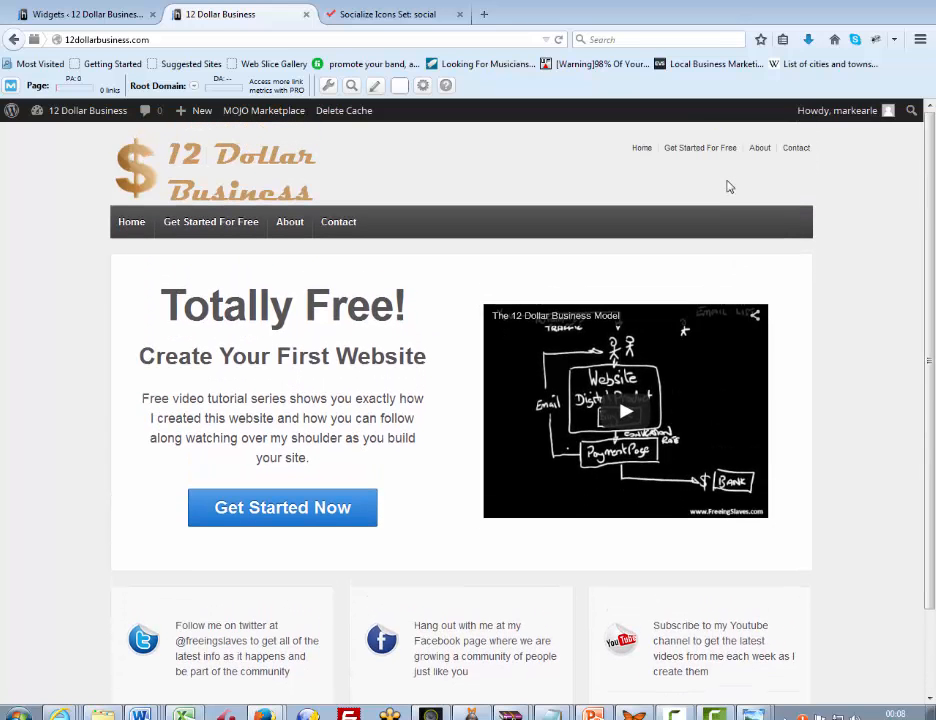